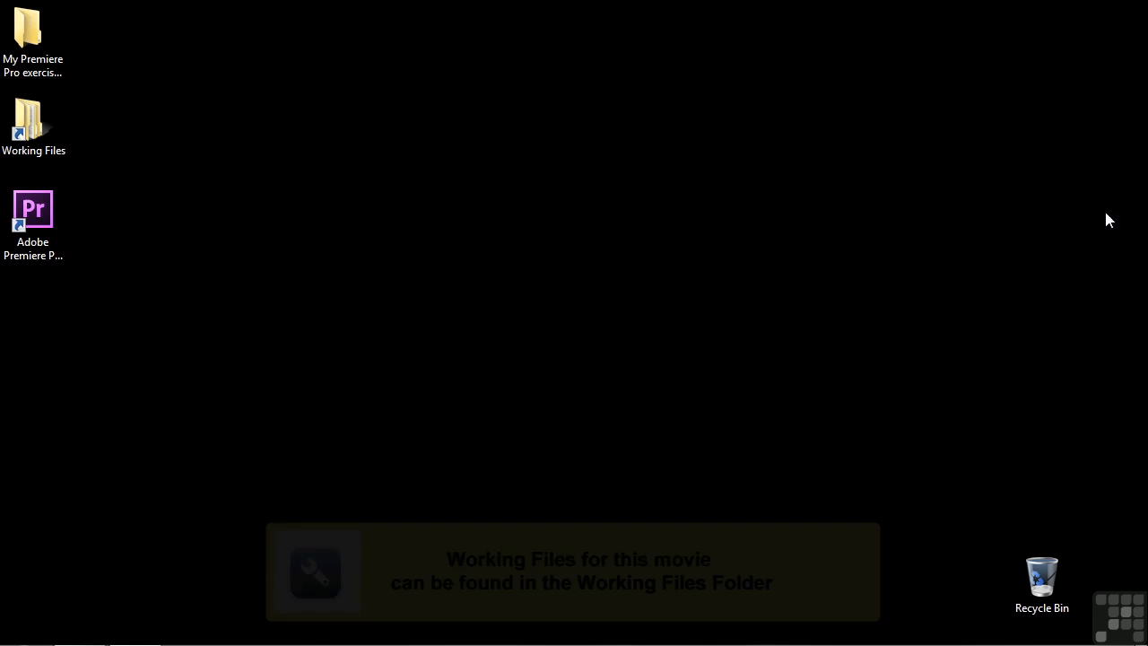
Open the project 0902-trying effects.prproj from the projects folder inside Working Files.
{"action": "left_click", "coordinate": [25, 127]}
{"action": "double_click", "coordinate": [25, 127]}
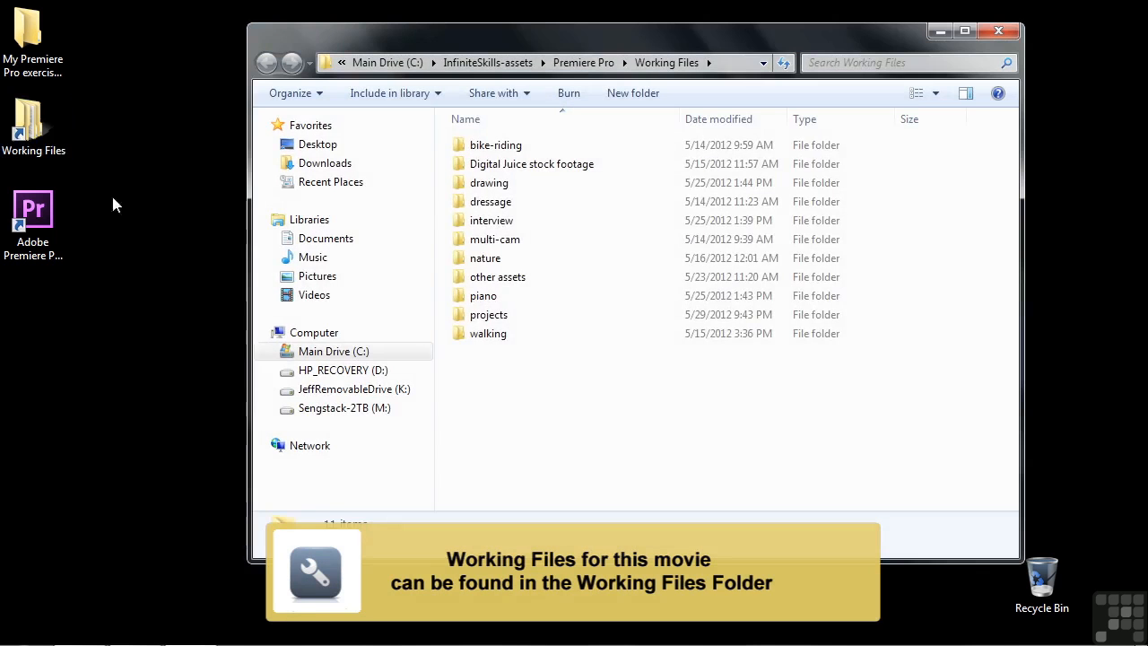
{"action": "double_click", "coordinate": [484, 314]}
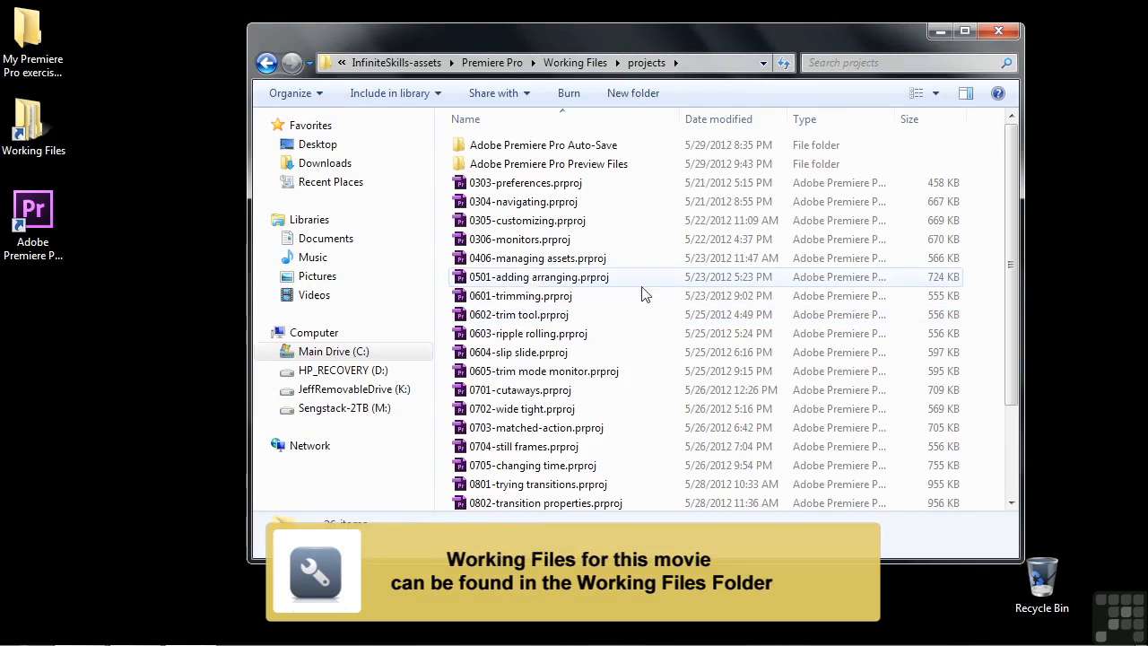
{"action": "left_click_drag", "start_coordinate": [1014, 395], "coordinate": [1017, 485]}
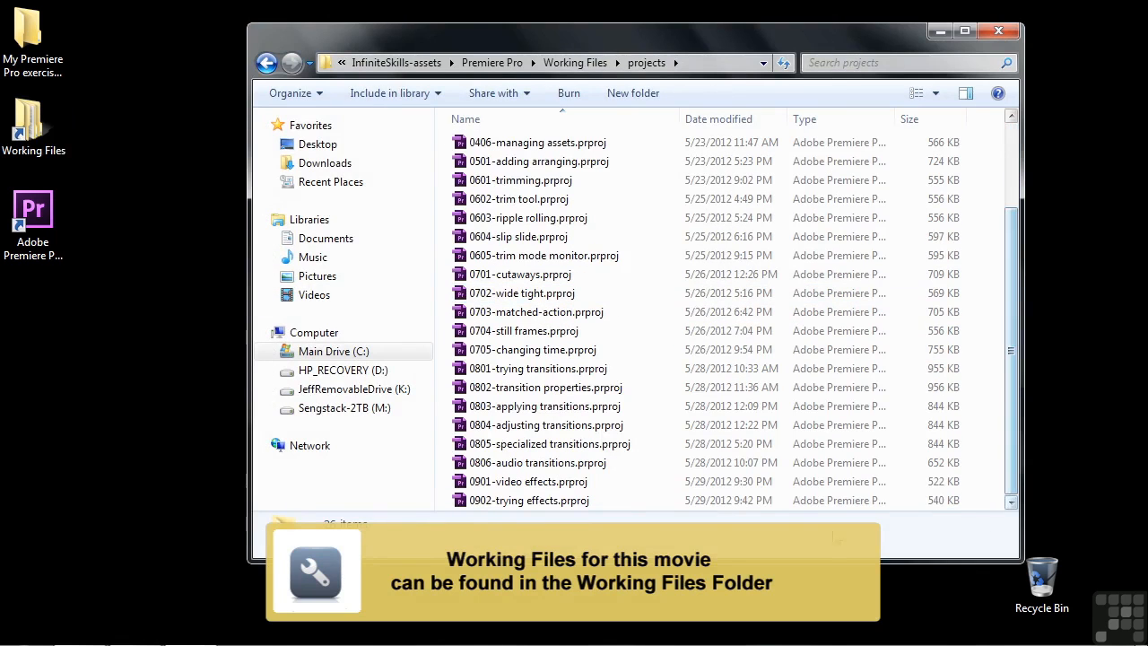
{"action": "left_click", "coordinate": [482, 508]}
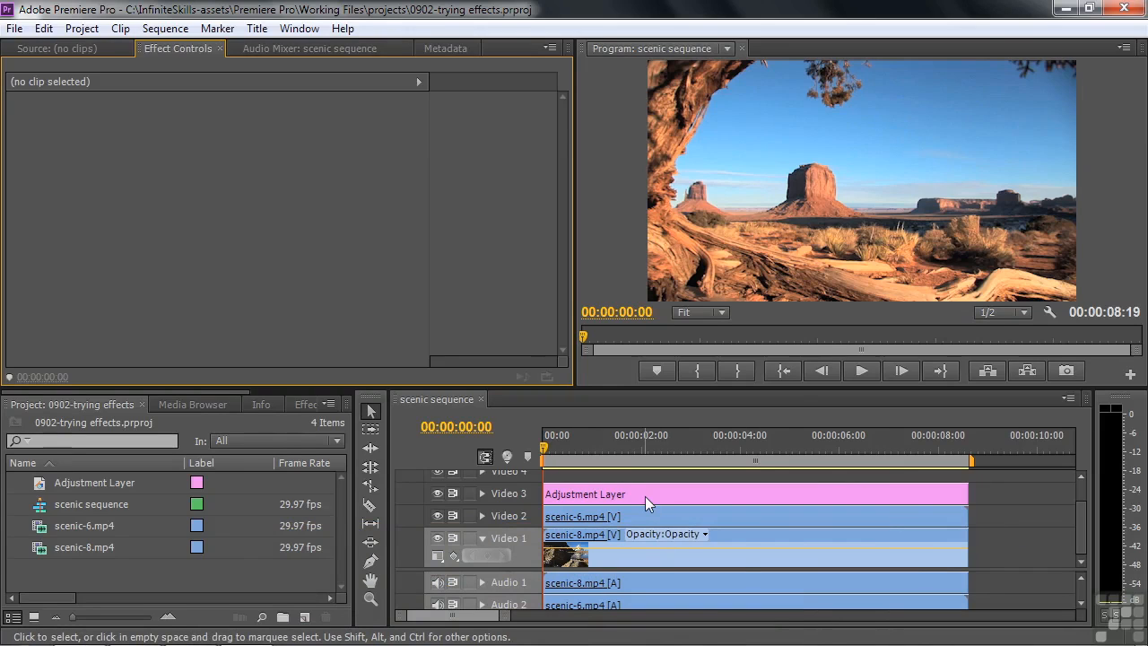
Move the playhead to 00:00:00:19 and select the scenic-6.mp4 clip on Video 2.
{"action": "mouse_move", "coordinate": [645, 496]}
{"action": "left_click", "coordinate": [566, 448]}
{"action": "left_click_drag", "start_coordinate": [566, 449], "coordinate": [573, 449]}
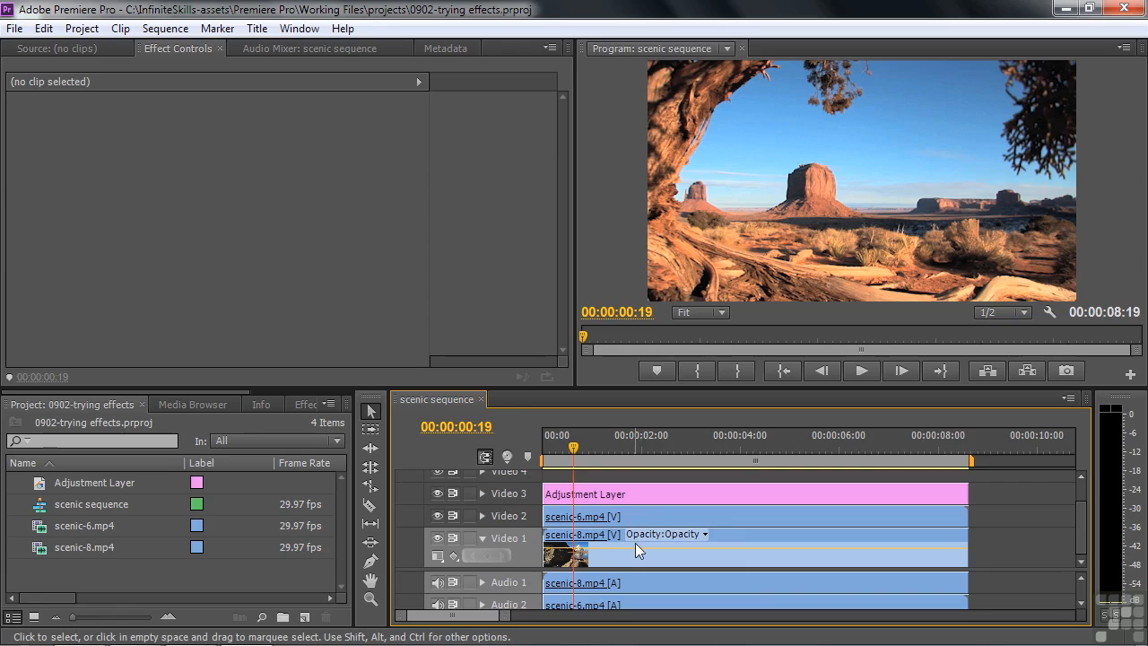
{"action": "mouse_move", "coordinate": [644, 515]}
{"action": "left_mouse_down"}
{"action": "mouse_move", "coordinate": [703, 519]}
{"action": "mouse_move", "coordinate": [644, 518]}
{"action": "left_mouse_up"}
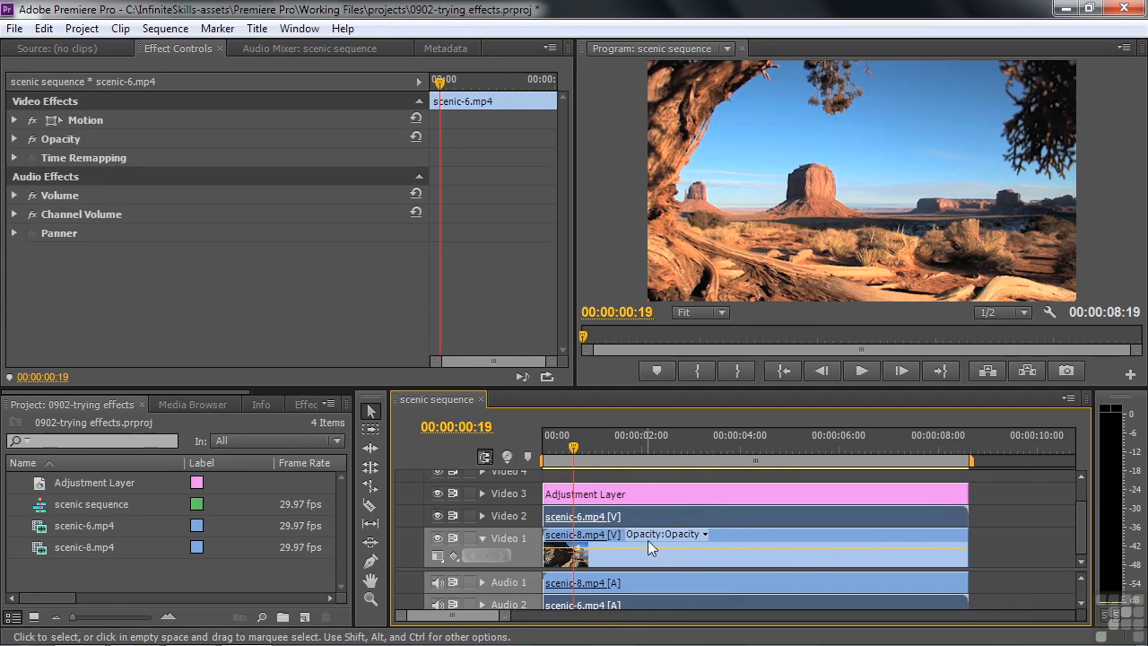
{"action": "mouse_move", "coordinate": [650, 517]}
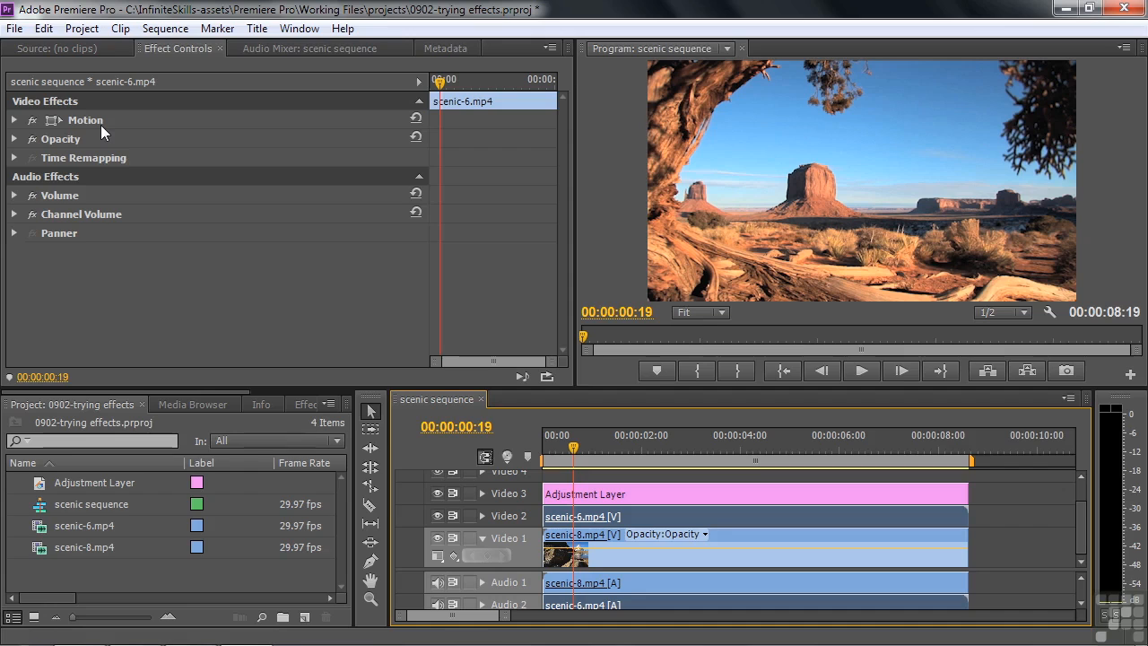
Using Motion, shrink scenic-6.mp4 to about 39% scale and place it at about 646.7, 644.4 in the frame.
{"action": "left_click", "coordinate": [14, 120]}
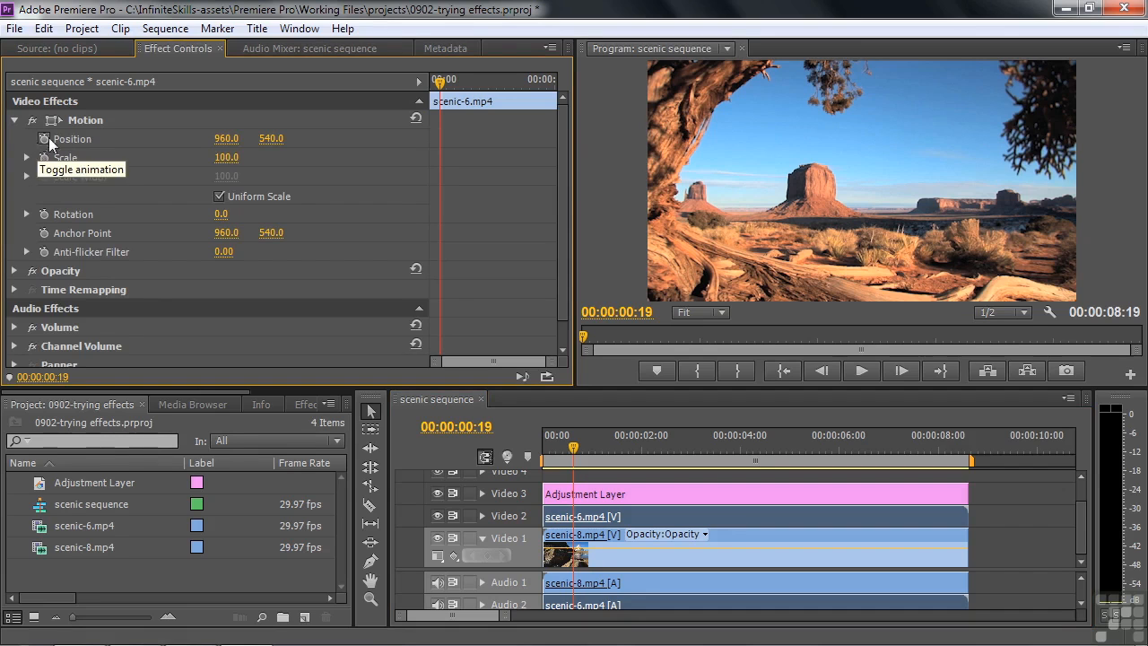
{"action": "left_click", "coordinate": [86, 121]}
{"action": "left_click_drag", "start_coordinate": [723, 131], "coordinate": [636, 197]}
{"action": "left_click_drag", "start_coordinate": [1008, 116], "coordinate": [861, 168]}
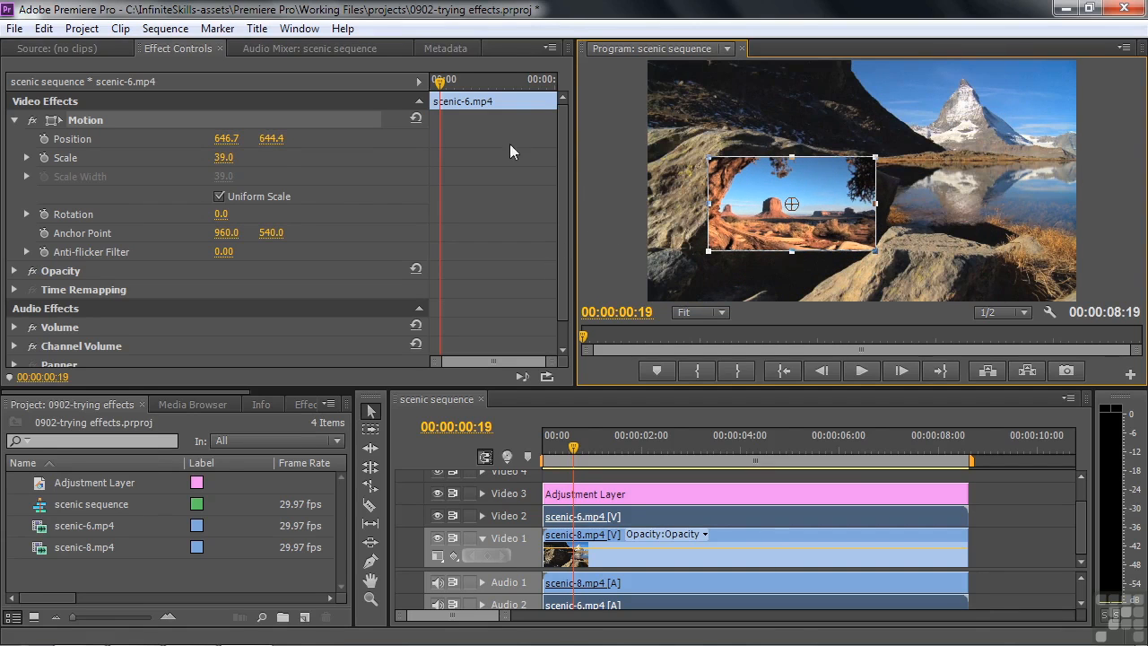
Stretch the clip to about 48.7% height and 70% width with Uniform Scale off, and restore uniform scaling at about 53.3%.
{"action": "left_click", "coordinate": [220, 196]}
{"action": "left_click_drag", "start_coordinate": [876, 199], "coordinate": [942, 203]}
{"action": "mouse_move", "coordinate": [789, 165]}
{"action": "left_mouse_down"}
{"action": "mouse_move", "coordinate": [792, 85]}
{"action": "mouse_move", "coordinate": [792, 145]}
{"action": "left_mouse_up"}
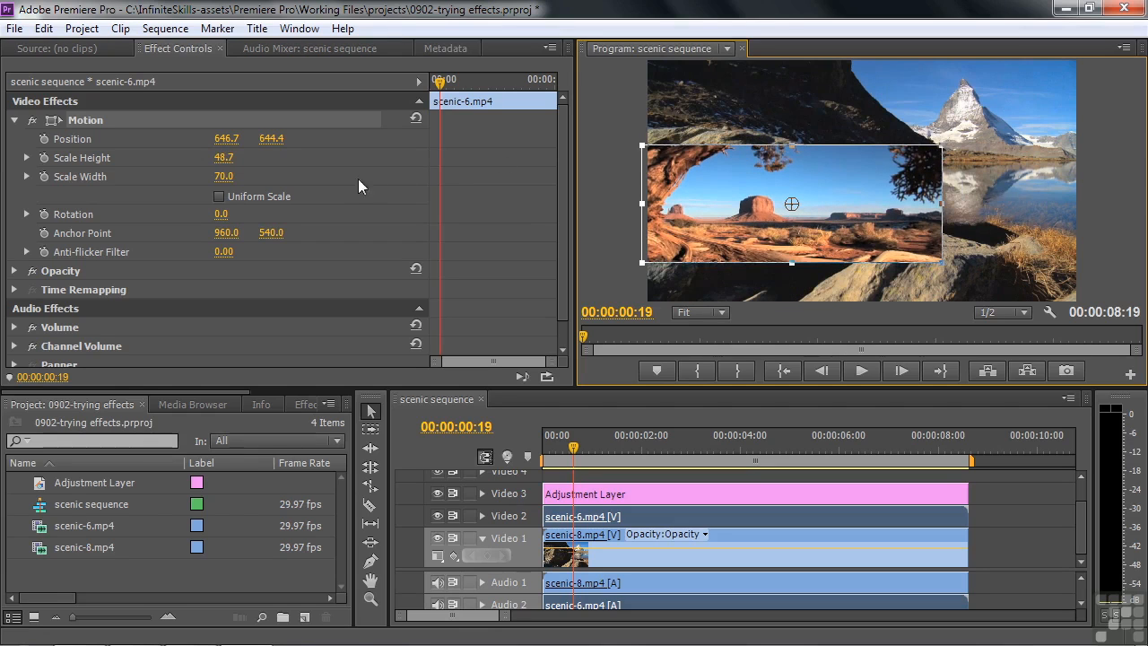
{"action": "left_click", "coordinate": [222, 194]}
{"action": "left_click_drag", "start_coordinate": [901, 204], "coordinate": [926, 204]}
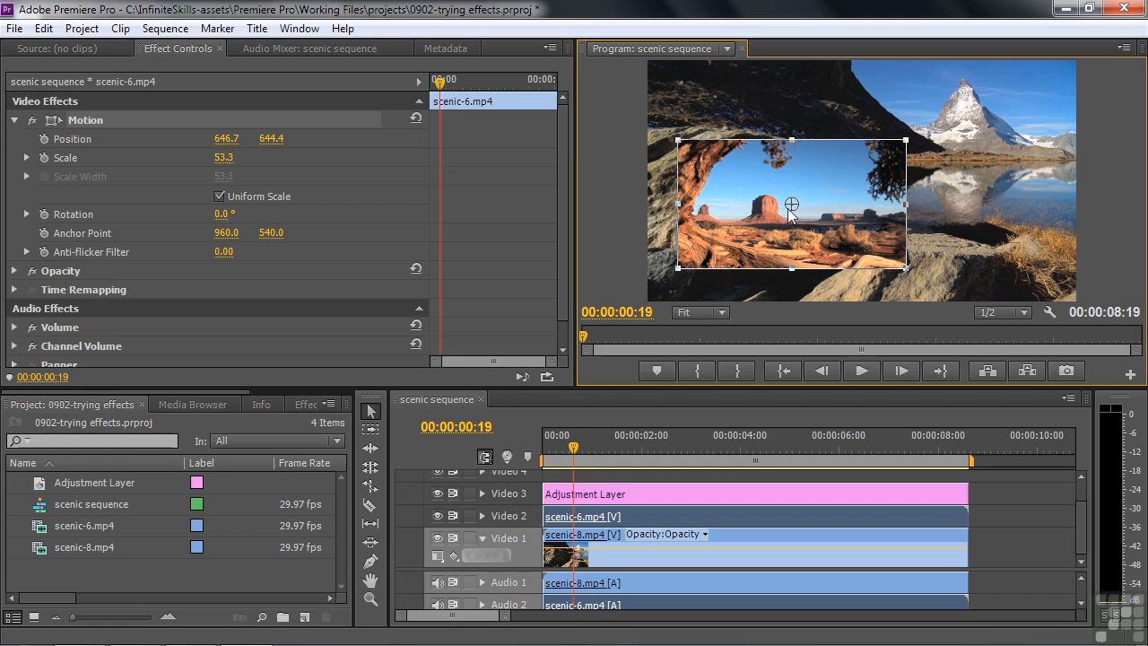
Move the clip's anchor point to about -28, 1060, and transform it around that point with -3.4° rotation and 32% scale.
{"action": "left_click_drag", "start_coordinate": [230, 232], "coordinate": [31, 232]}
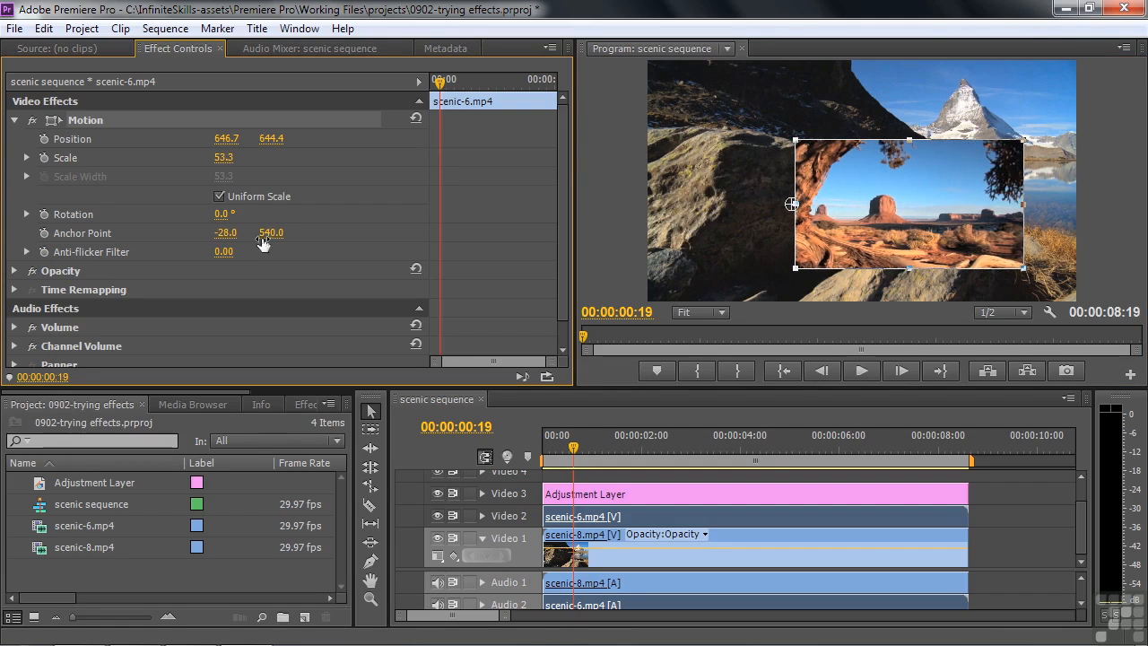
{"action": "left_click_drag", "start_coordinate": [270, 232], "coordinate": [409, 232]}
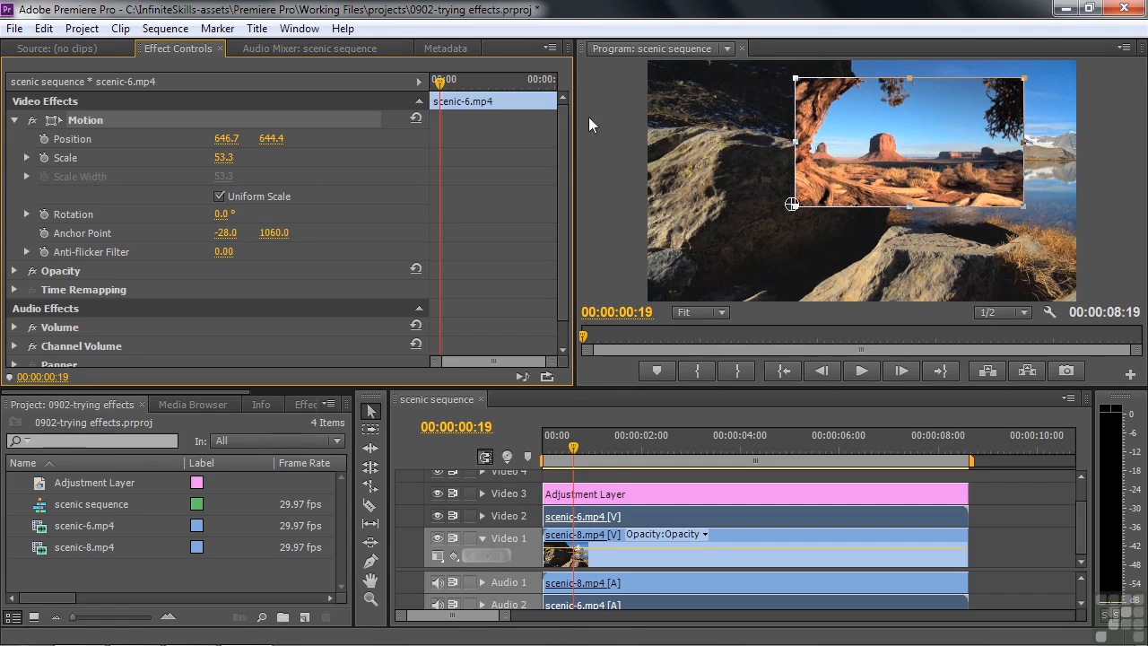
{"action": "mouse_move", "coordinate": [786, 144]}
{"action": "left_mouse_down"}
{"action": "mouse_move", "coordinate": [756, 170]}
{"action": "mouse_move", "coordinate": [775, 132]}
{"action": "left_mouse_up"}
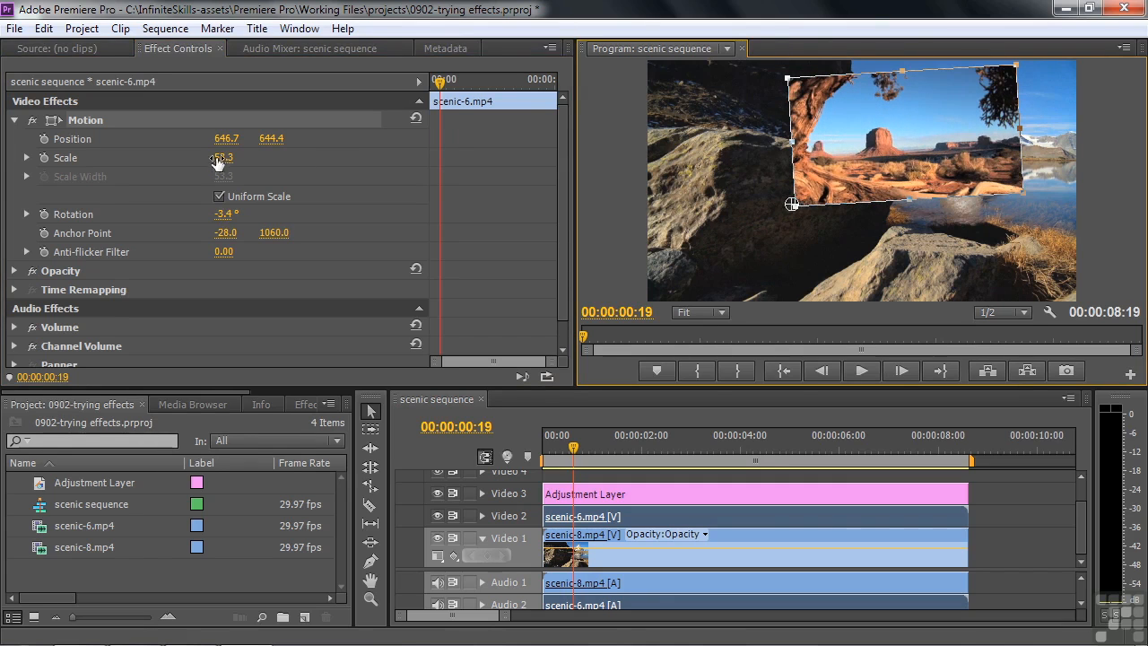
{"action": "left_click_drag", "start_coordinate": [222, 158], "coordinate": [197, 159]}
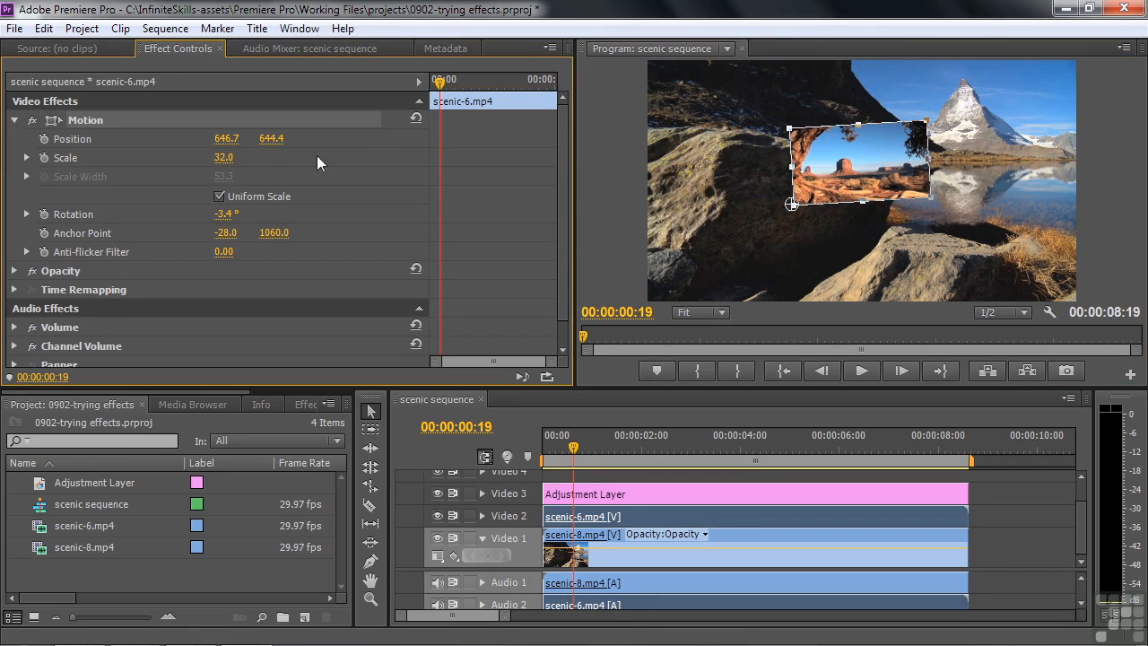
Reset the clip's Motion settings to their defaults and add an Opacity keyframe of 100% at the playhead.
{"action": "left_click", "coordinate": [417, 119]}
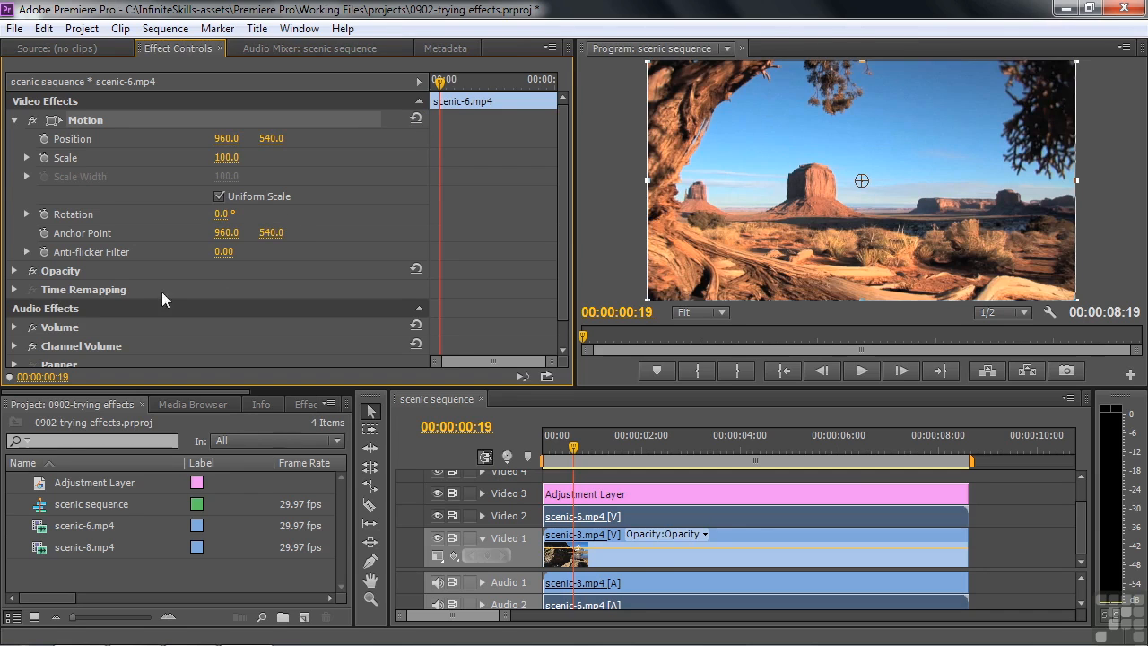
{"action": "left_click", "coordinate": [14, 271]}
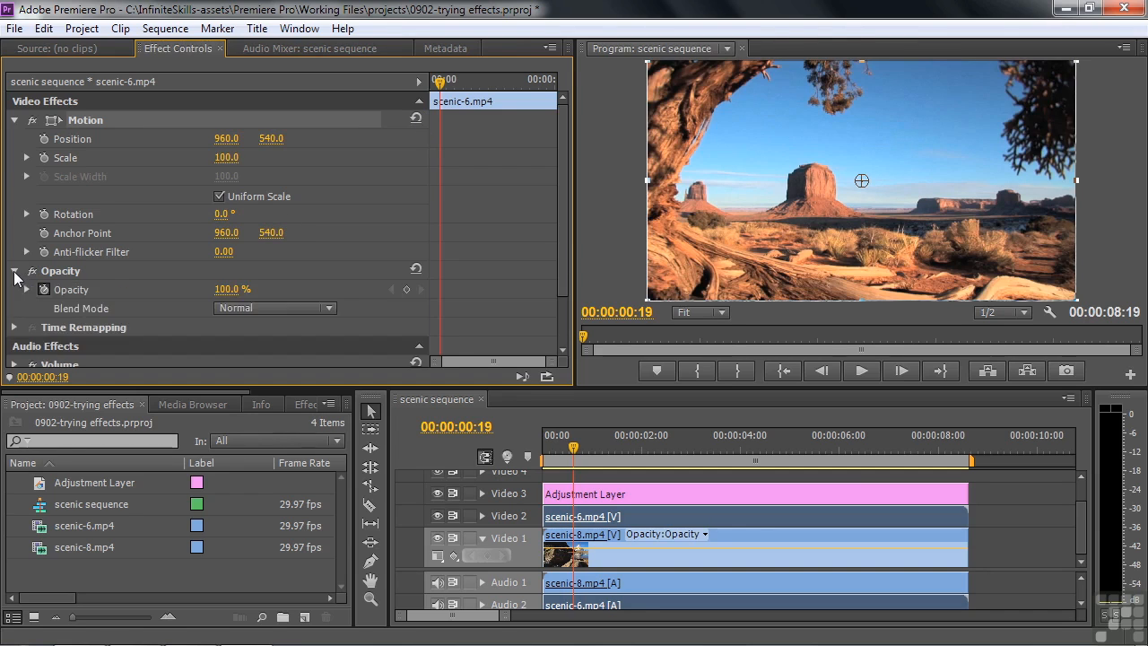
{"action": "left_click", "coordinate": [15, 120]}
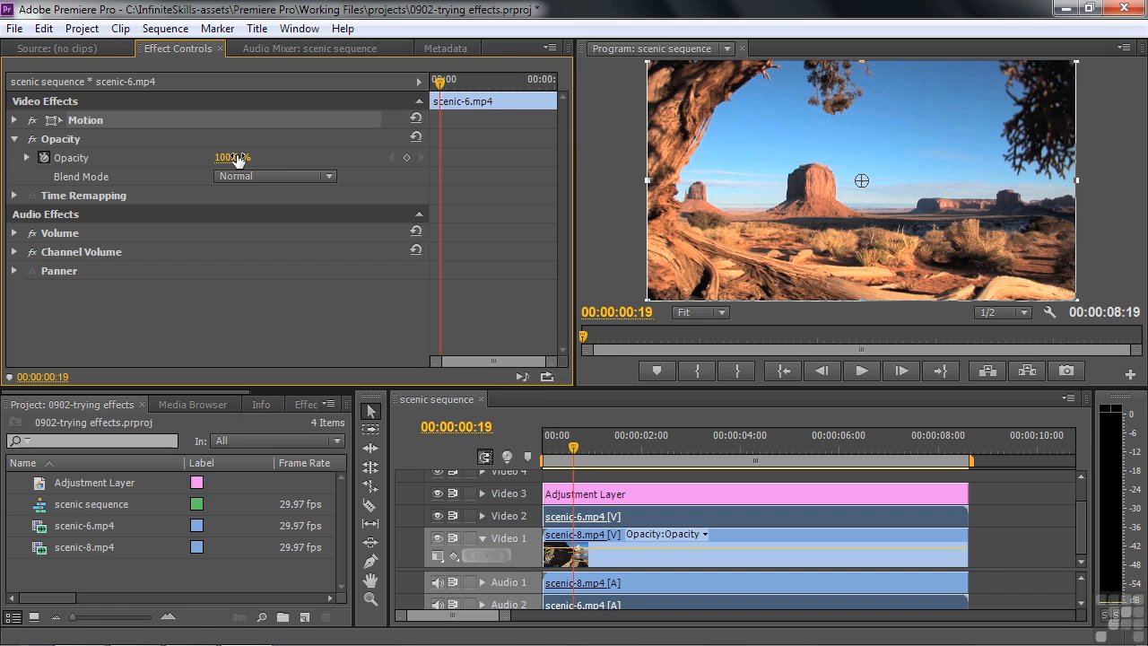
{"action": "mouse_move", "coordinate": [235, 158]}
{"action": "left_mouse_down"}
{"action": "mouse_move", "coordinate": [145, 158]}
{"action": "mouse_move", "coordinate": [238, 158]}
{"action": "left_mouse_up"}
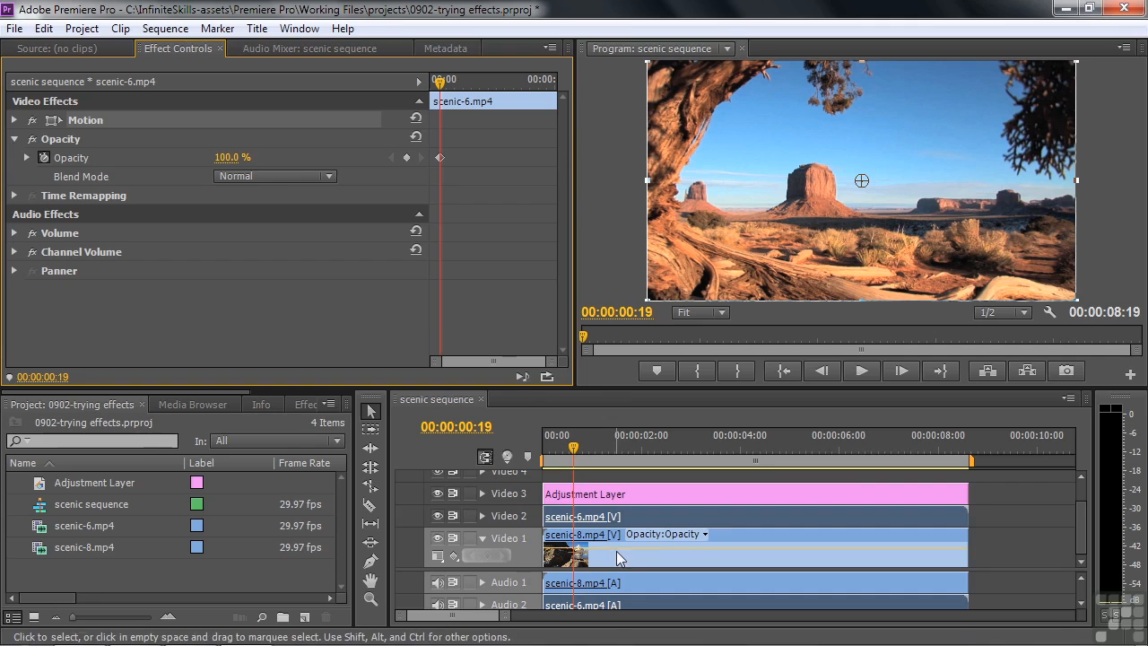
Try the Multiply and Screen blend modes on scenic-6.mp4, and return its blend mode to Normal.
{"action": "left_click", "coordinate": [328, 176]}
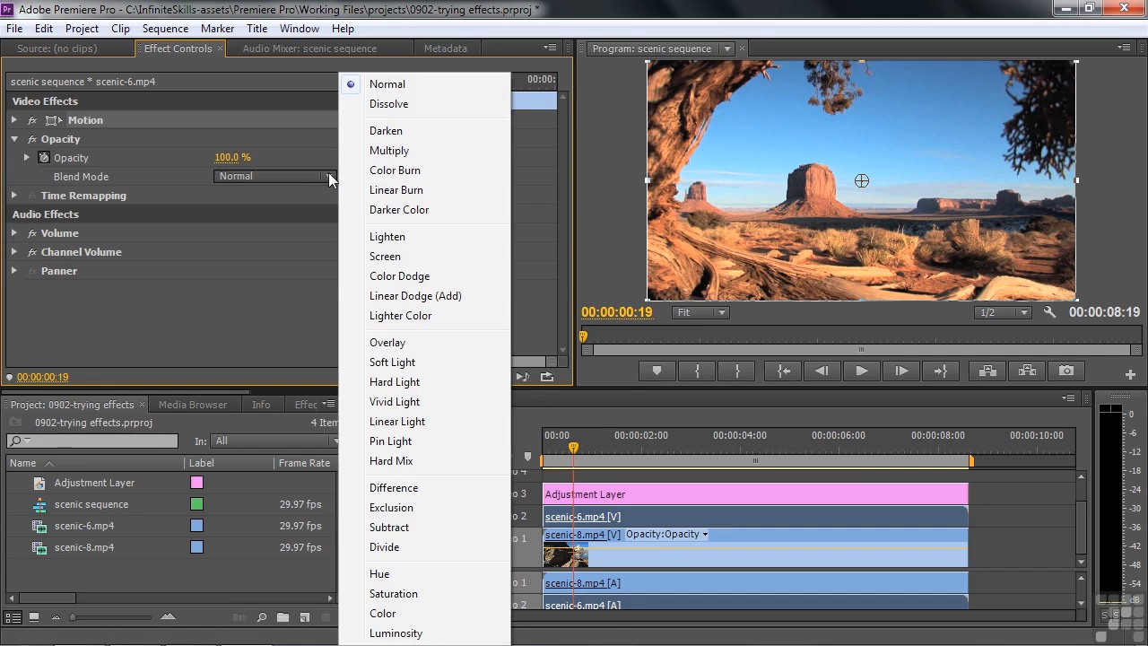
{"action": "left_click", "coordinate": [387, 151]}
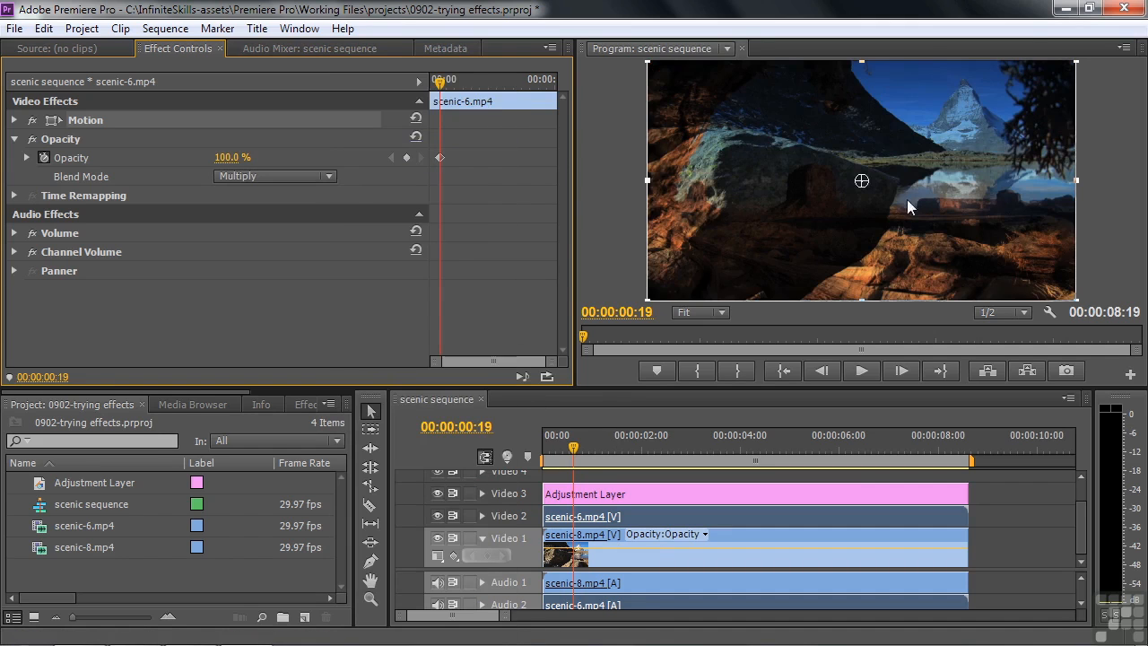
{"action": "left_click", "coordinate": [330, 176]}
{"action": "left_click", "coordinate": [386, 256]}
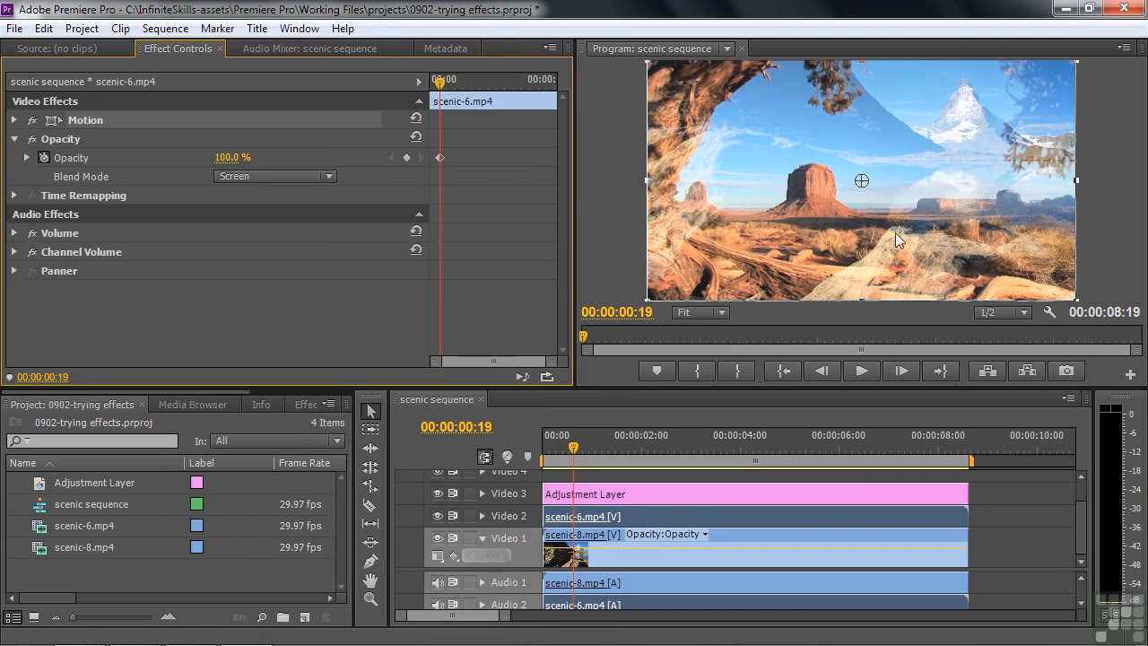
{"action": "left_click", "coordinate": [329, 176]}
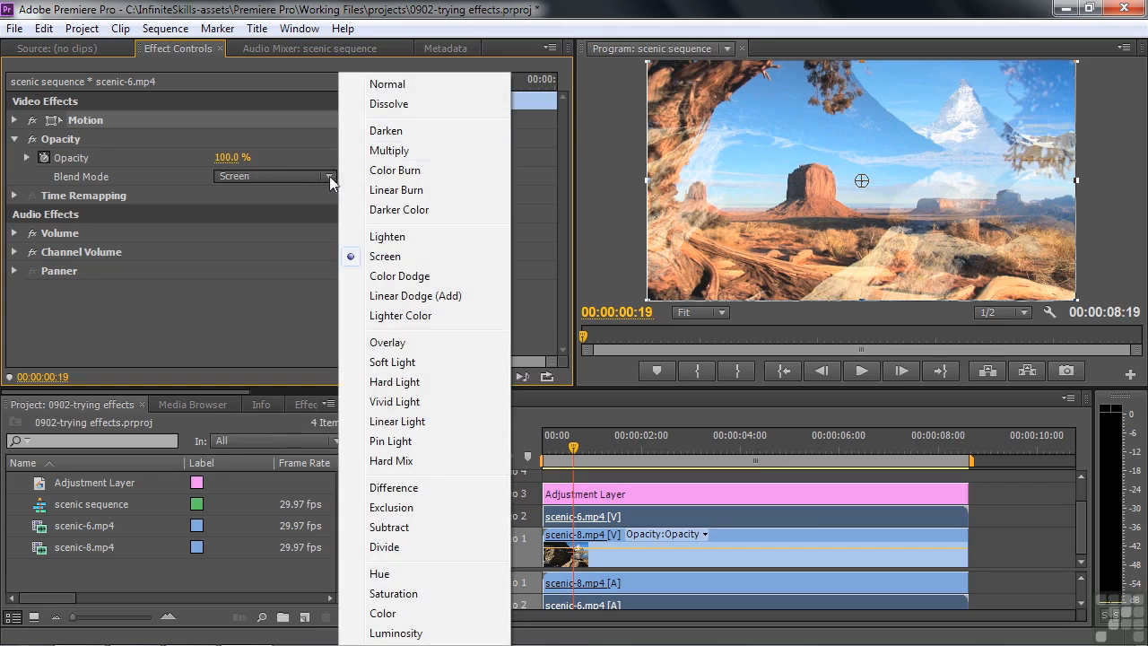
{"action": "left_click", "coordinate": [415, 86]}
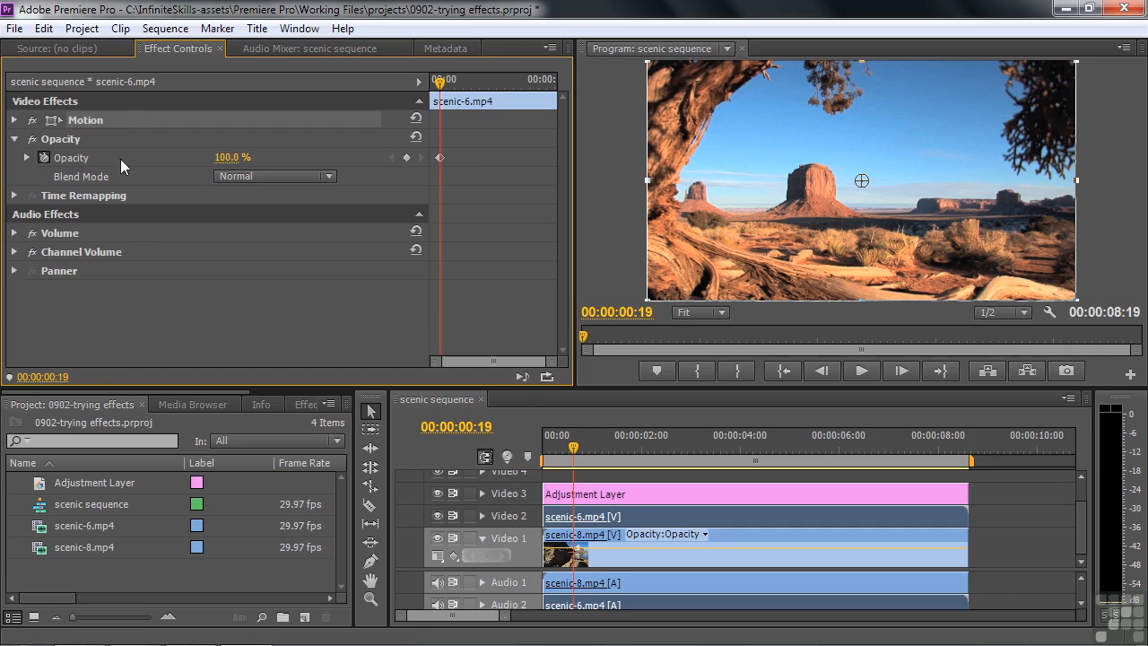
Apply Lighting Effects from the Adjust group of Video Effects to the scenic-6.mp4 clip.
{"action": "left_click_drag", "start_coordinate": [231, 393], "coordinate": [333, 395]}
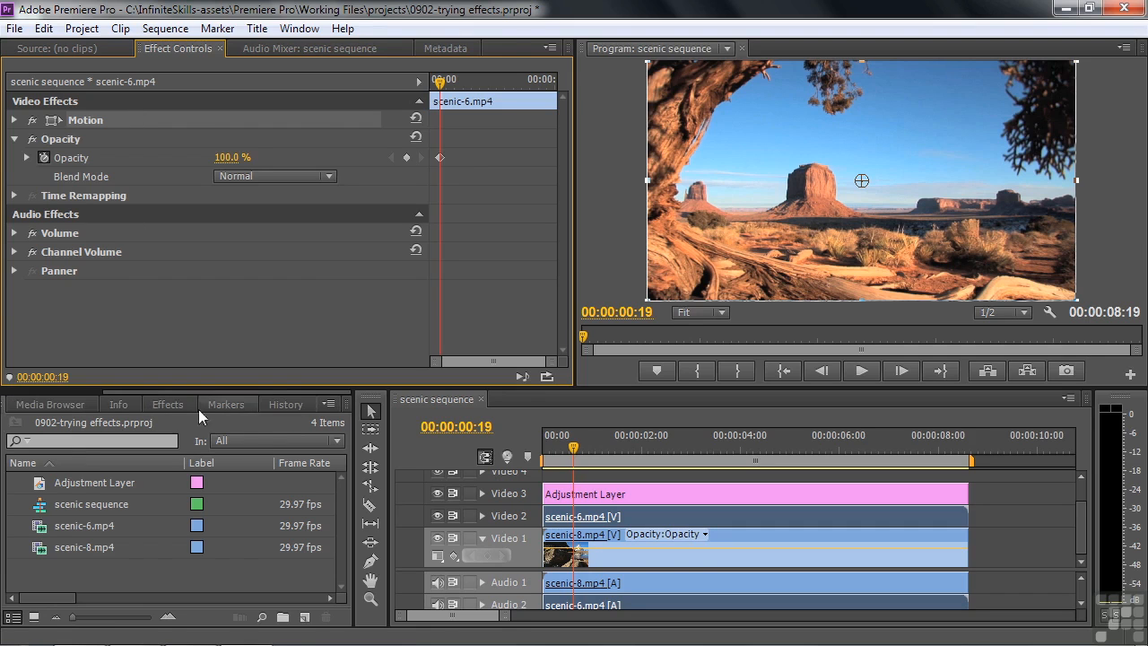
{"action": "left_click", "coordinate": [171, 404]}
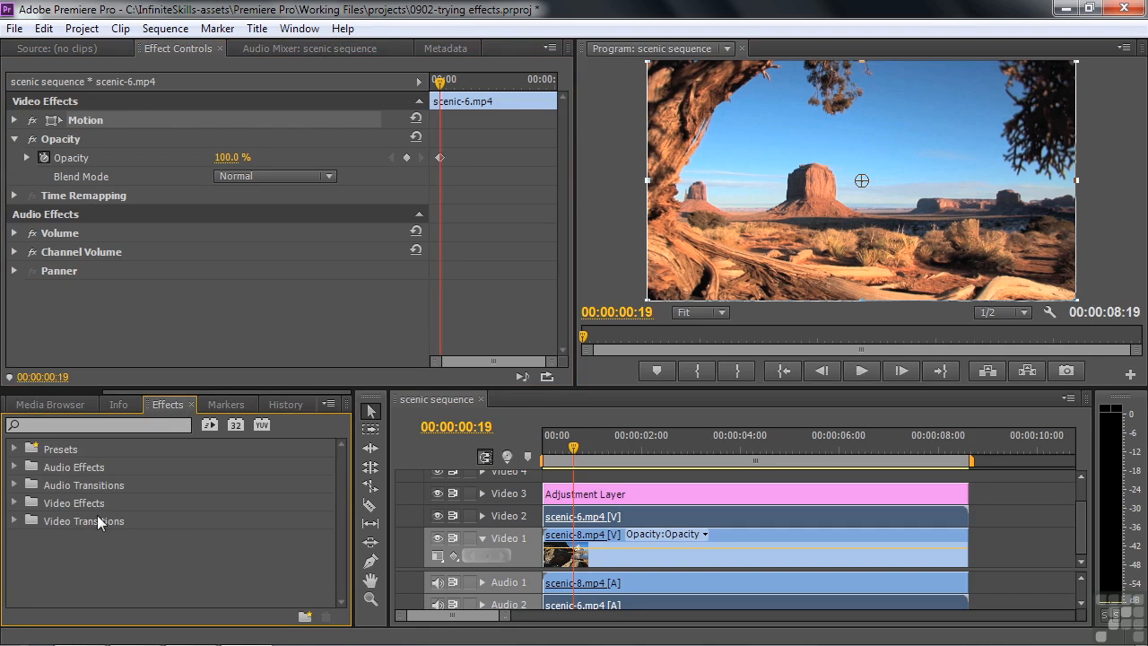
{"action": "left_click", "coordinate": [14, 503]}
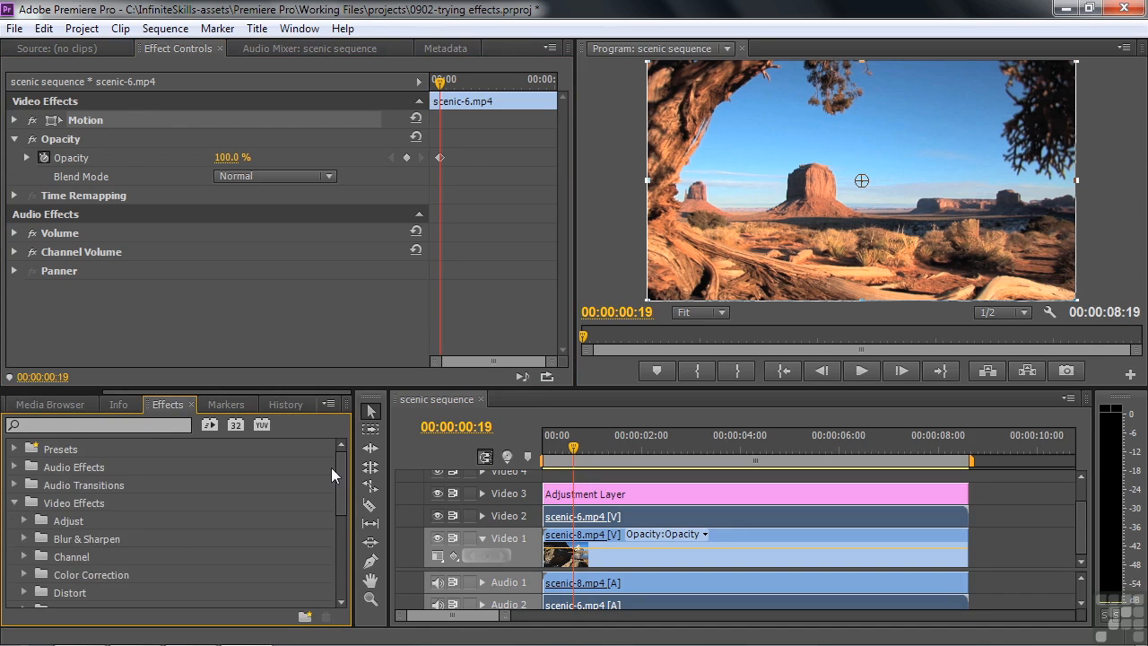
{"action": "scroll", "coordinate": [336, 507], "scroll_direction": "down", "scroll_amount": 5}
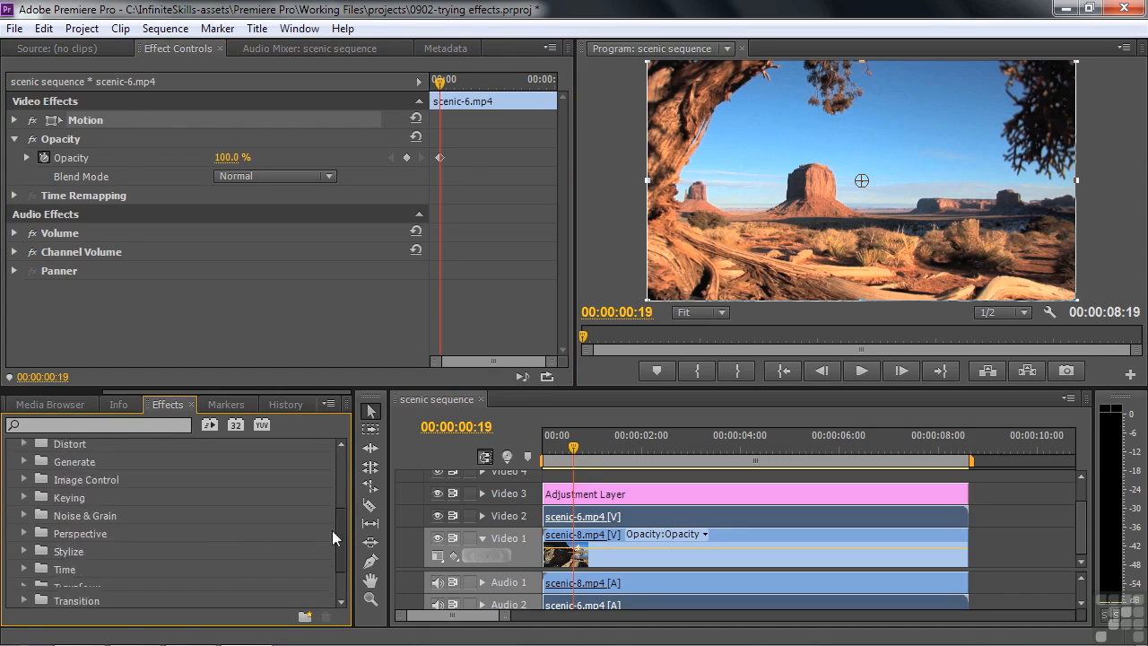
{"action": "left_click_drag", "start_coordinate": [341, 543], "coordinate": [343, 467]}
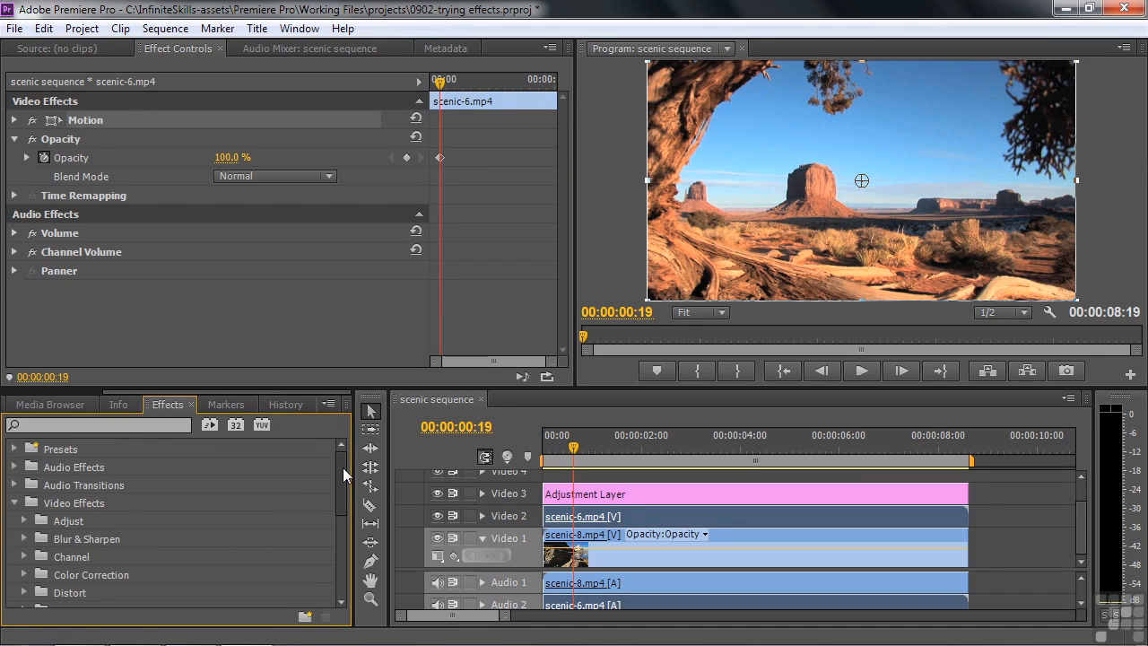
{"action": "left_click", "coordinate": [24, 521]}
{"action": "left_click_drag", "start_coordinate": [338, 469], "coordinate": [337, 491]}
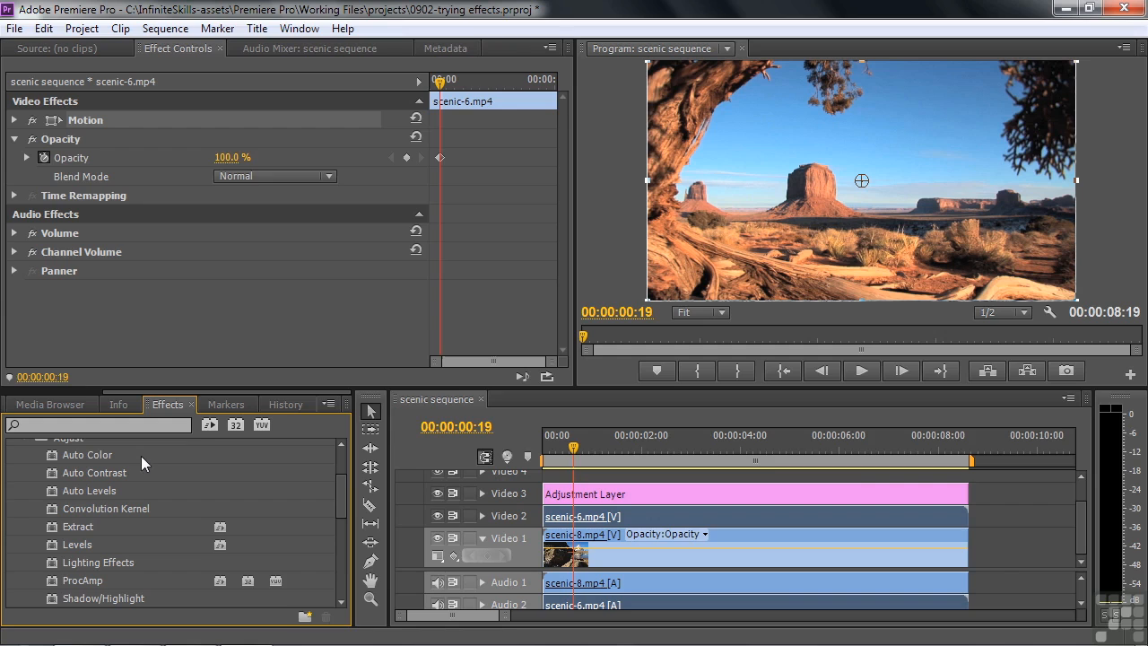
{"action": "left_click_drag", "start_coordinate": [343, 499], "coordinate": [344, 513]}
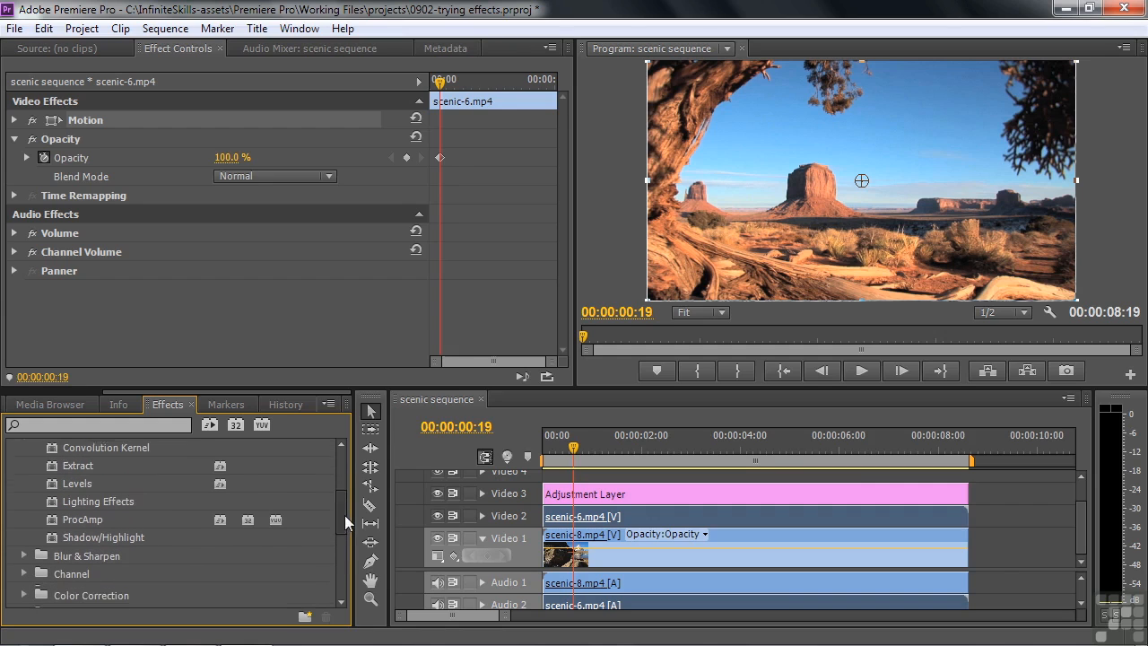
{"action": "left_click_drag", "start_coordinate": [51, 496], "coordinate": [659, 531]}
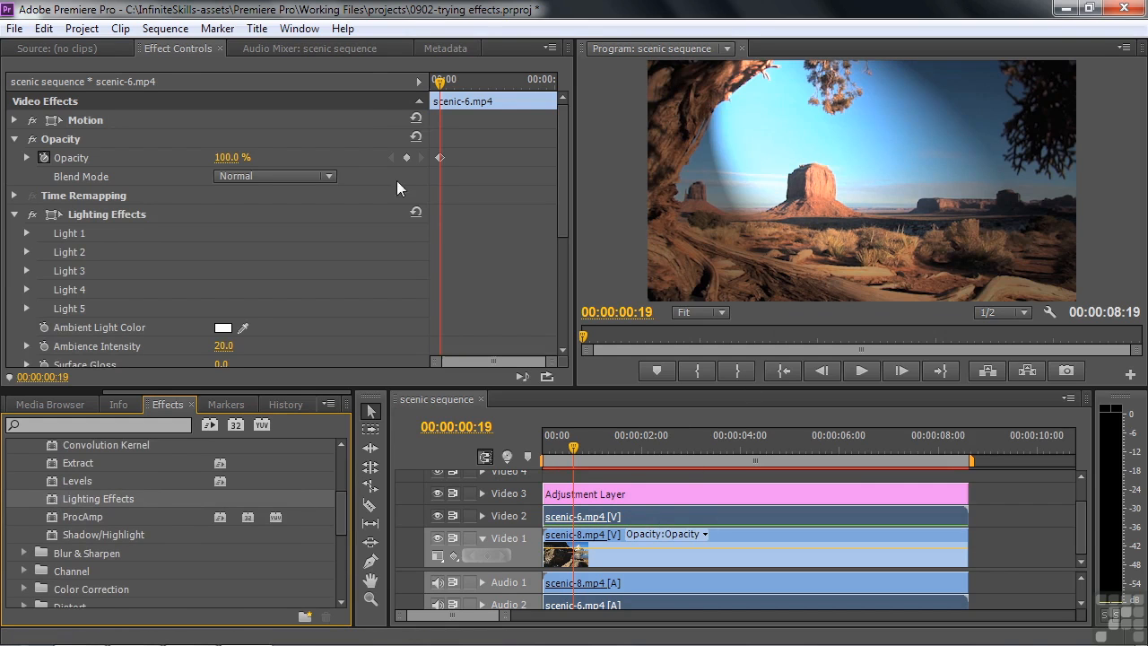
Shift the Lighting Effects spotlight slightly left over the central butte and narrow its ellipse in the program view.
{"action": "left_click", "coordinate": [79, 214]}
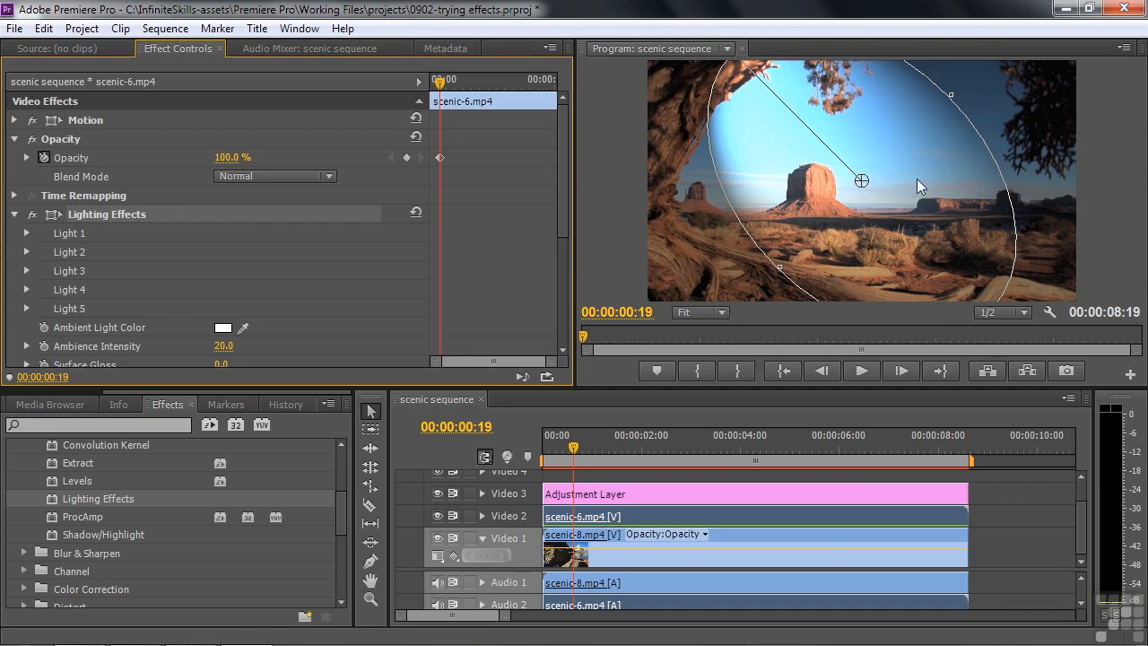
{"action": "left_click_drag", "start_coordinate": [861, 181], "coordinate": [838, 182]}
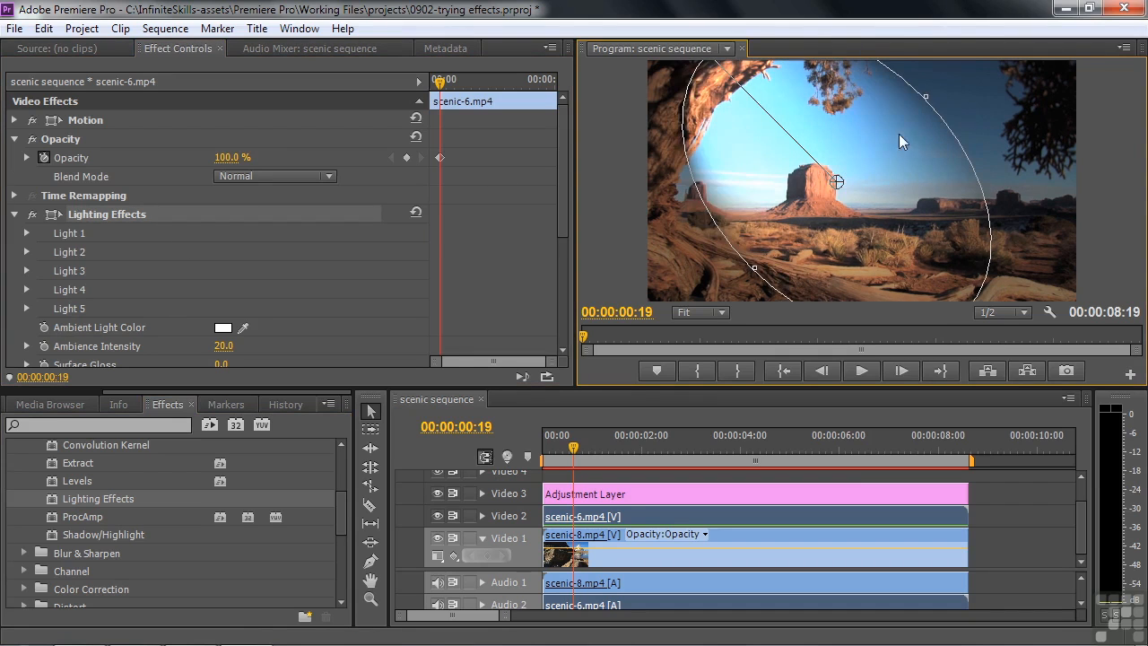
{"action": "left_click_drag", "start_coordinate": [925, 98], "coordinate": [908, 118]}
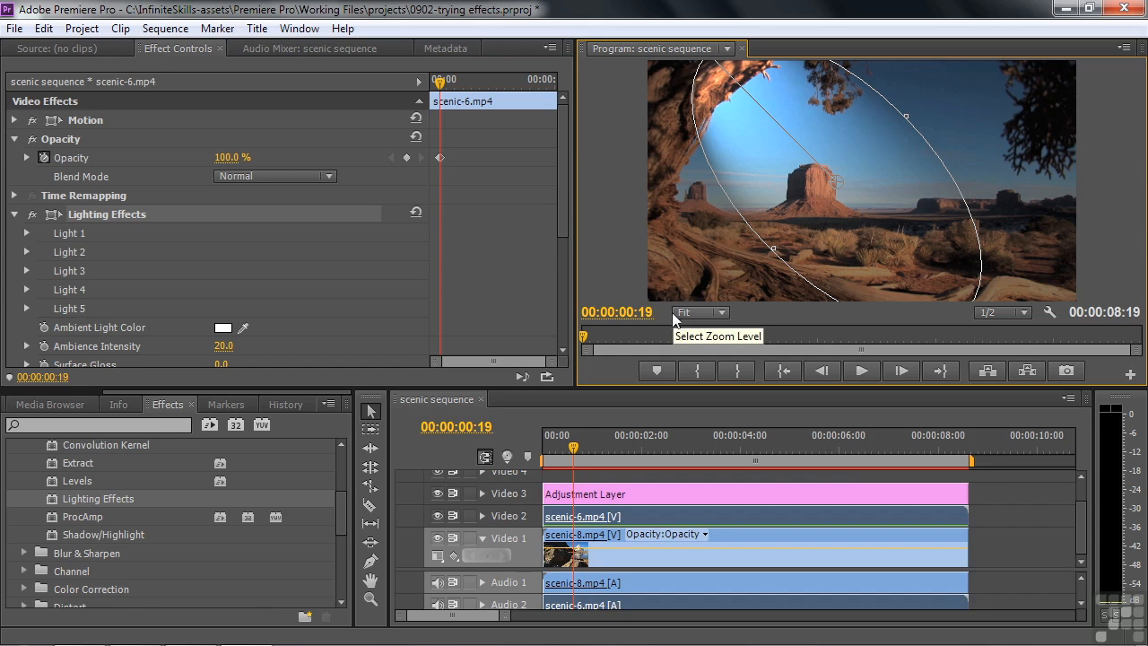
Remove Lighting Effects from scenic-6.mp4 and apply Gaussian Blur from the Blur & Sharpen group to the clip.
{"action": "left_click", "coordinate": [116, 214]}
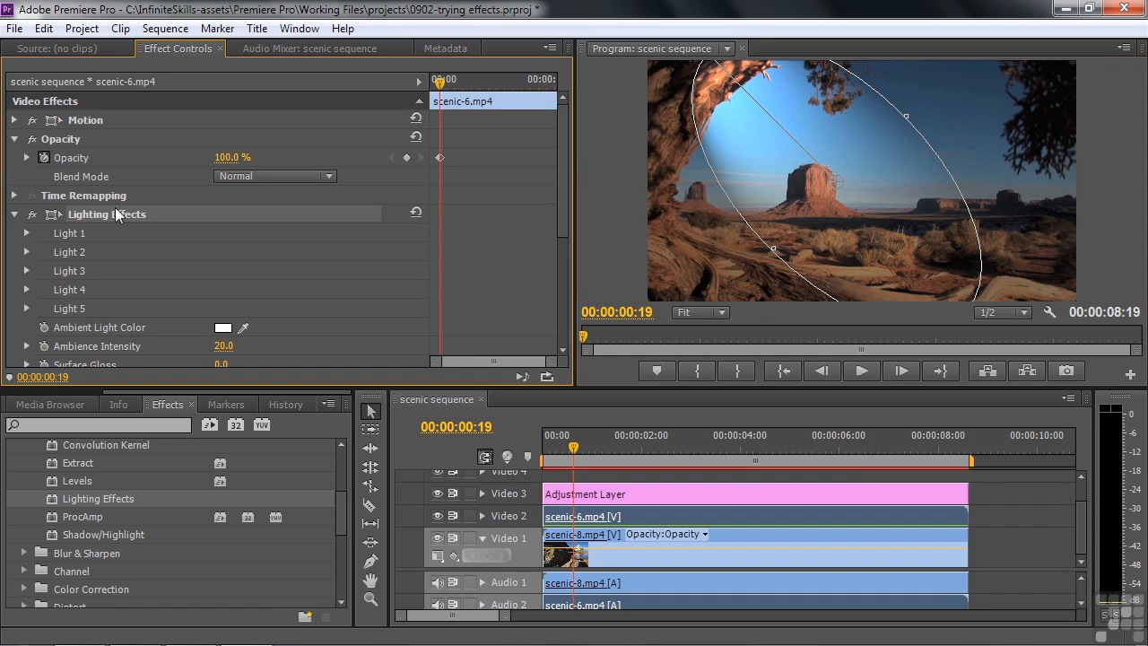
{"action": "key", "text": "Delete"}
{"action": "left_click_drag", "start_coordinate": [339, 509], "coordinate": [338, 533]}
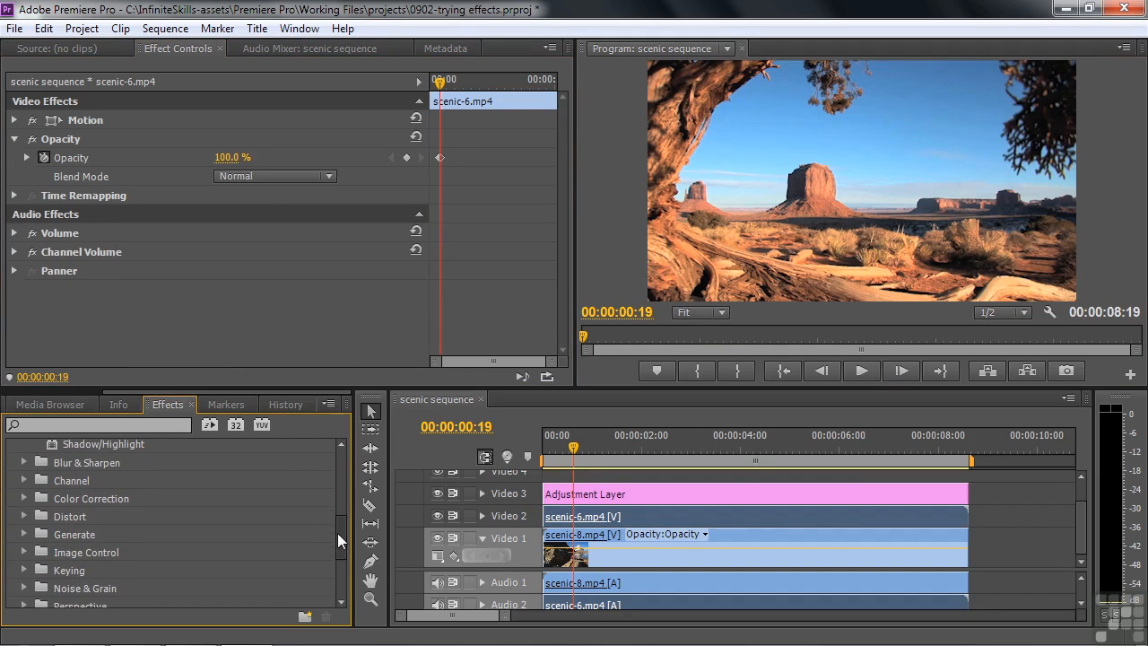
{"action": "left_click", "coordinate": [24, 462]}
{"action": "left_click_drag", "start_coordinate": [343, 510], "coordinate": [342, 522]}
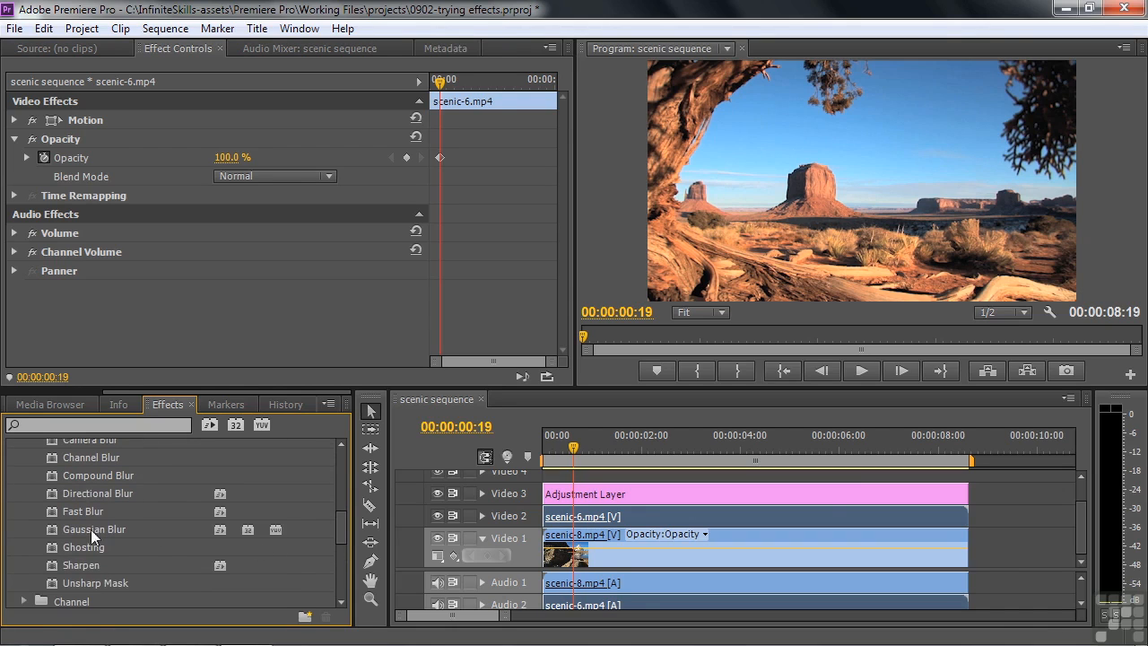
{"action": "left_click_drag", "start_coordinate": [50, 529], "coordinate": [619, 520]}
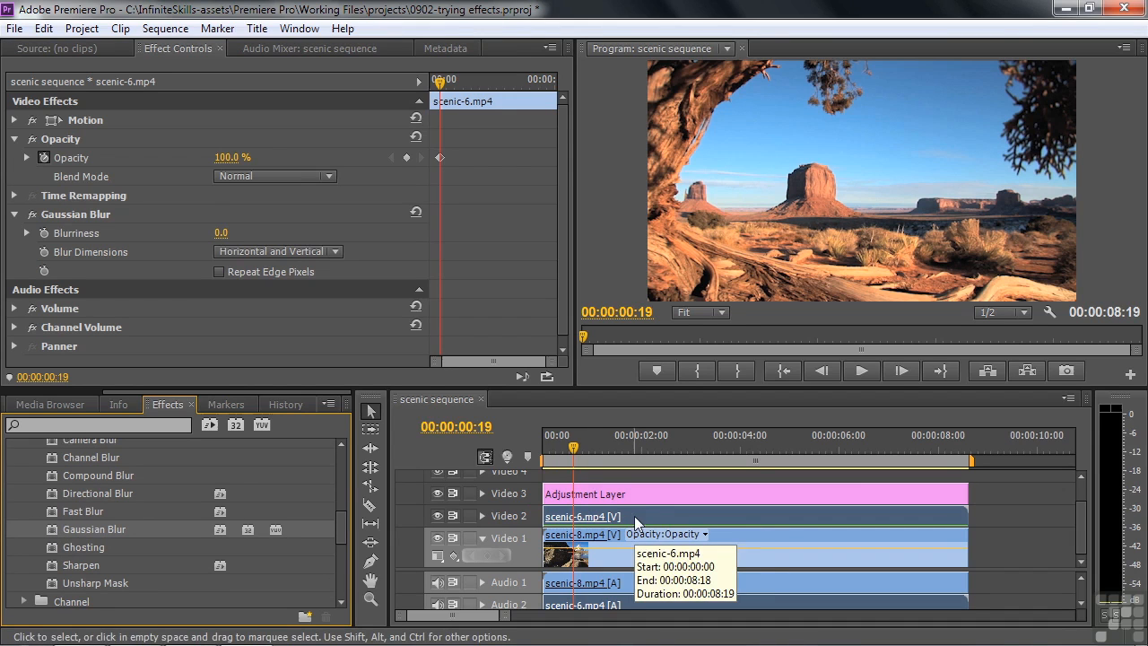
Try Gaussian Blur with Blurriness 55 and Repeat Edge Pixels enabled, and return Blurriness to 0.
{"action": "left_click_drag", "start_coordinate": [221, 234], "coordinate": [350, 271]}
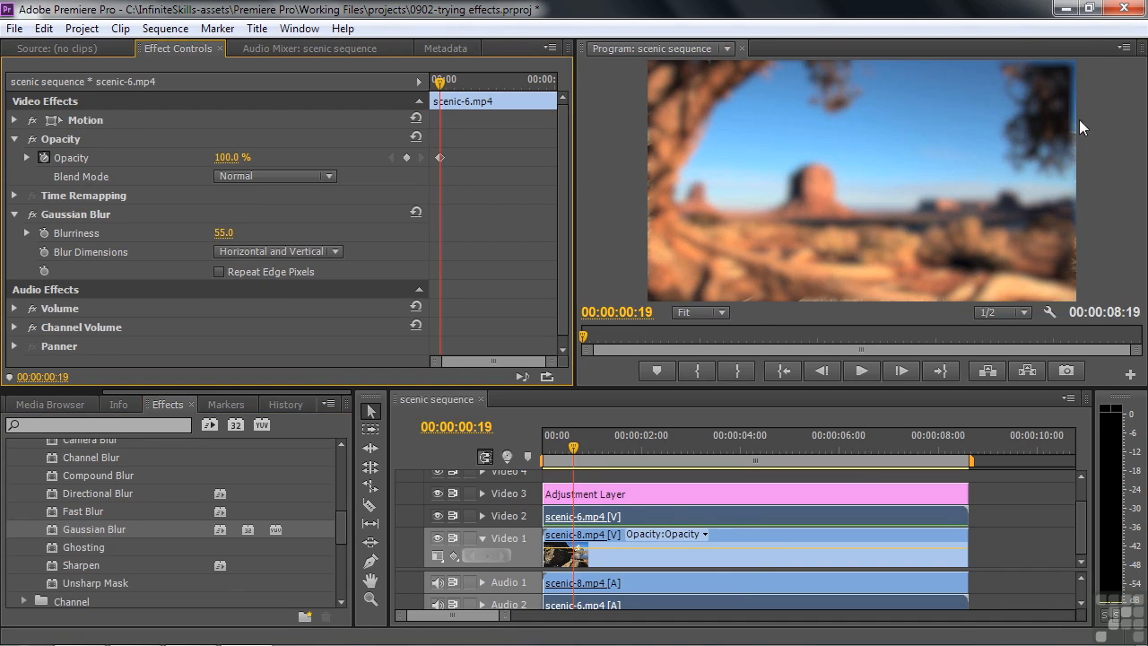
{"action": "left_click", "coordinate": [219, 271]}
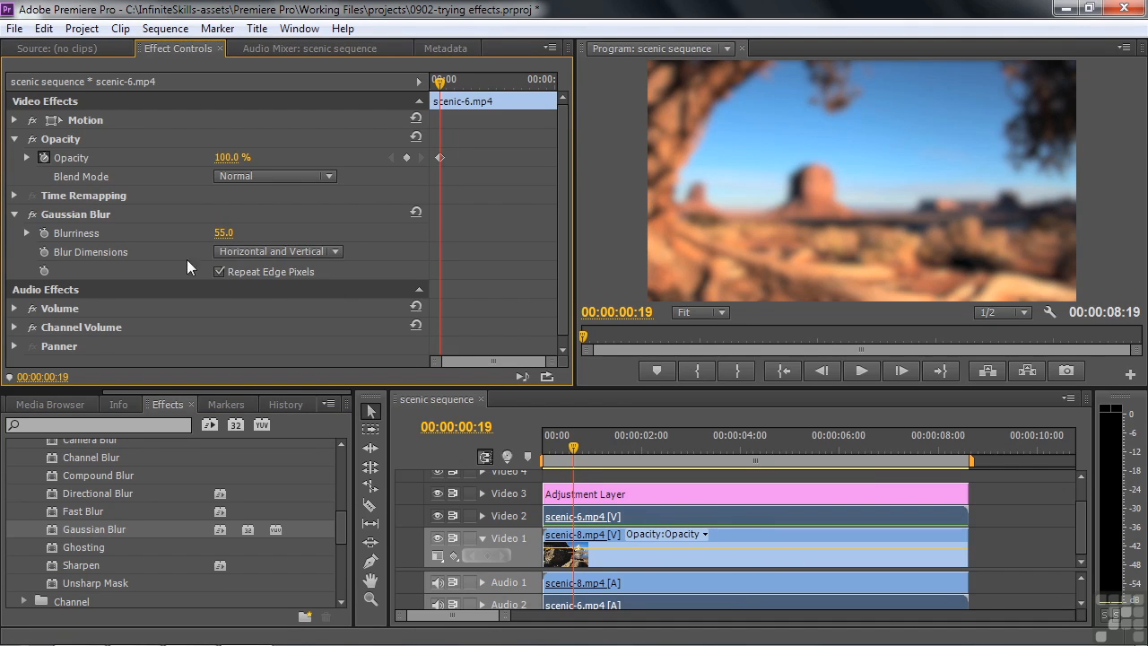
{"action": "left_click_drag", "start_coordinate": [221, 233], "coordinate": [159, 234]}
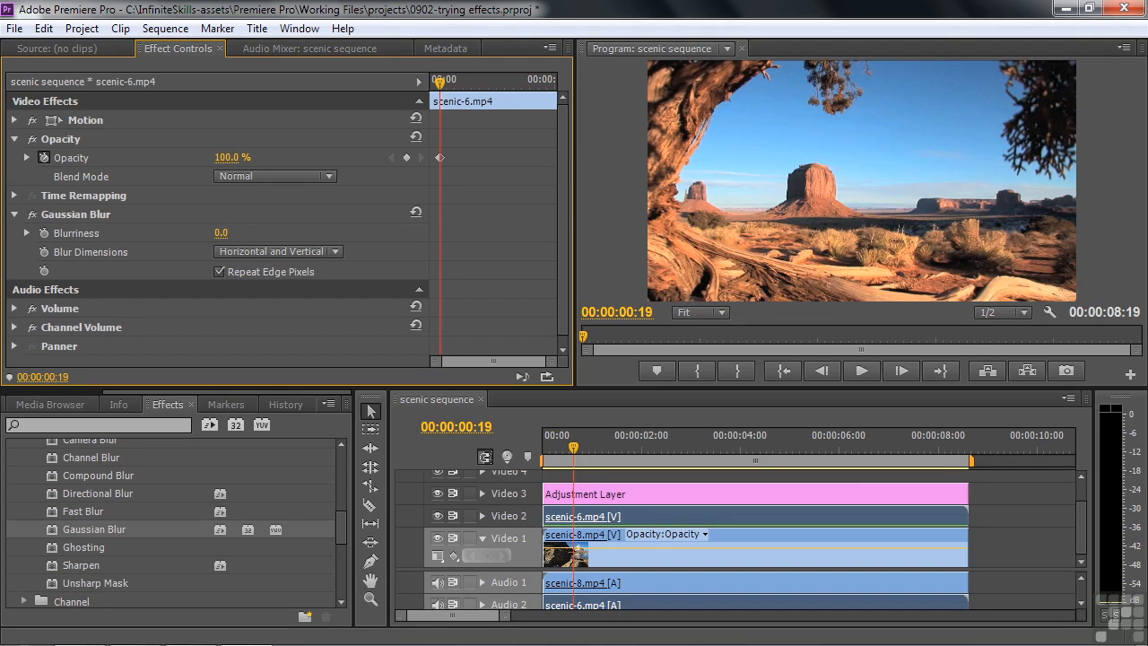
Remove Gaussian Blur from scenic-6.mp4 and apply the Arithmetic effect from the Channel group to the clip.
{"action": "left_click", "coordinate": [68, 212]}
{"action": "key", "text": "Delete"}
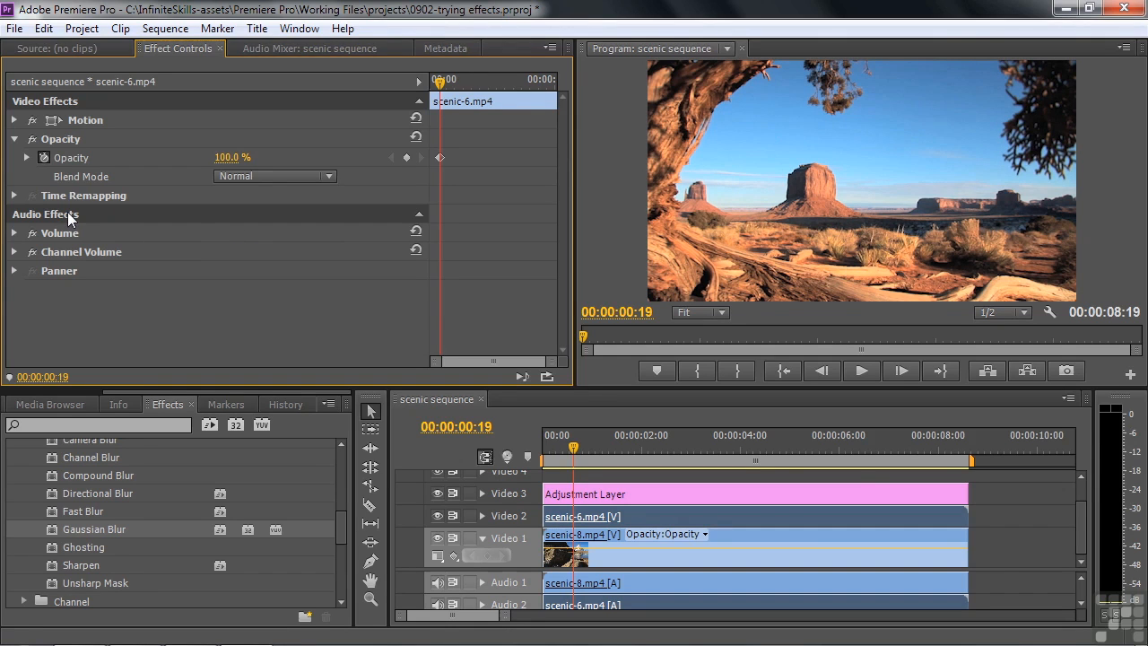
{"action": "left_click_drag", "start_coordinate": [339, 532], "coordinate": [338, 555]}
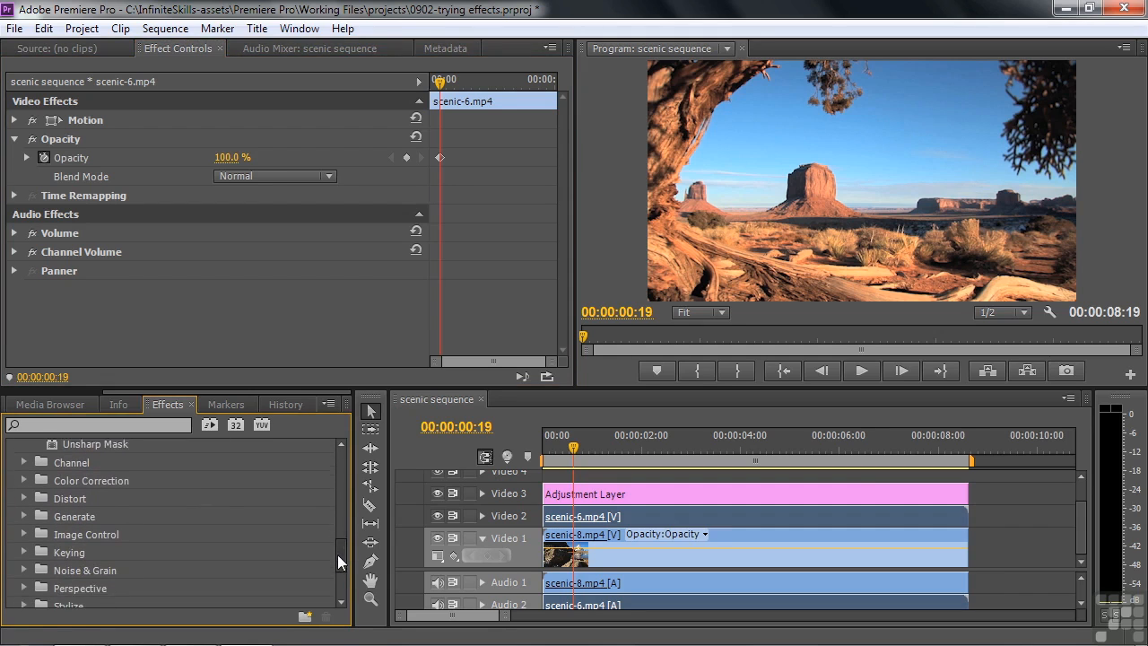
{"action": "left_click", "coordinate": [24, 457]}
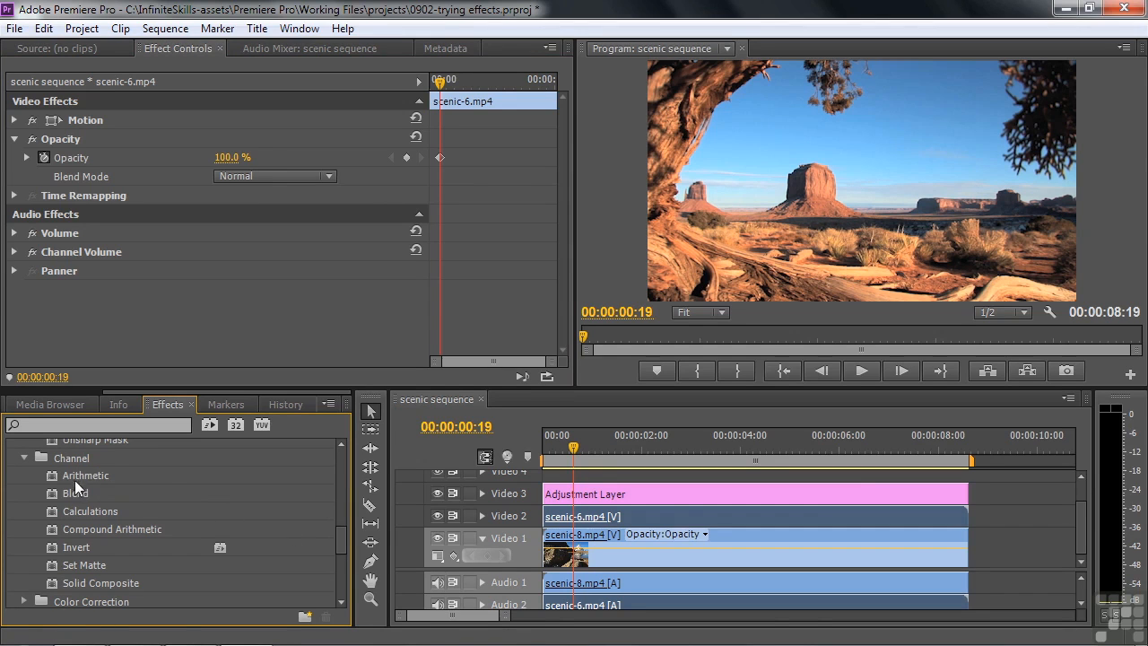
{"action": "left_click_drag", "start_coordinate": [54, 475], "coordinate": [621, 520]}
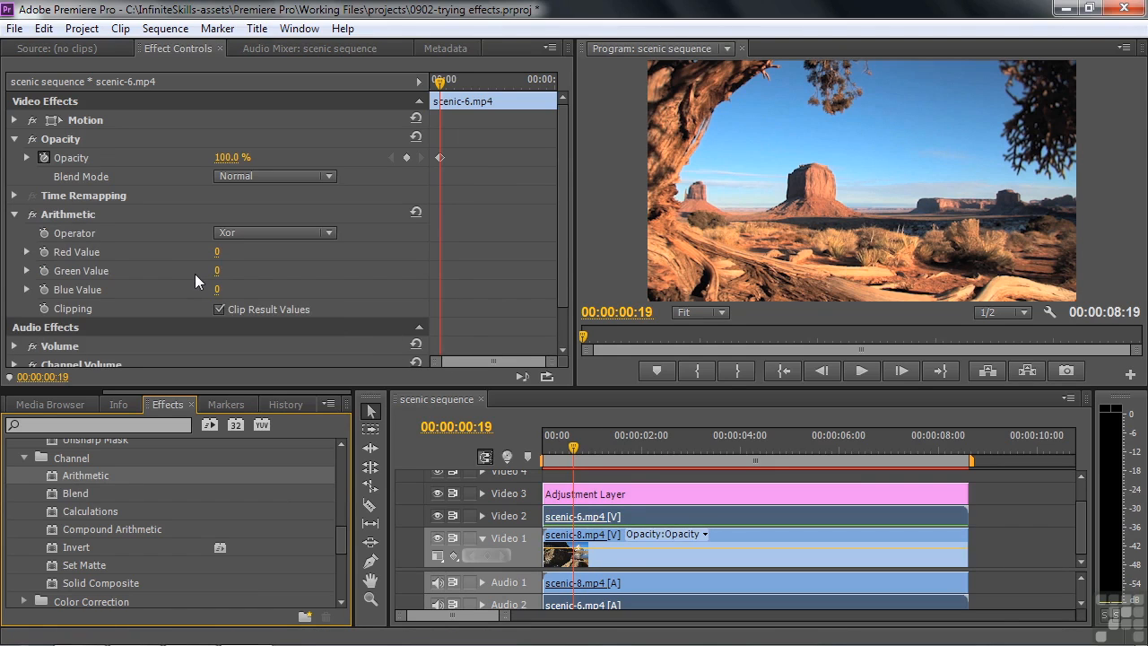
Set Arithmetic's Red, Green and Blue values to 69, 56 and 18, and try the And, Subtract, Difference and Or operators.
{"action": "left_click_drag", "start_coordinate": [217, 252], "coordinate": [277, 252]}
{"action": "mouse_move", "coordinate": [216, 271]}
{"action": "left_mouse_down"}
{"action": "mouse_move", "coordinate": [268, 271]}
{"action": "mouse_move", "coordinate": [232, 286]}
{"action": "left_mouse_up"}
{"action": "left_click", "coordinate": [328, 235]}
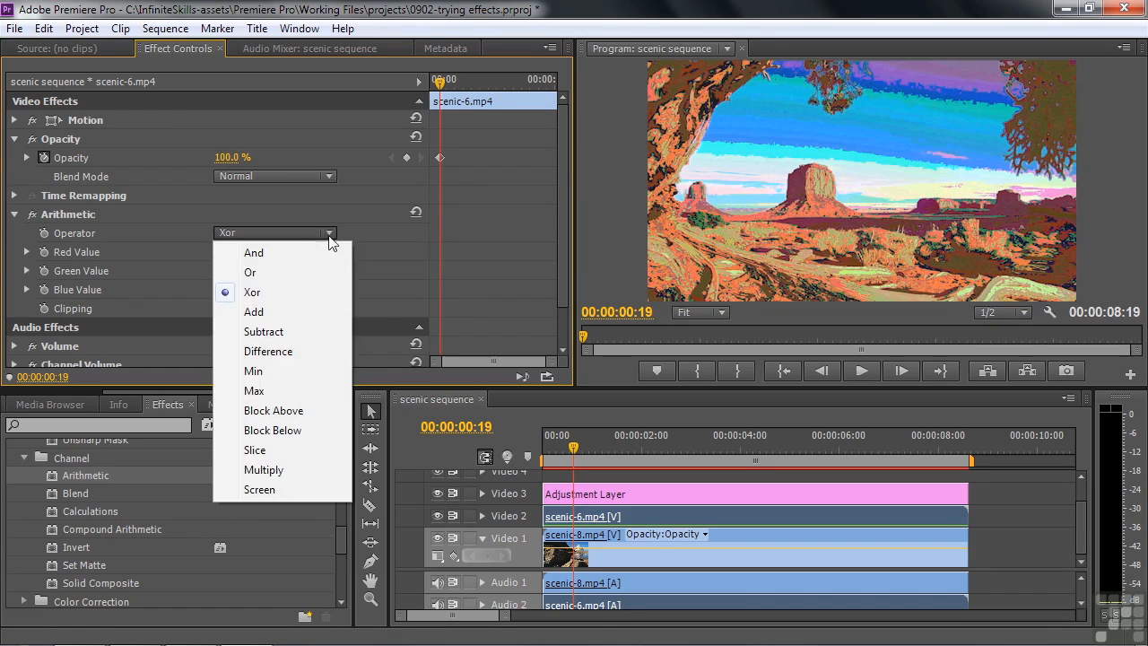
{"action": "left_click", "coordinate": [284, 250]}
{"action": "left_click", "coordinate": [328, 234]}
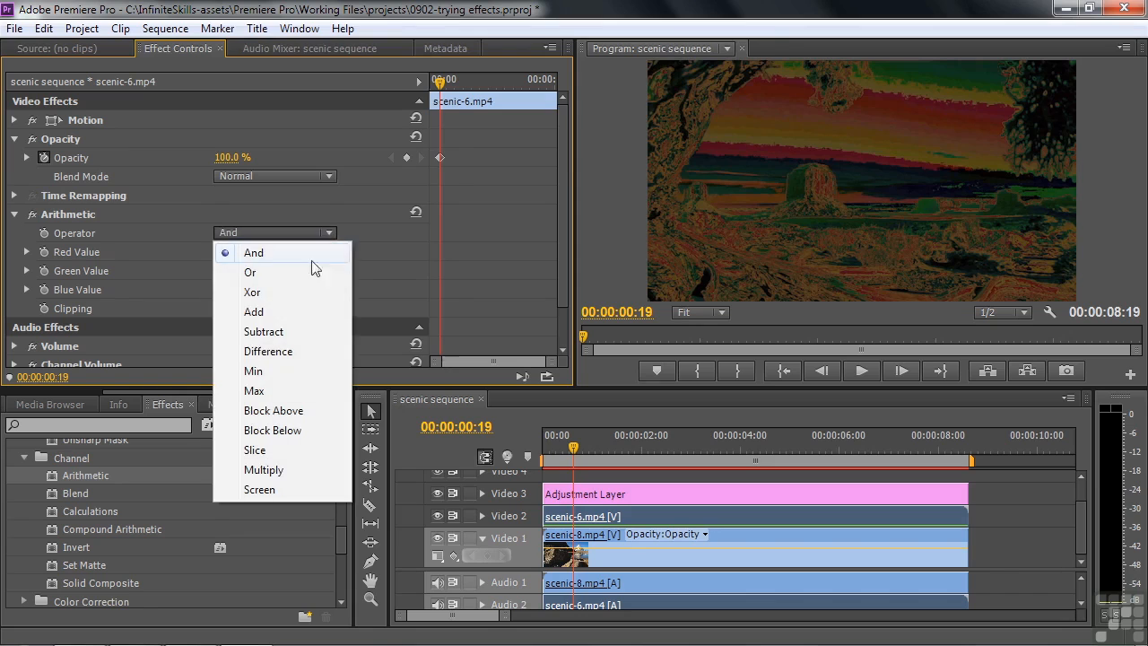
{"action": "left_click", "coordinate": [274, 333]}
{"action": "left_click", "coordinate": [328, 233]}
{"action": "left_click", "coordinate": [291, 352]}
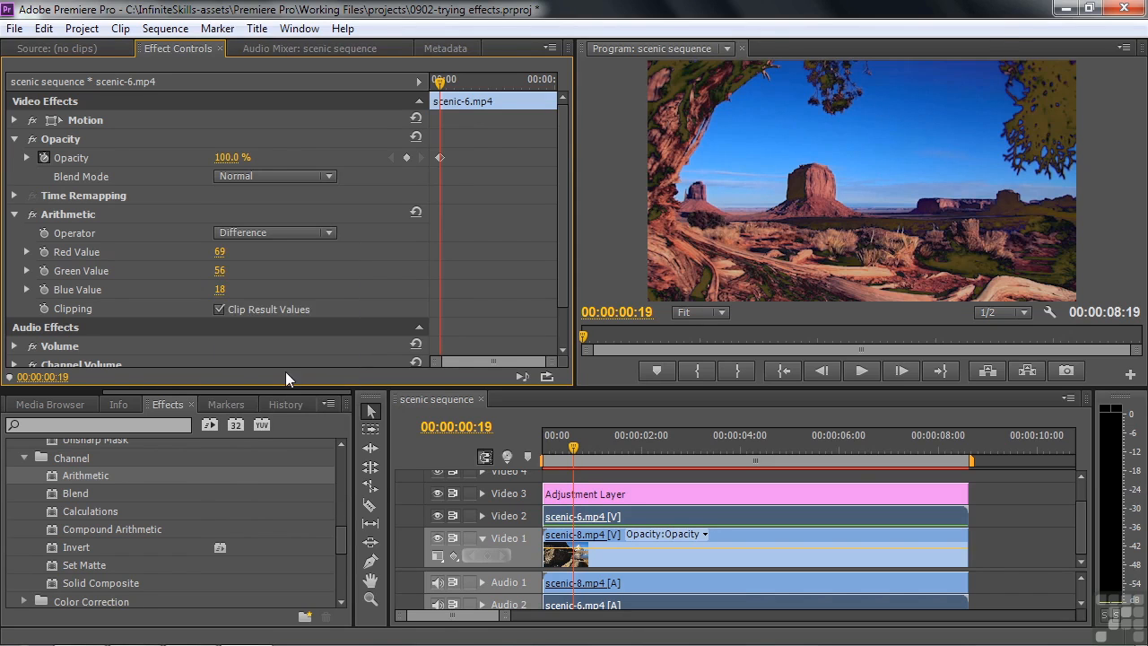
{"action": "left_click", "coordinate": [329, 234]}
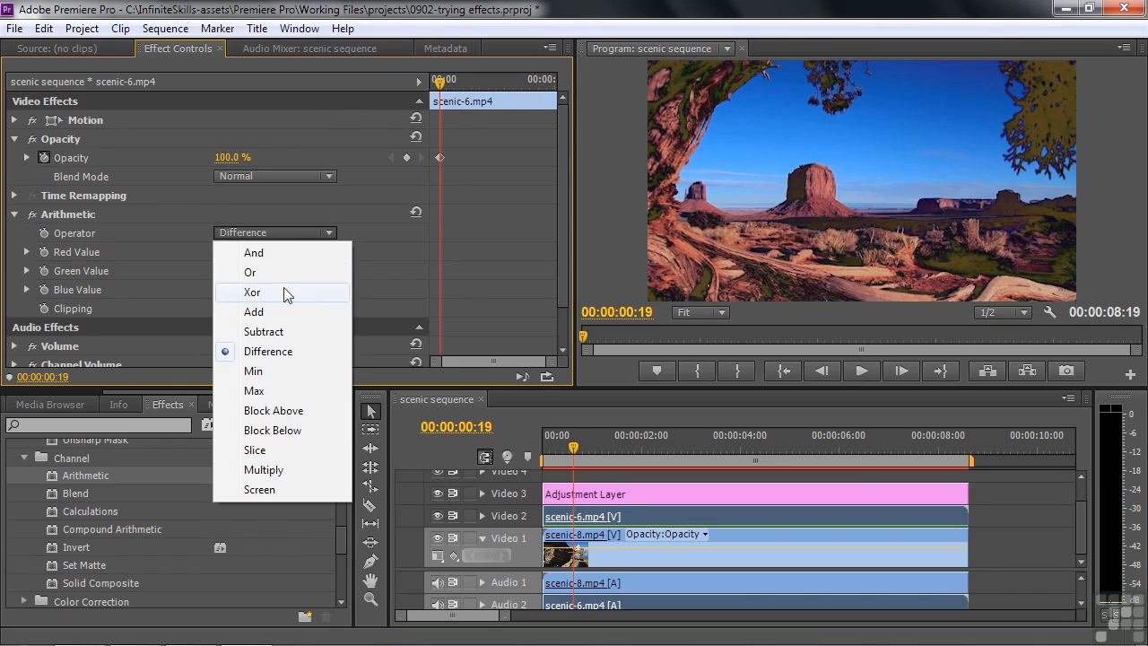
{"action": "left_click", "coordinate": [274, 272]}
Remove Arithmetic from scenic-6.mp4 and apply the Three-Way Color Corrector from the Color Correction group to the clip.
{"action": "left_click", "coordinate": [67, 215]}
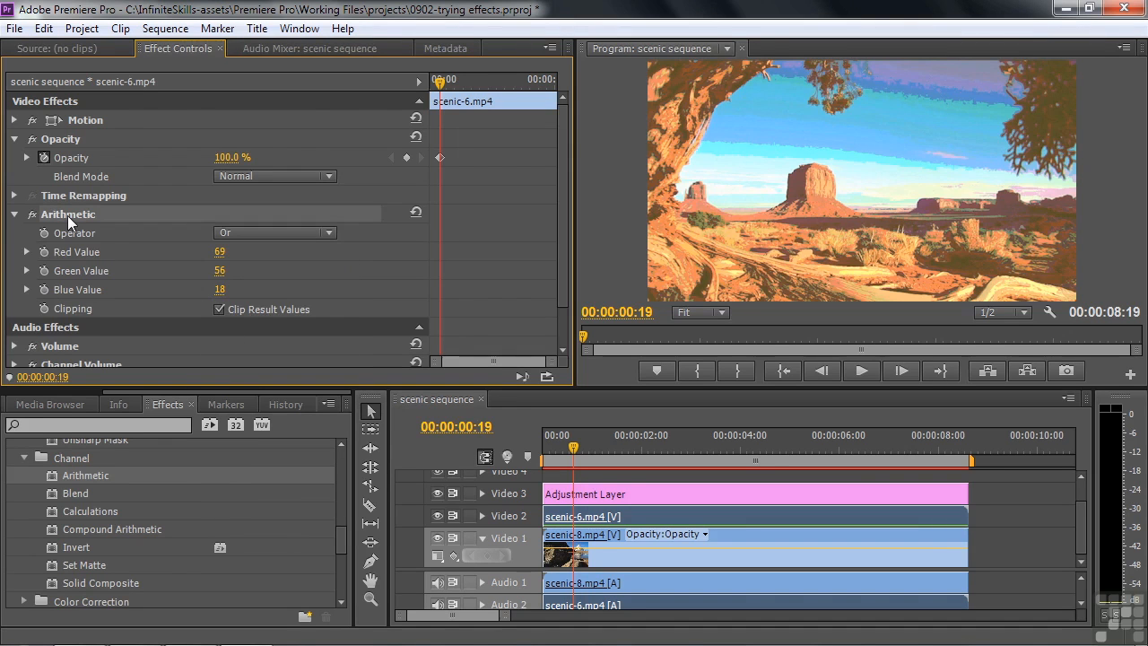
{"action": "key", "text": "Delete"}
{"action": "left_click", "coordinate": [24, 458]}
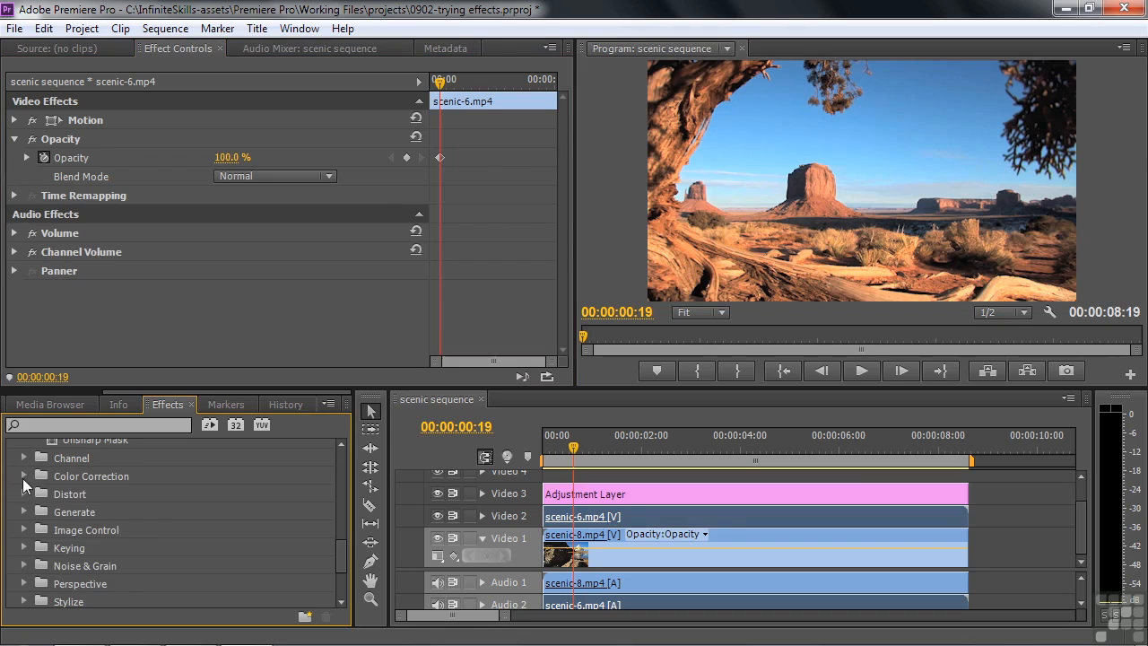
{"action": "left_click", "coordinate": [24, 477]}
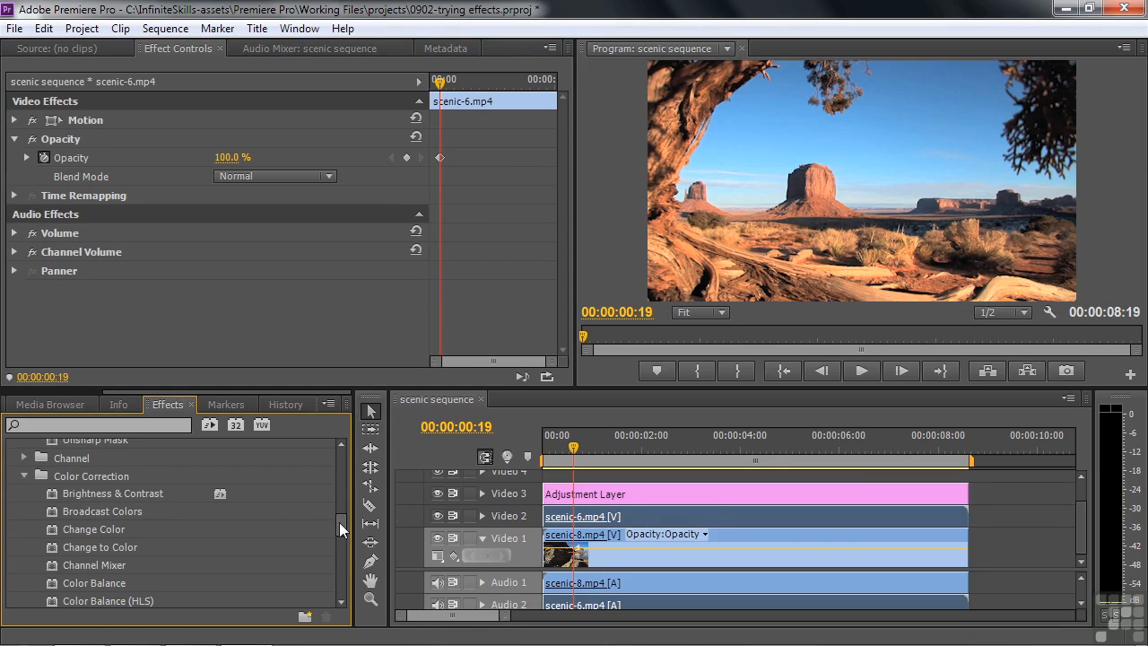
{"action": "left_click_drag", "start_coordinate": [339, 522], "coordinate": [335, 555]}
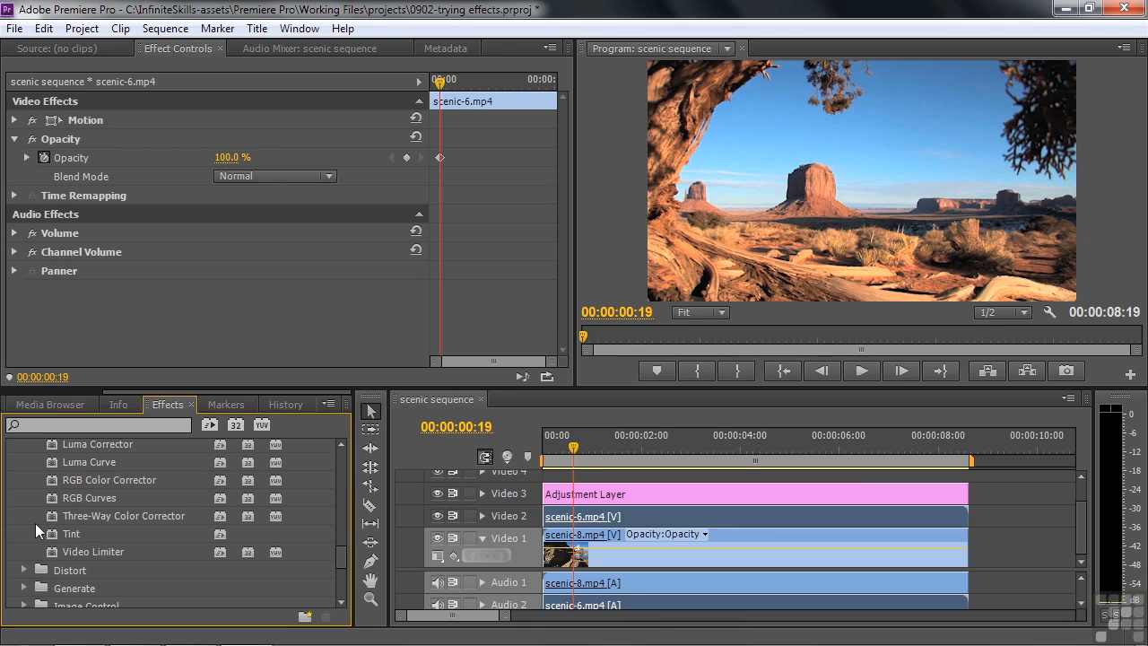
{"action": "left_click_drag", "start_coordinate": [50, 516], "coordinate": [627, 513]}
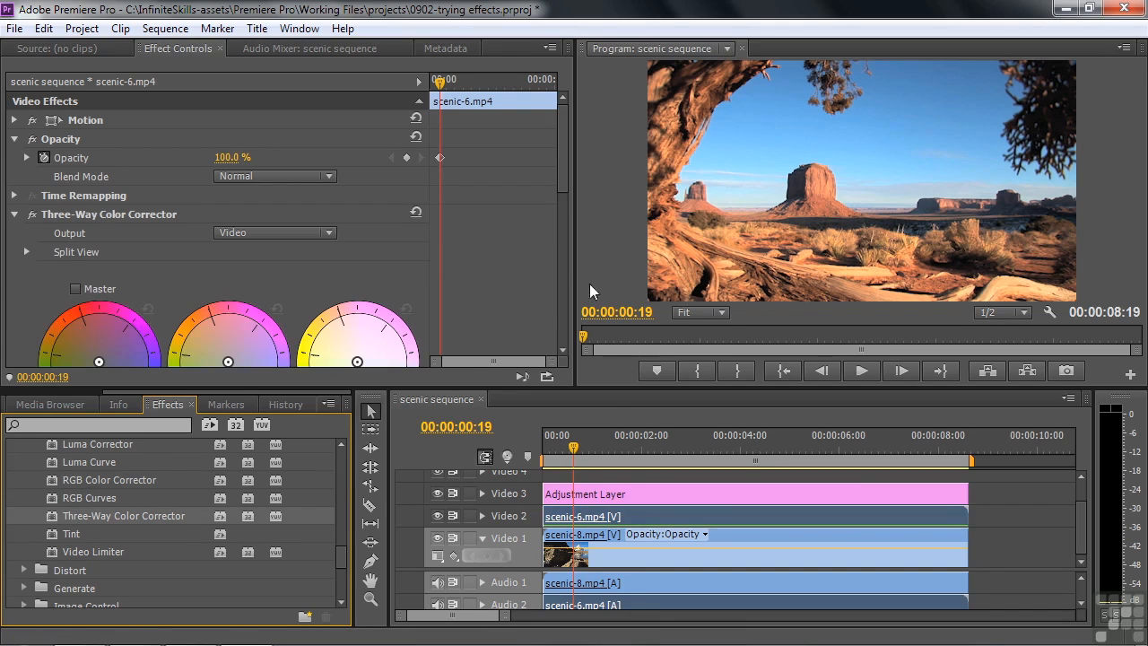
Sample the blue sky as the Center color of the Secondary Color Correction and show the resulting mask.
{"action": "left_click_drag", "start_coordinate": [563, 178], "coordinate": [558, 214]}
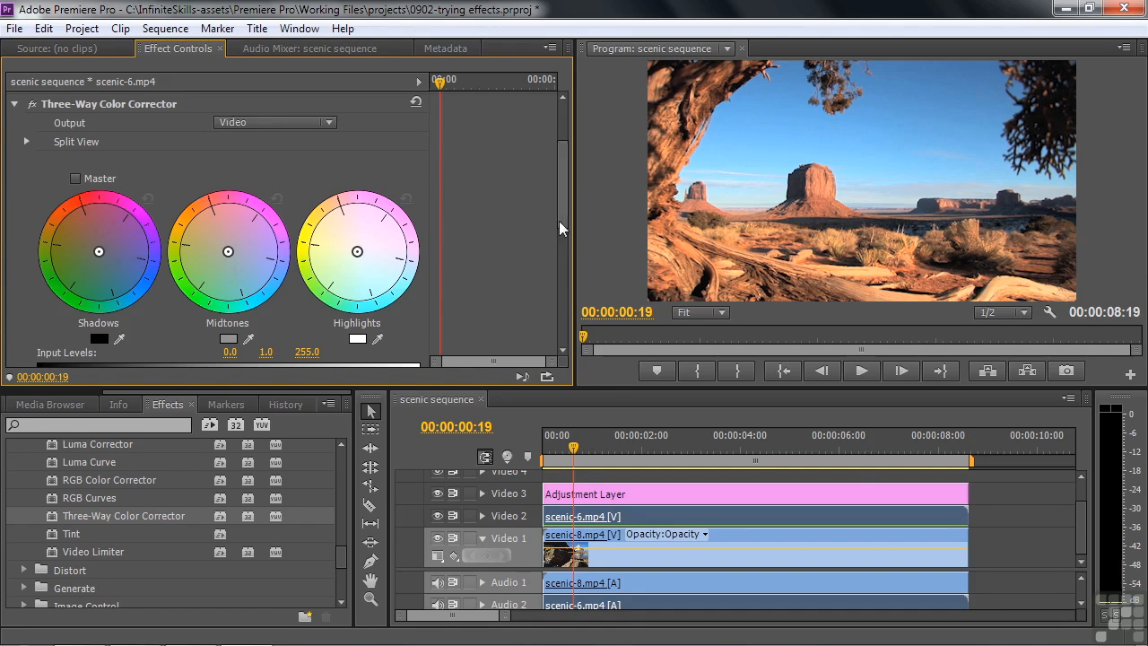
{"action": "left_click_drag", "start_coordinate": [559, 221], "coordinate": [544, 267]}
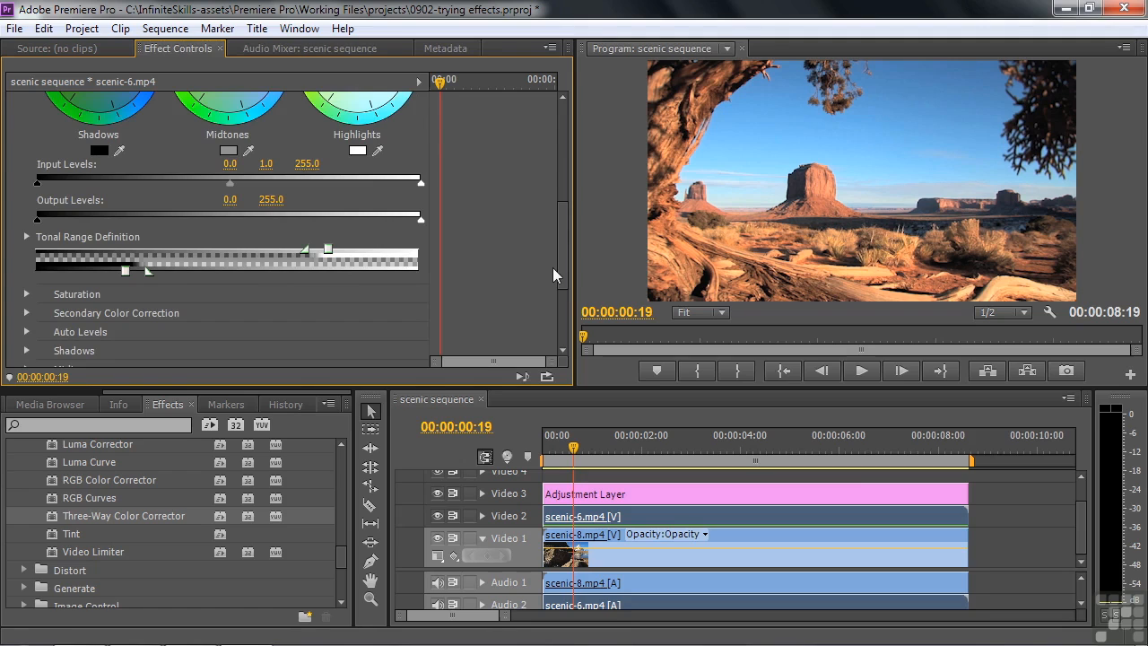
{"action": "left_click_drag", "start_coordinate": [561, 270], "coordinate": [560, 285]}
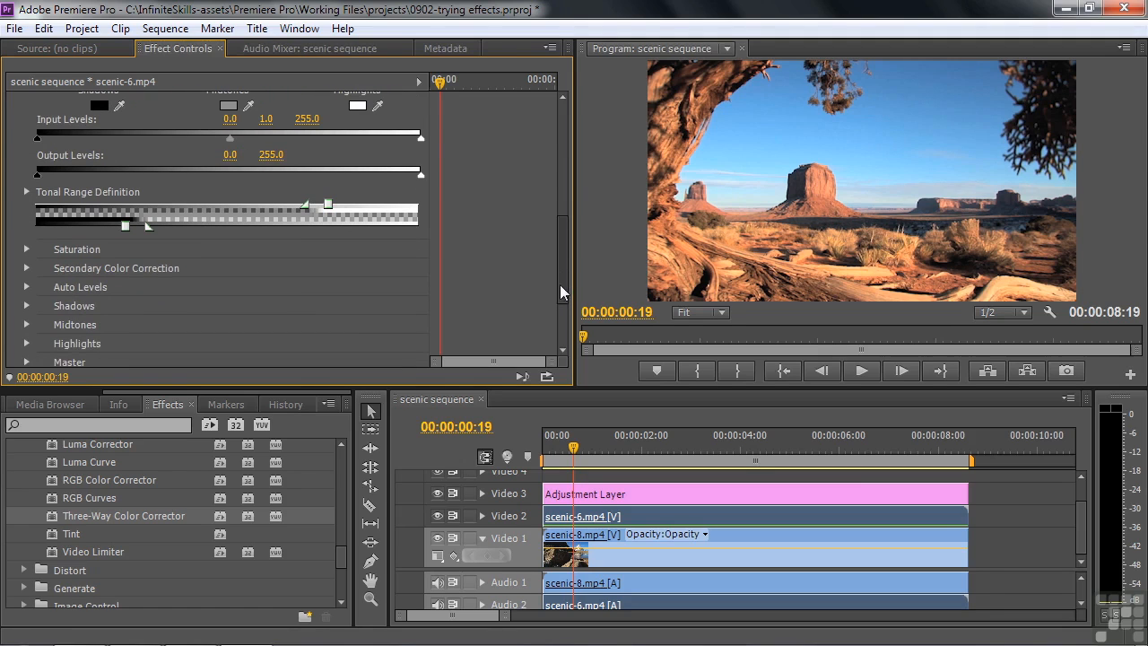
{"action": "left_click", "coordinate": [27, 267]}
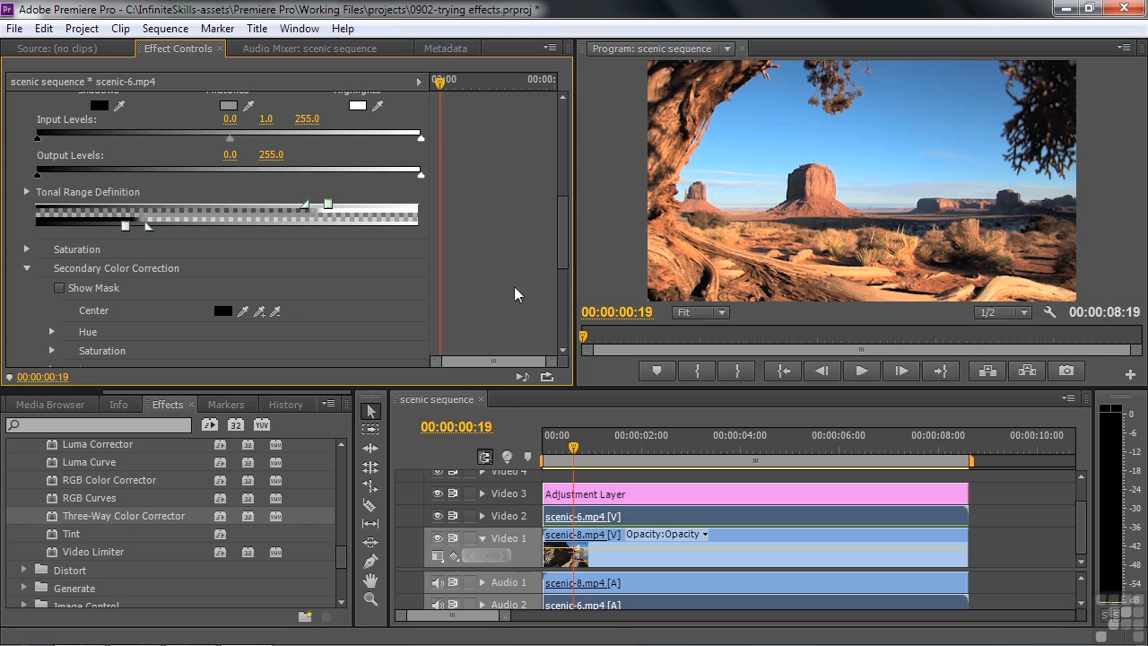
{"action": "left_click", "coordinate": [250, 308]}
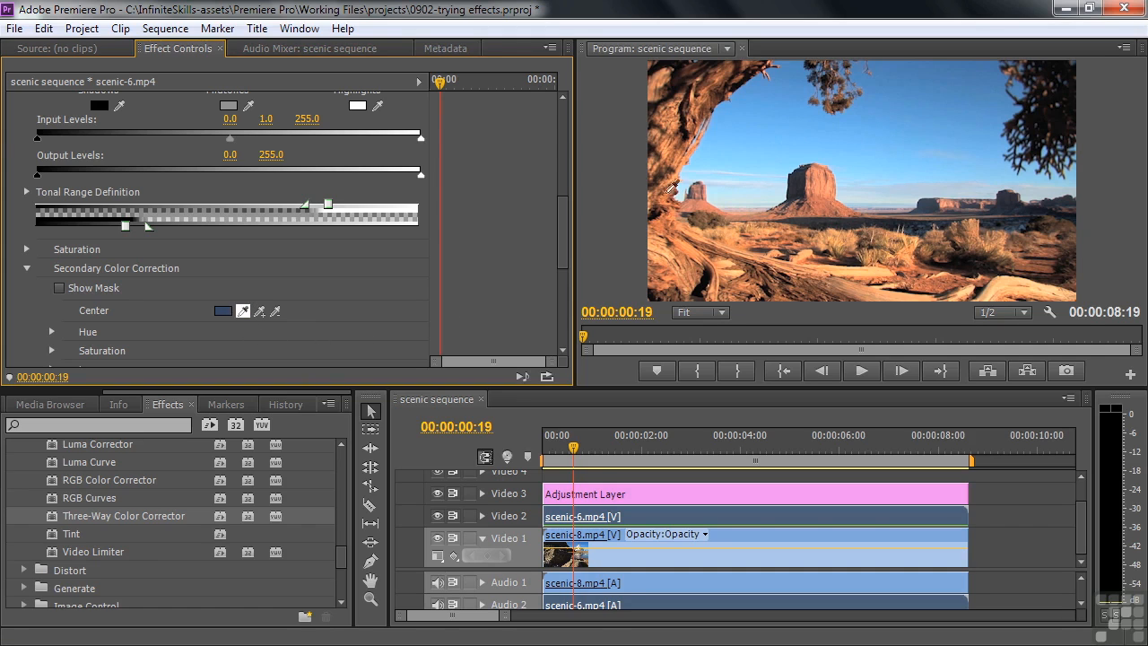
{"action": "left_click", "coordinate": [916, 138]}
{"action": "left_click", "coordinate": [60, 288]}
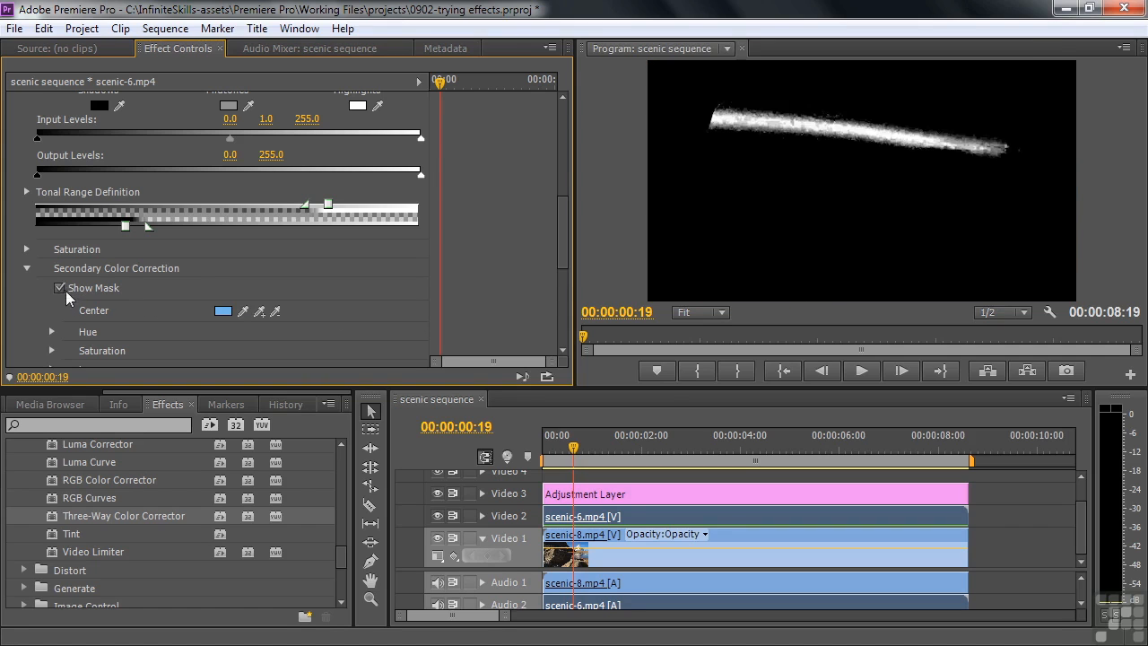
Add the pale sky near the horizon and the darker upper sky to the secondary color selection, and hide the mask.
{"action": "left_click", "coordinate": [260, 311]}
{"action": "left_click", "coordinate": [745, 187]}
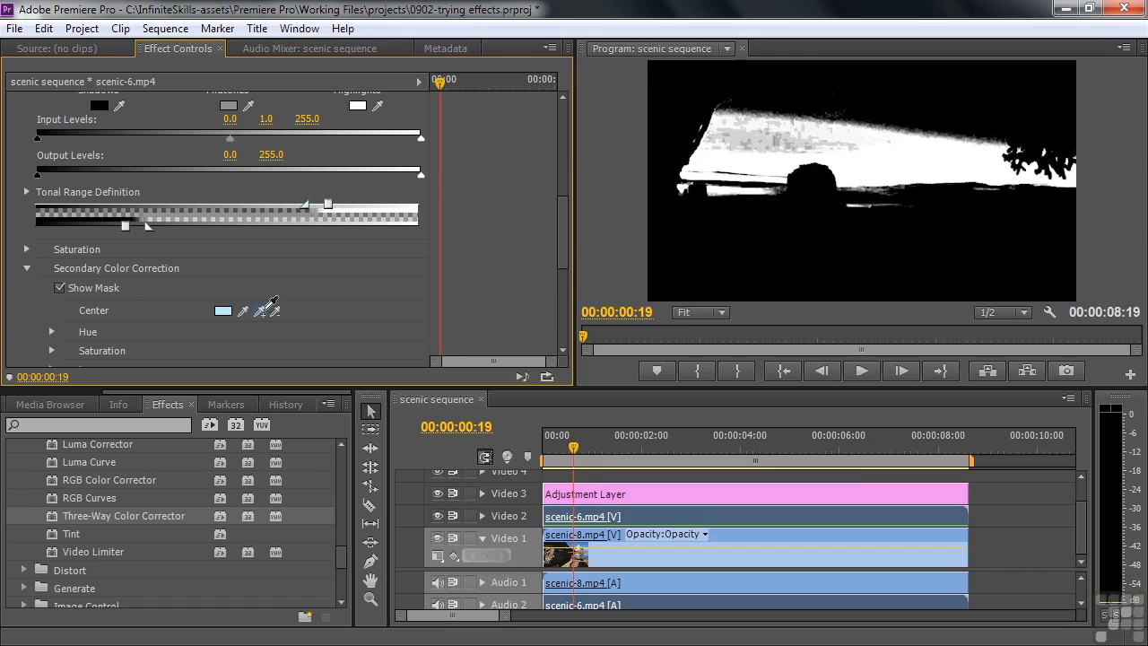
{"action": "left_click", "coordinate": [261, 310]}
{"action": "left_click", "coordinate": [972, 81]}
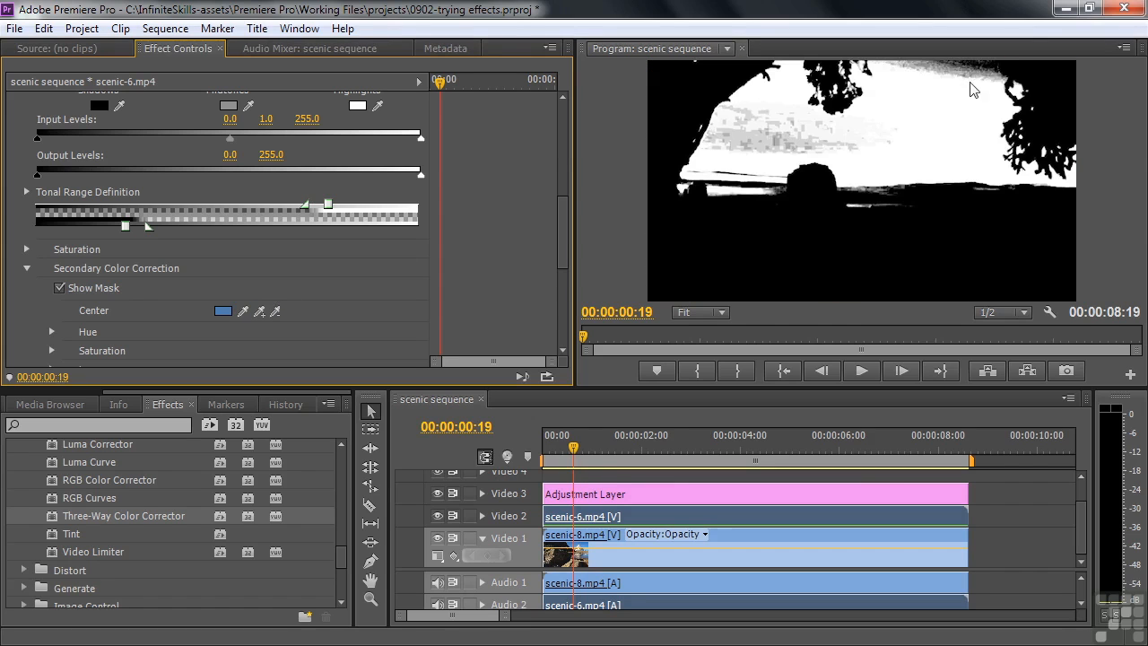
{"action": "mouse_move", "coordinate": [558, 261]}
{"action": "left_mouse_down"}
{"action": "mouse_move", "coordinate": [573, 203]}
{"action": "mouse_move", "coordinate": [564, 263]}
{"action": "left_mouse_up"}
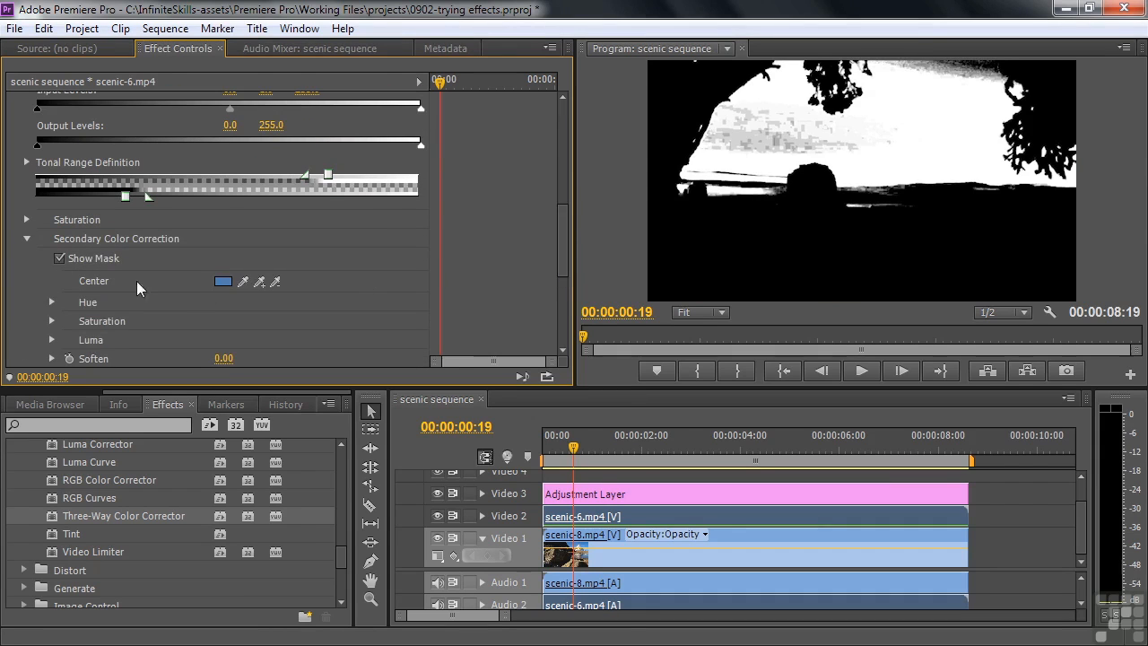
{"action": "left_click", "coordinate": [60, 259]}
Shift the Highlights color wheel toward yellow-orange and the Midtones wheel toward orange-red to recolor the selected sky.
{"action": "left_click_drag", "start_coordinate": [562, 256], "coordinate": [576, 201]}
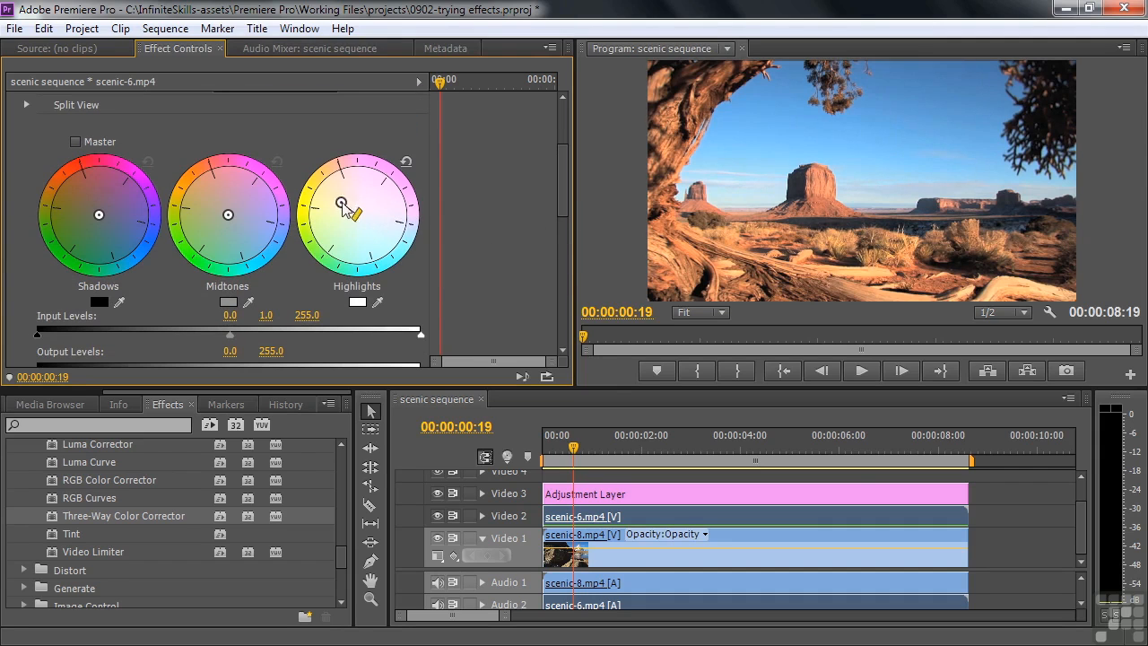
{"action": "left_click_drag", "start_coordinate": [358, 217], "coordinate": [336, 201]}
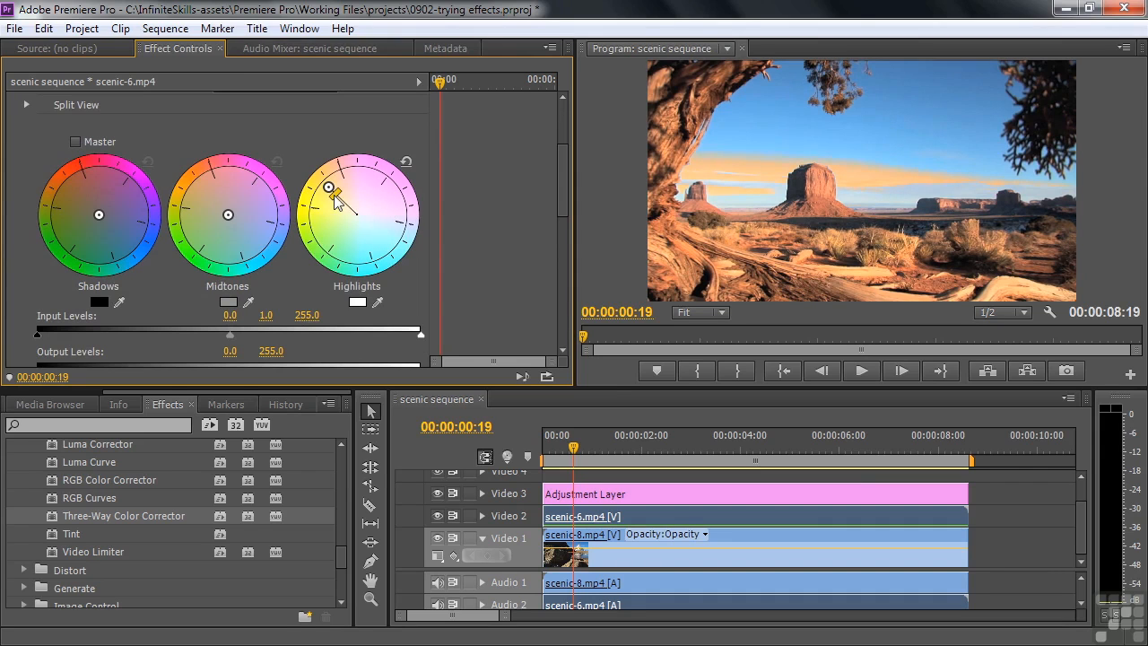
{"action": "left_click_drag", "start_coordinate": [228, 215], "coordinate": [214, 186]}
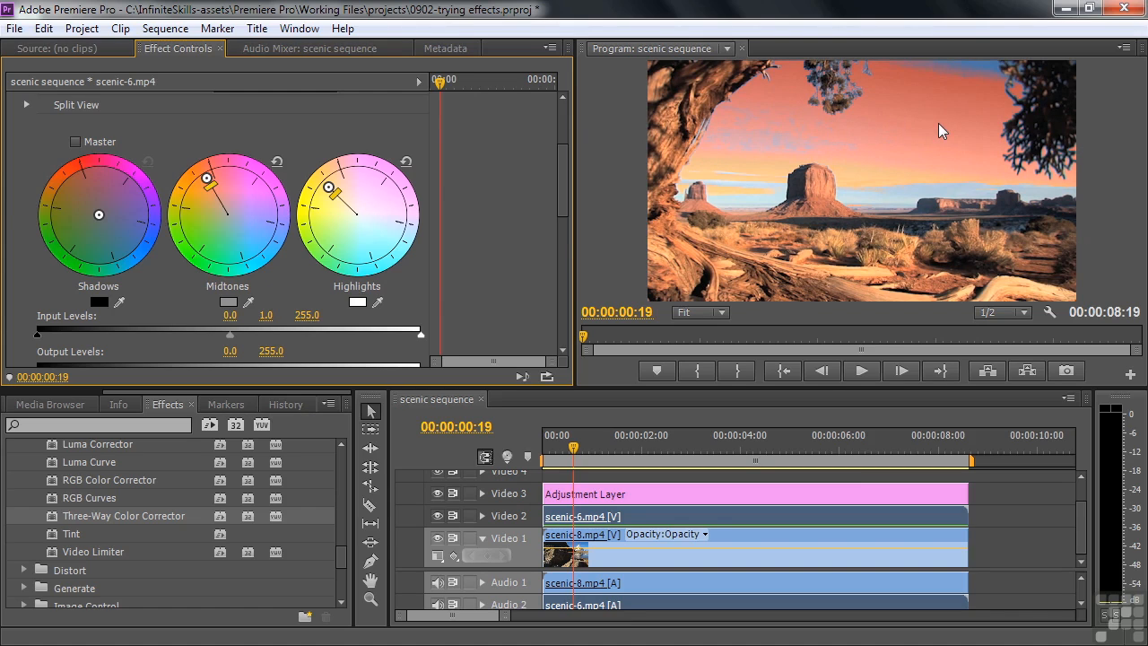
Remove the Three-Way Color Corrector effect from scenic-6.mp4.
{"action": "scroll", "coordinate": [99, 215], "scroll_direction": "up", "scroll_amount": 3}
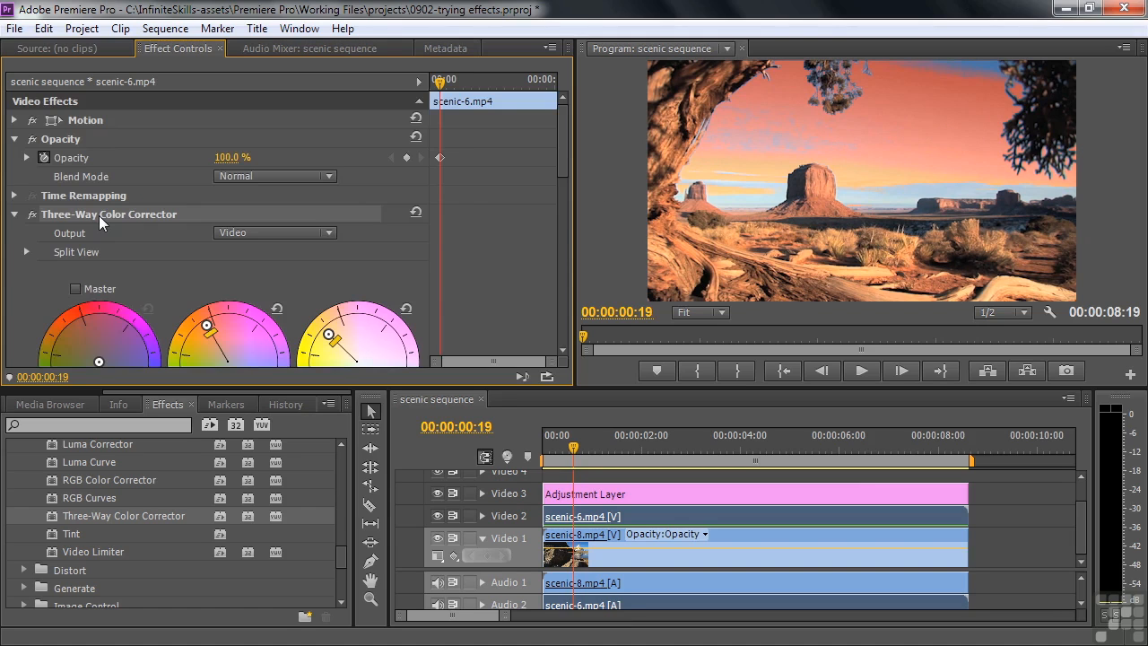
{"action": "key", "text": "Delete"}
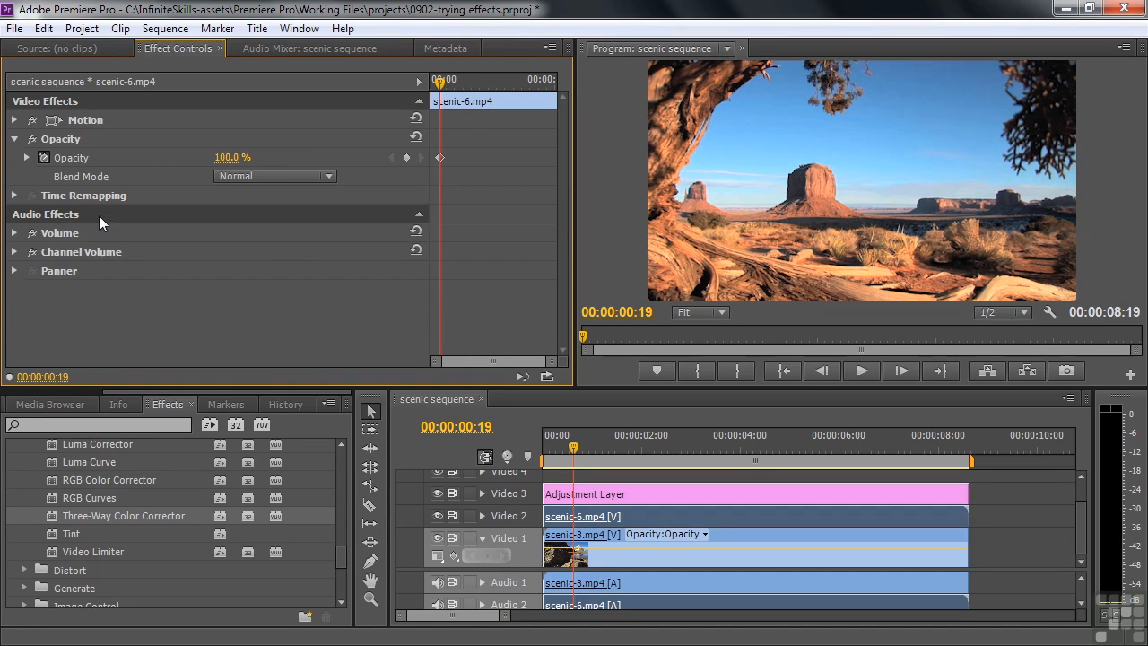
{"action": "scroll", "coordinate": [341, 551], "scroll_direction": "down", "scroll_amount": 3}
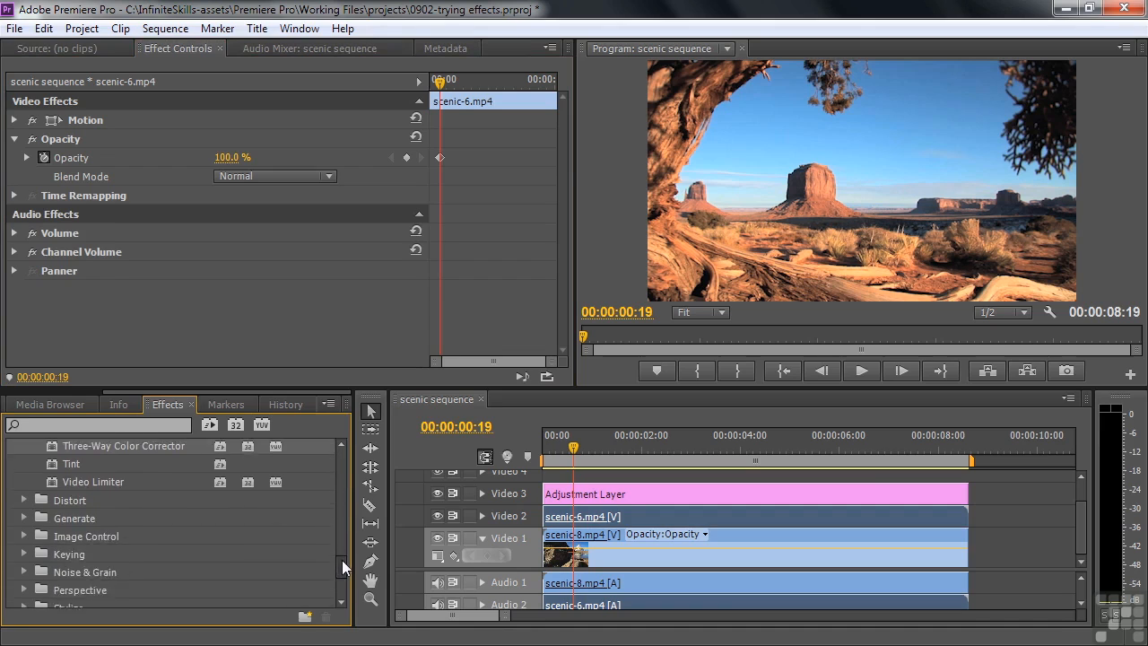
Apply the Twirl distort effect to scenic-6.mp4 with an Angle of 1x246.4° and a Twirl Radius of 78.
{"action": "left_click", "coordinate": [23, 463]}
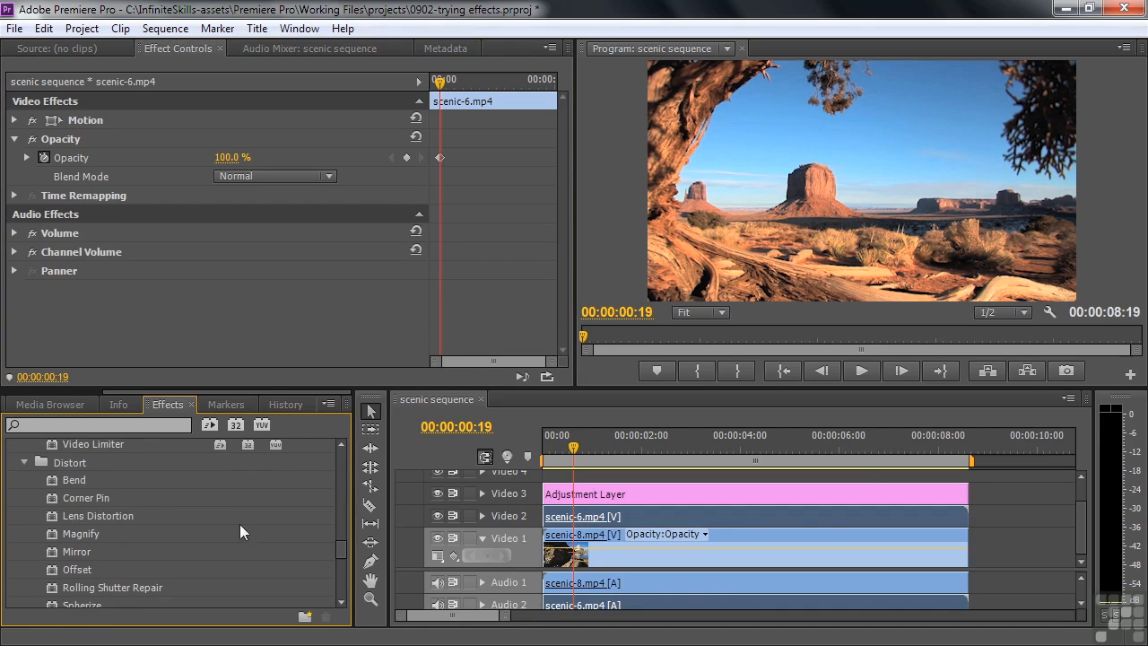
{"action": "left_click_drag", "start_coordinate": [337, 547], "coordinate": [338, 561]}
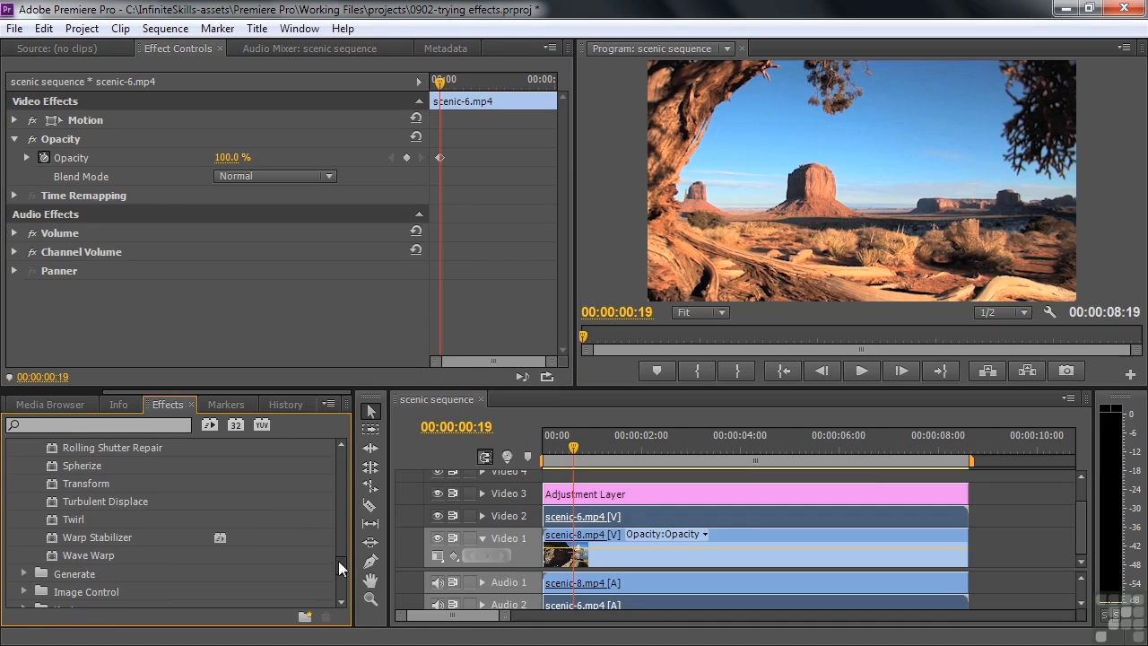
{"action": "left_click_drag", "start_coordinate": [60, 516], "coordinate": [649, 526]}
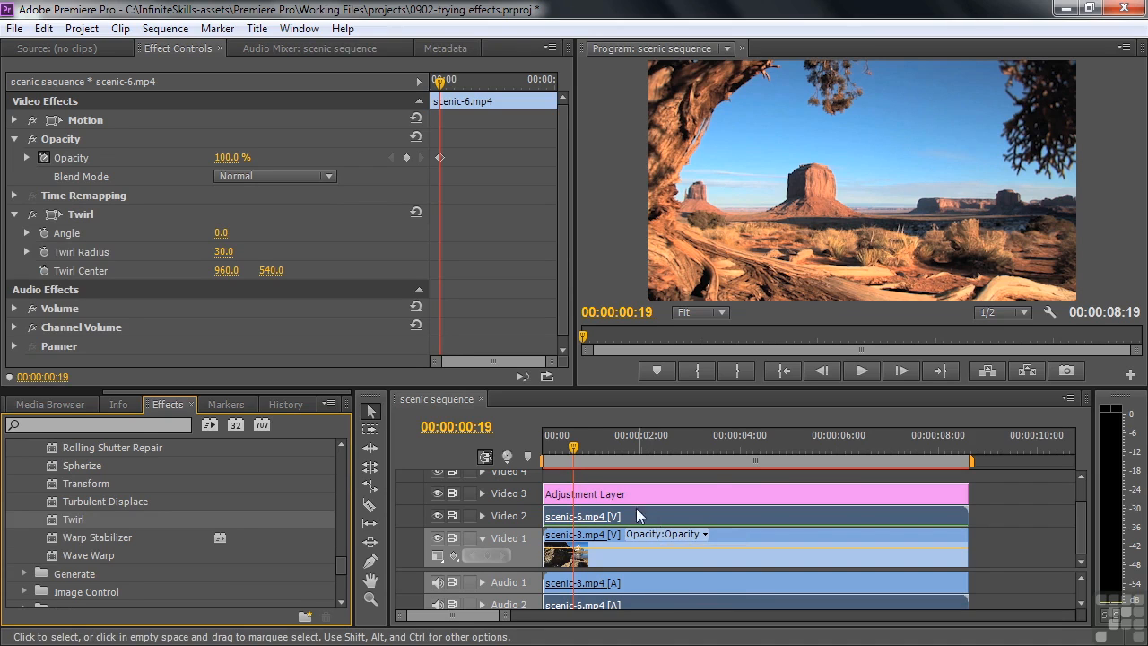
{"action": "left_click", "coordinate": [27, 232]}
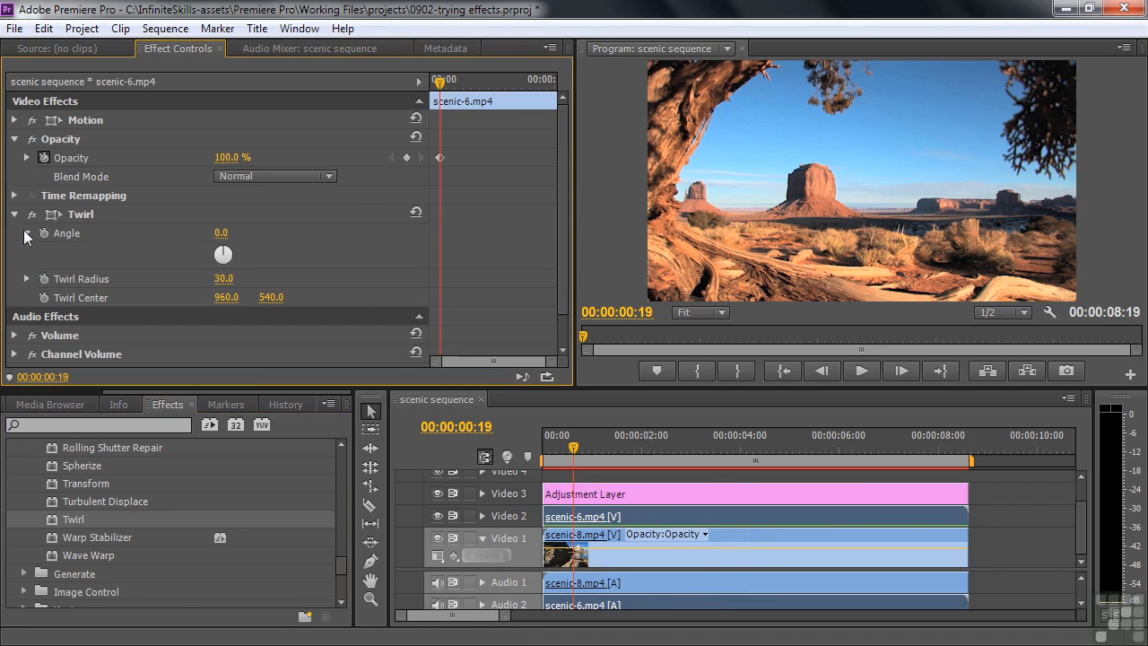
{"action": "left_click_drag", "start_coordinate": [228, 253], "coordinate": [595, 233]}
{"action": "left_click_drag", "start_coordinate": [219, 279], "coordinate": [263, 279]}
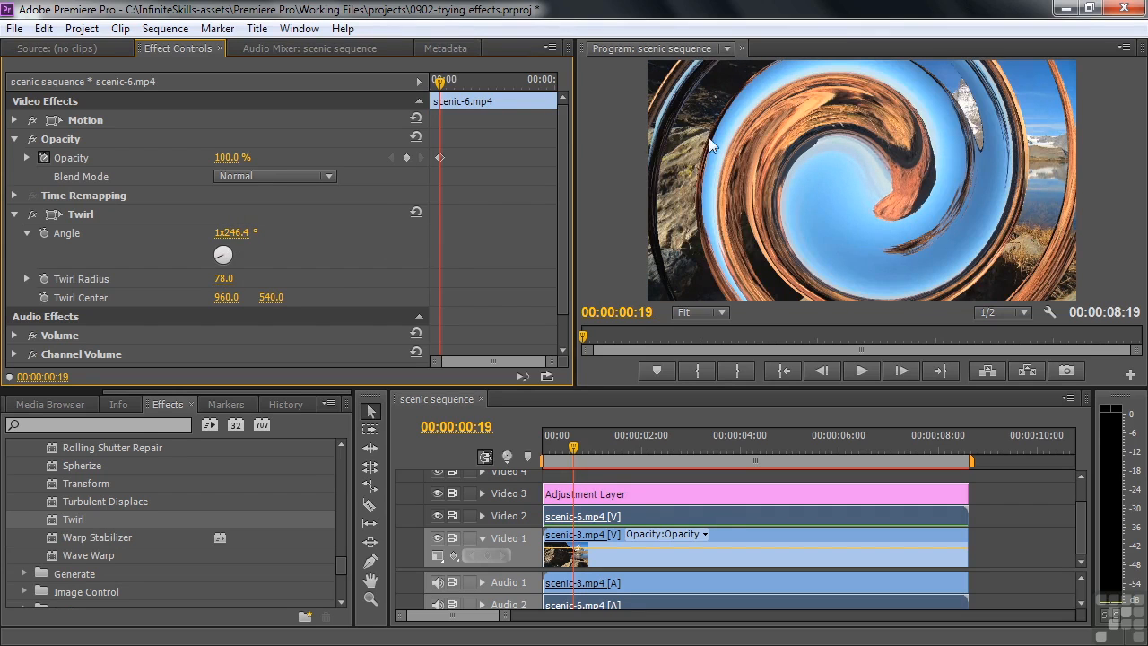
Remove the Twirl effect from scenic-6.mp4 and apply the Wave Warp effect to it instead.
{"action": "left_click", "coordinate": [82, 218]}
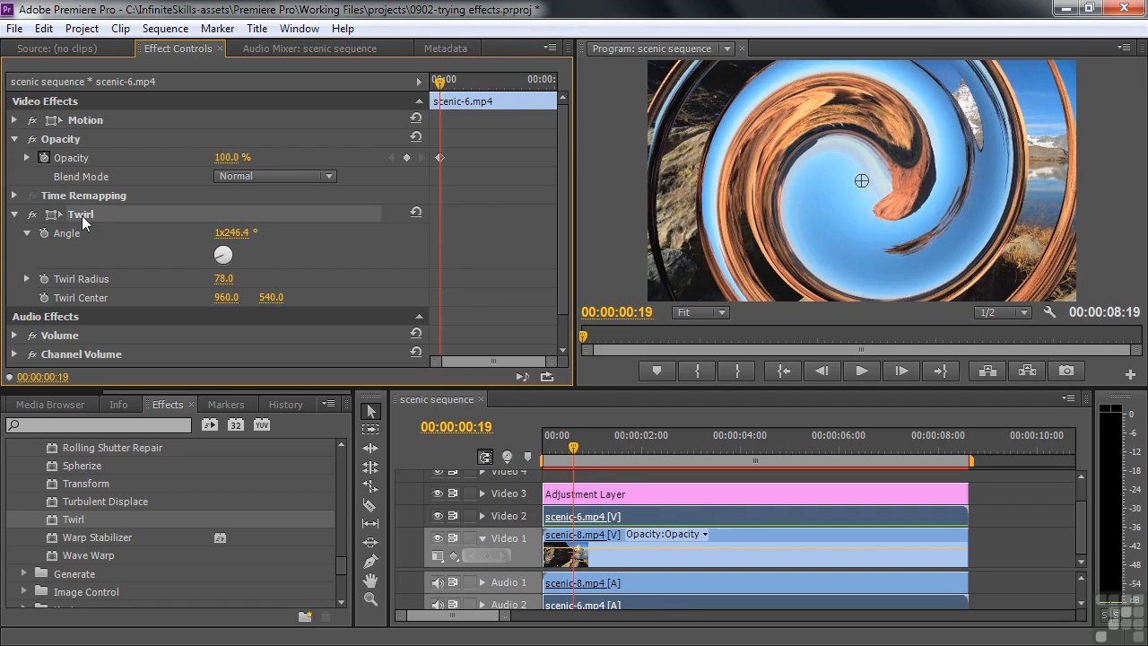
{"action": "key", "text": "Delete"}
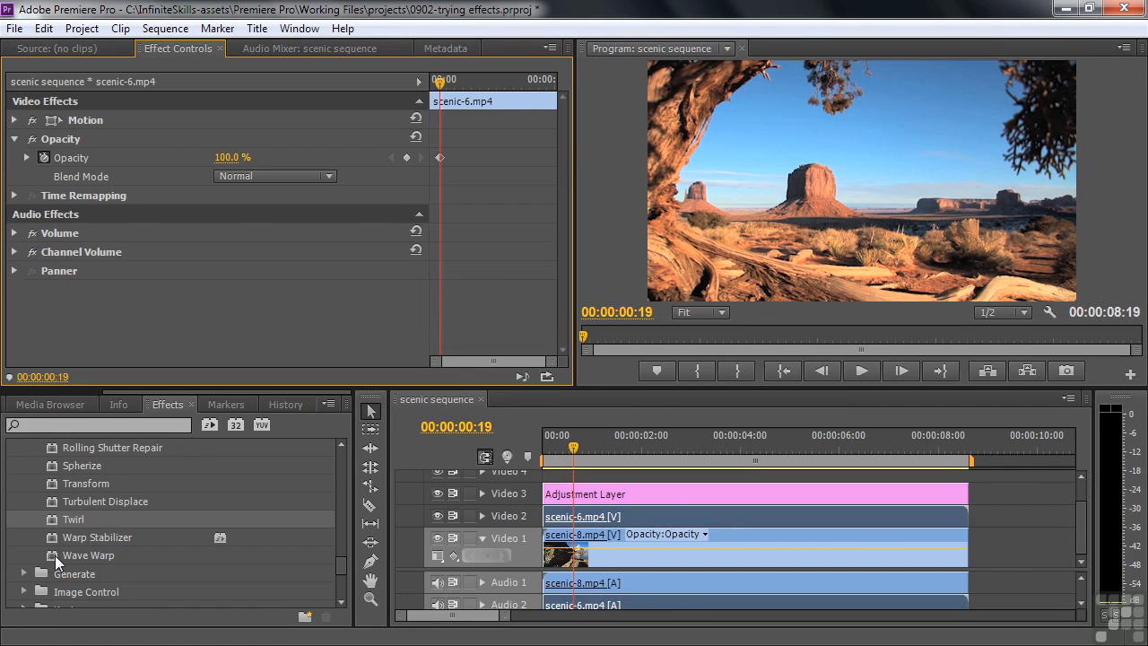
{"action": "left_click_drag", "start_coordinate": [54, 555], "coordinate": [188, 541]}
{"action": "left_click_drag", "start_coordinate": [629, 513], "coordinate": [628, 515]}
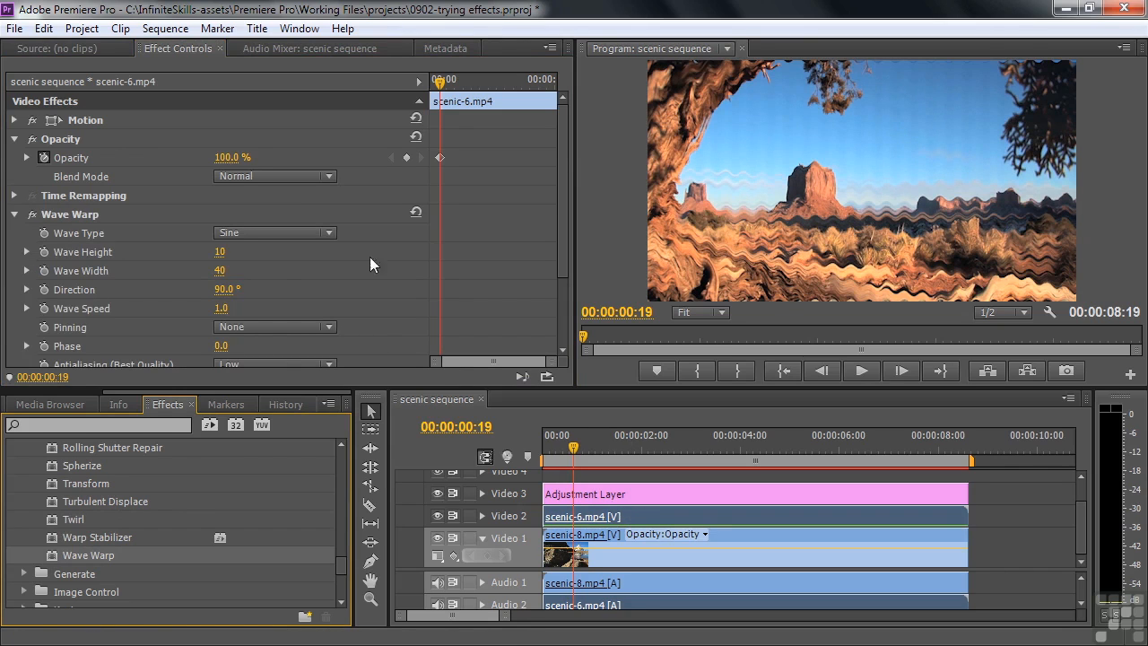
Set the Wave Warp's Wave Height to 50 and play the sequence briefly to preview the waves.
{"action": "left_click_drag", "start_coordinate": [217, 258], "coordinate": [253, 258]}
{"action": "key", "text": "space"}
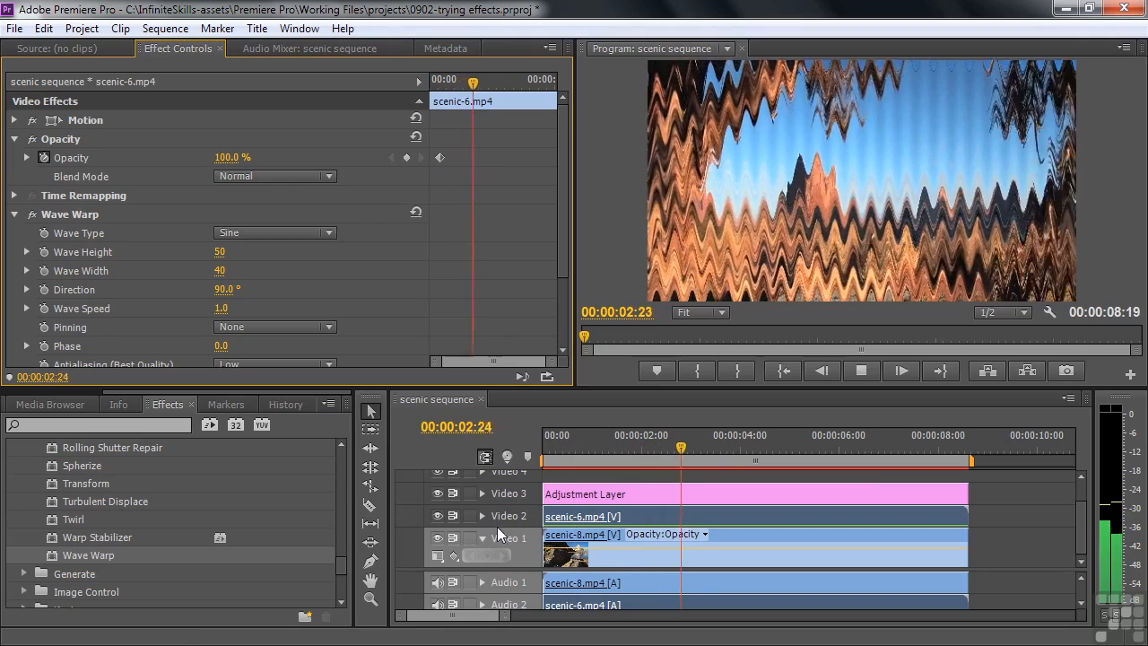
{"action": "key", "text": "space"}
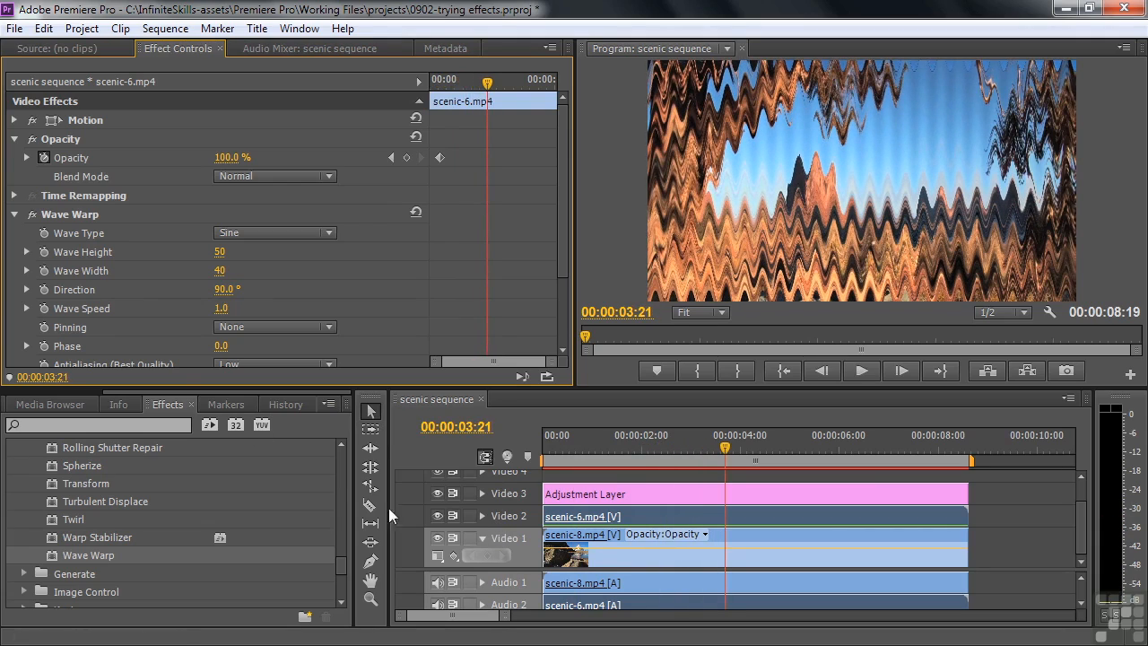
Remove the Wave Warp effect from scenic-6.mp4.
{"action": "left_click", "coordinate": [71, 213]}
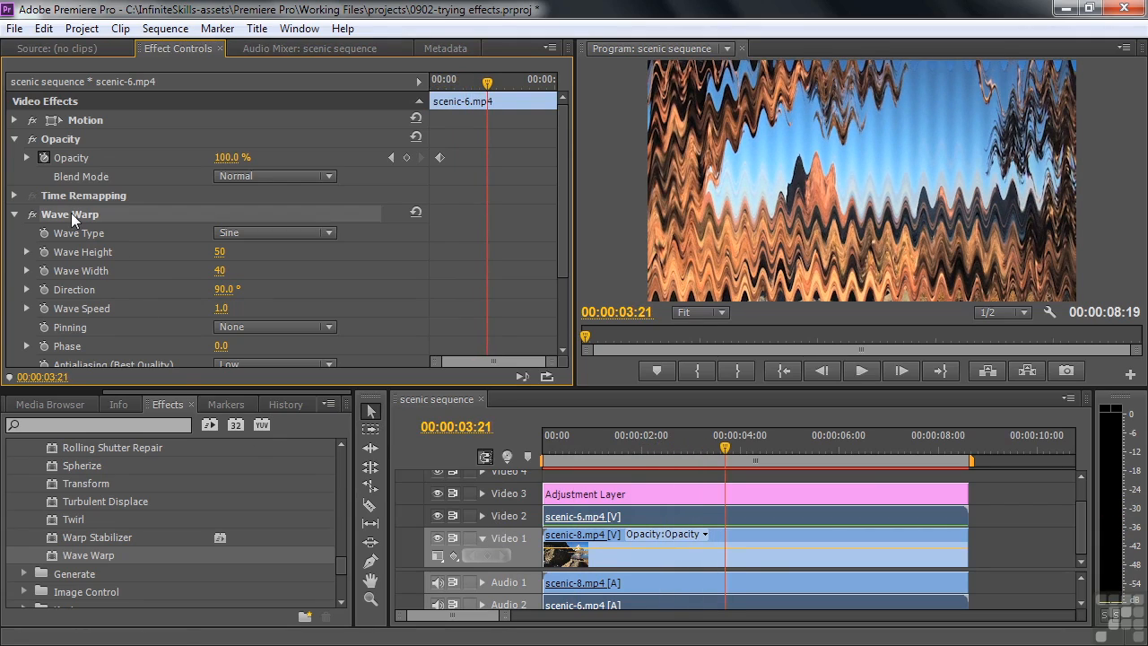
{"action": "key", "text": "Delete"}
Try the 4-Color Gradient effect from the Generate category on scenic-6.mp4 and undo it.
{"action": "left_click_drag", "start_coordinate": [338, 564], "coordinate": [343, 583]}
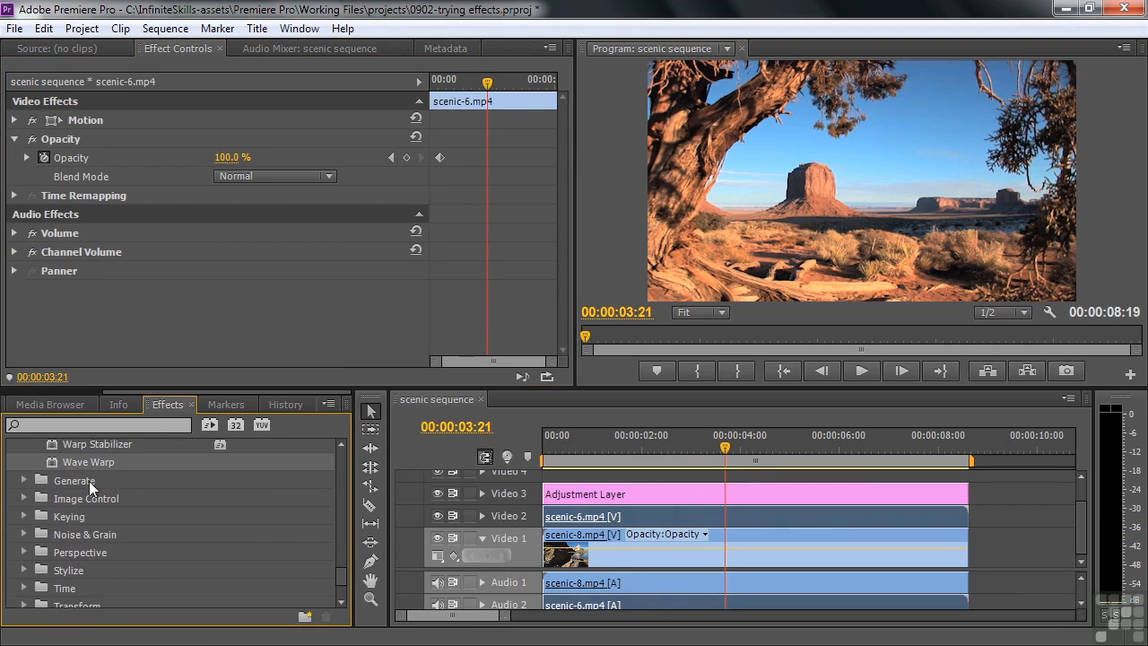
{"action": "left_click", "coordinate": [24, 481]}
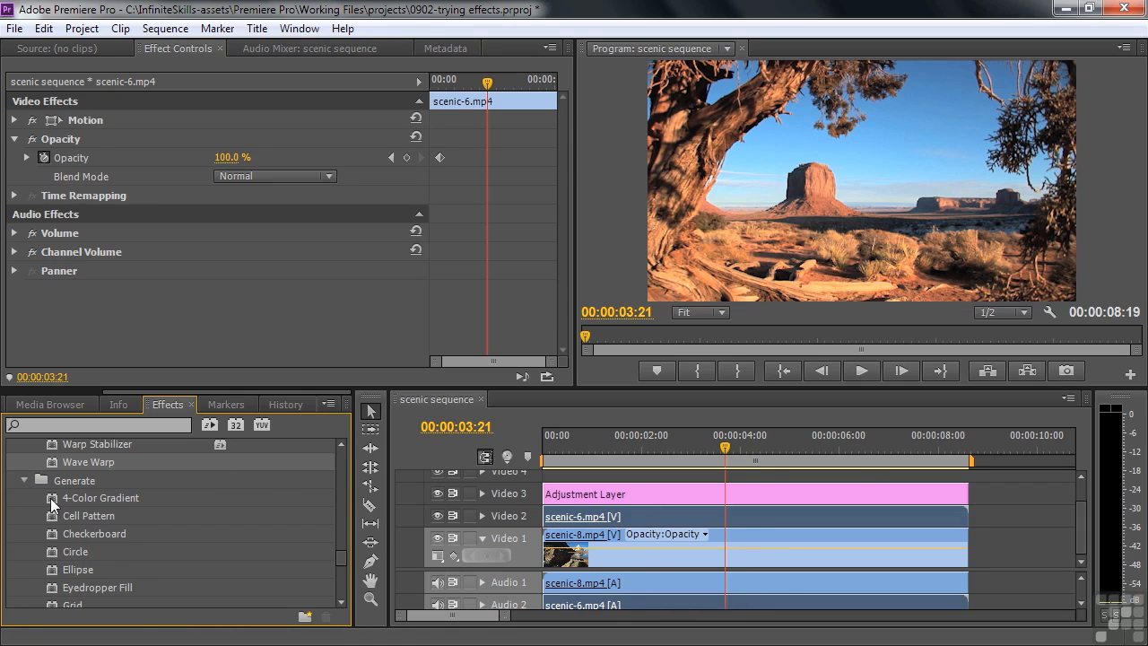
{"action": "left_click_drag", "start_coordinate": [50, 498], "coordinate": [676, 517]}
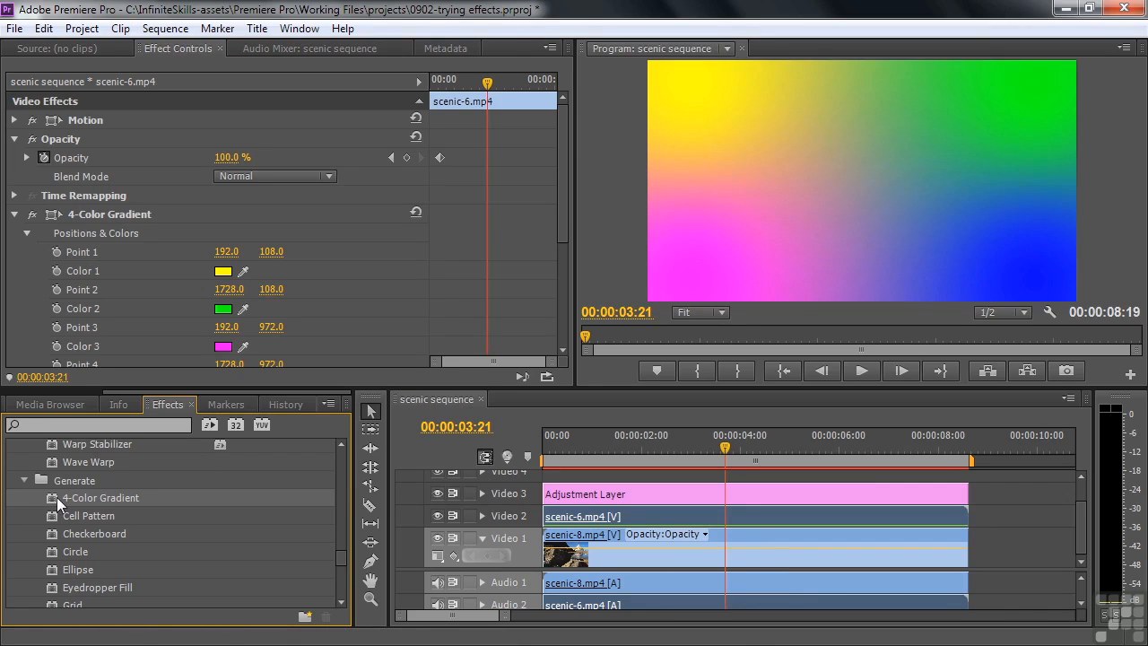
{"action": "key", "text": "ctrl+z"}
Apply 4-Color Gradient to the Adjustment Layer on Video 3 with the Multiply blending mode, and scrub back to 00:00:02:19.
{"action": "left_click_drag", "start_coordinate": [53, 494], "coordinate": [622, 496]}
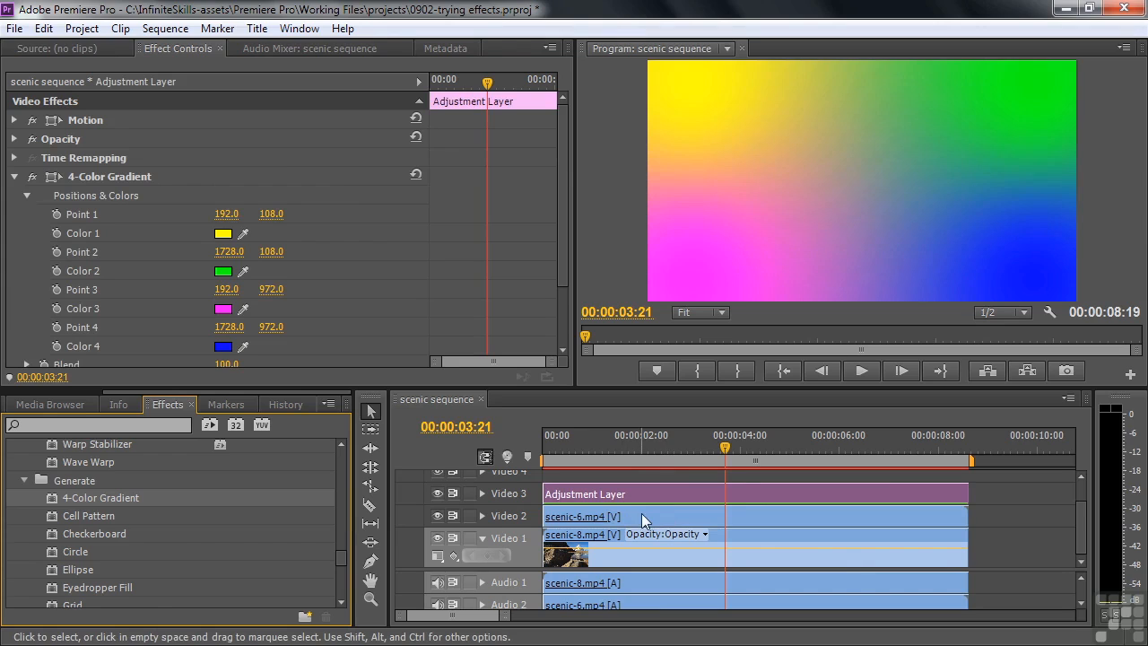
{"action": "left_click", "coordinate": [653, 497]}
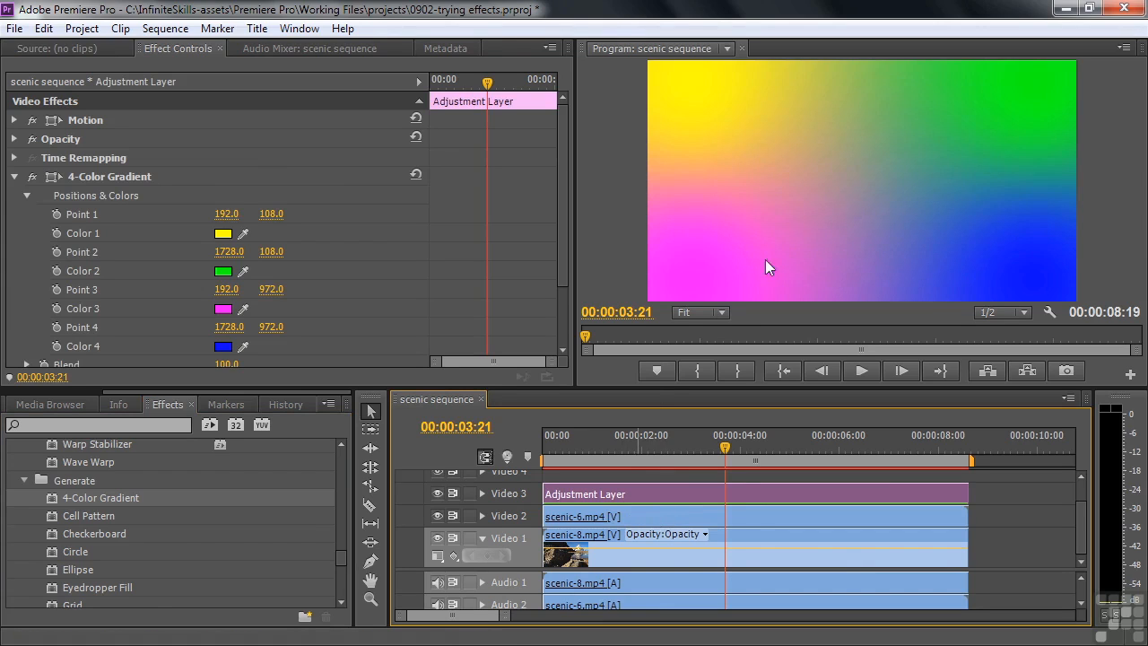
{"action": "left_click_drag", "start_coordinate": [560, 232], "coordinate": [561, 326]}
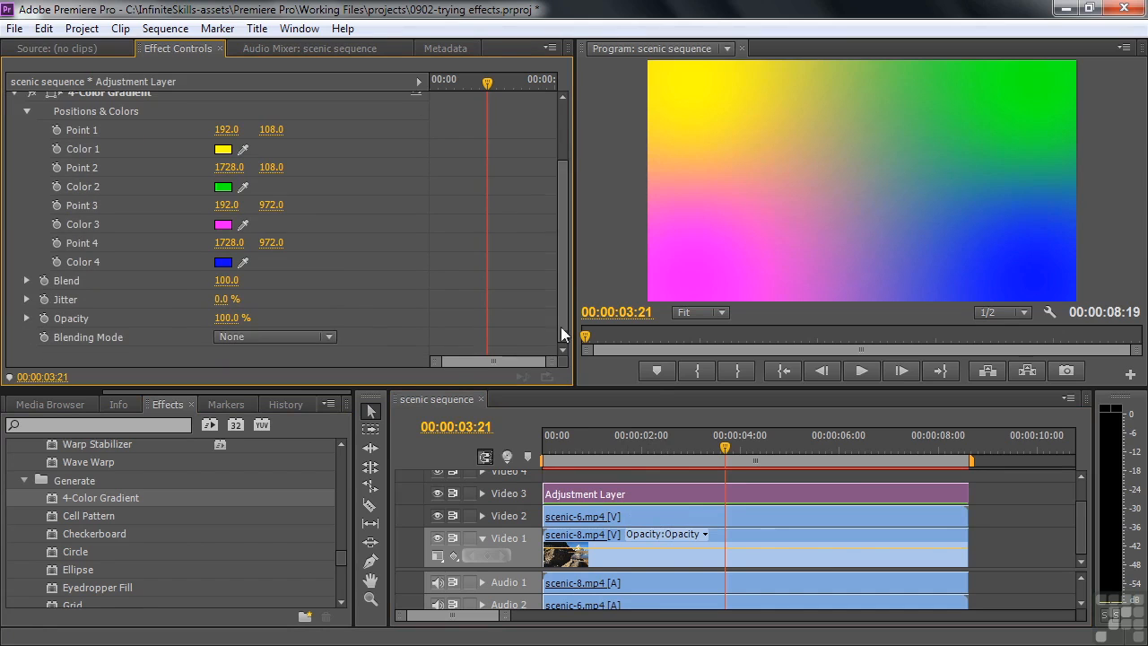
{"action": "left_click", "coordinate": [327, 336]}
{"action": "left_click", "coordinate": [391, 335]}
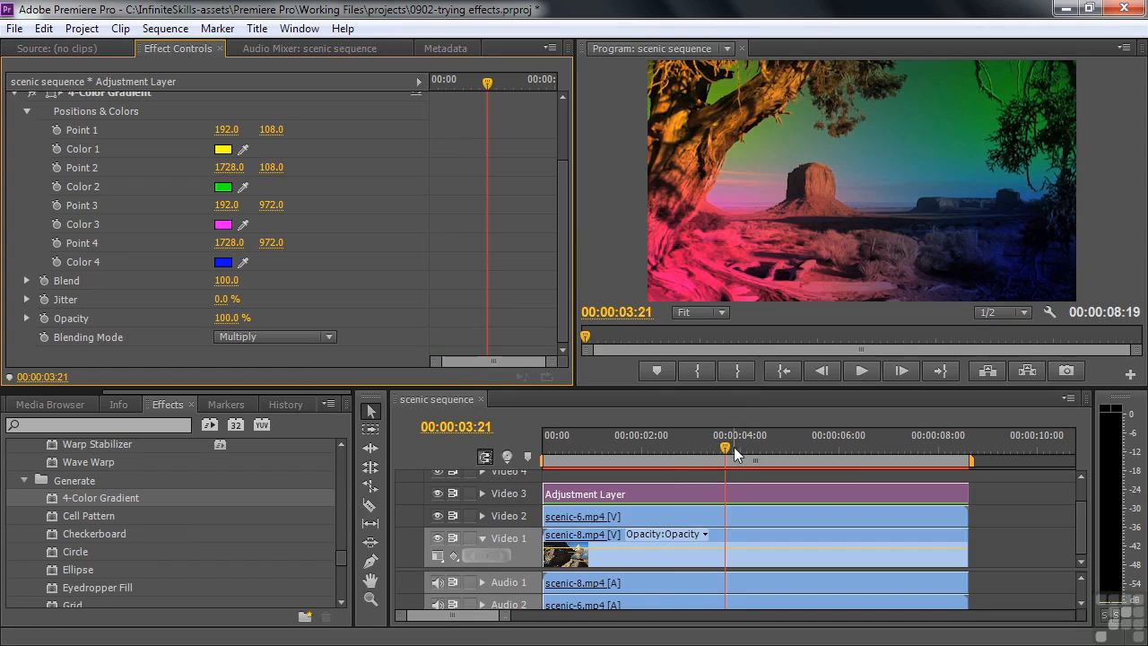
{"action": "left_click_drag", "start_coordinate": [734, 447], "coordinate": [674, 454]}
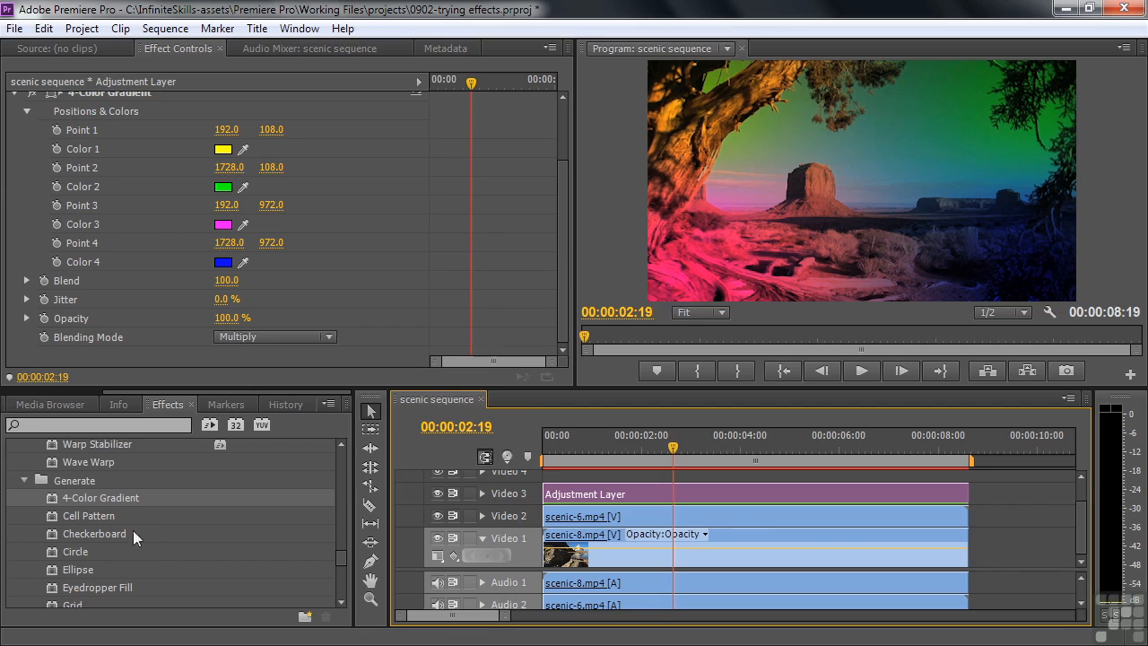
Replace the 4-Color Gradient on the Adjustment Layer with the Cell Pattern effect and set its pattern to Crystals.
{"action": "left_click_drag", "start_coordinate": [55, 515], "coordinate": [620, 493]}
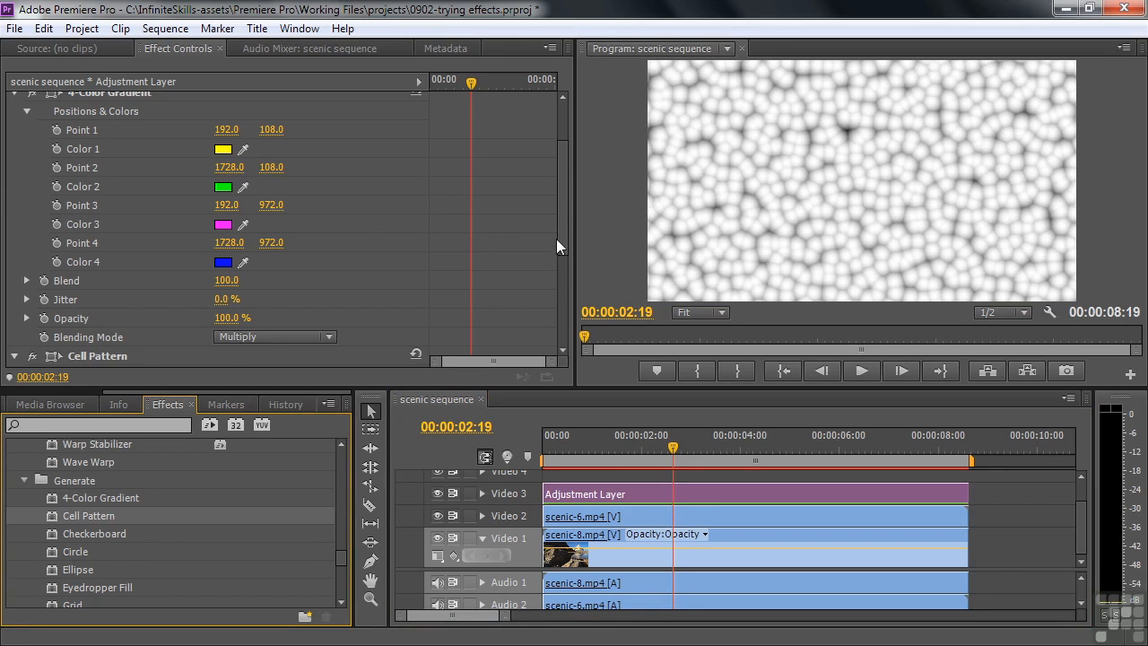
{"action": "scroll", "coordinate": [558, 233], "scroll_direction": "up", "scroll_amount": 3}
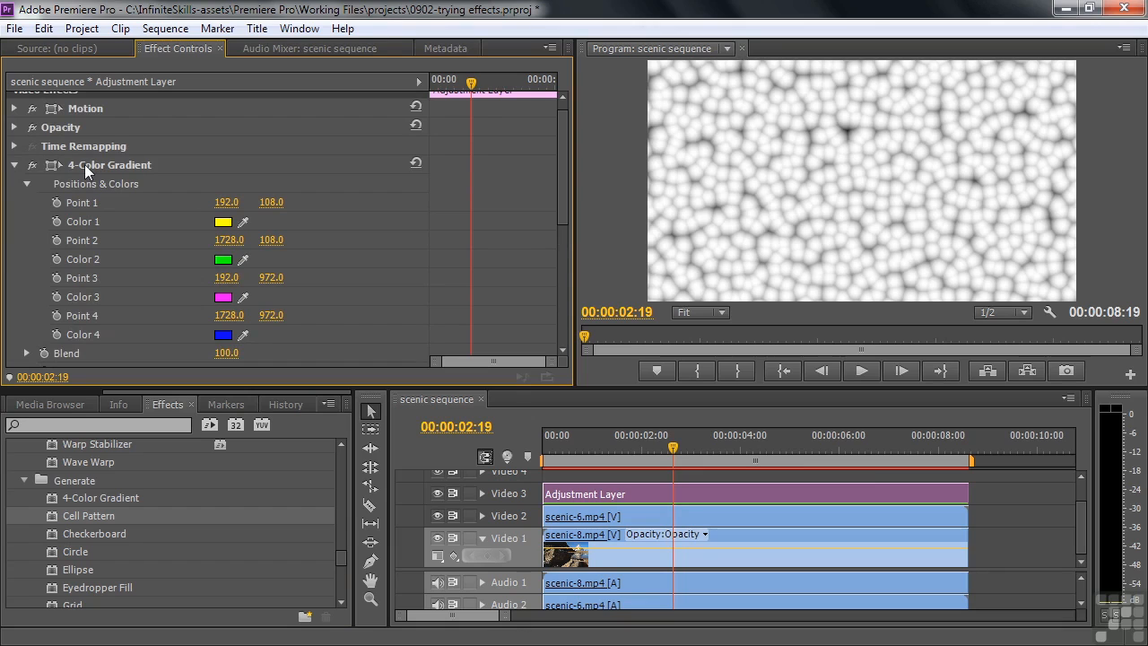
{"action": "left_click", "coordinate": [85, 164]}
{"action": "key", "text": "Delete"}
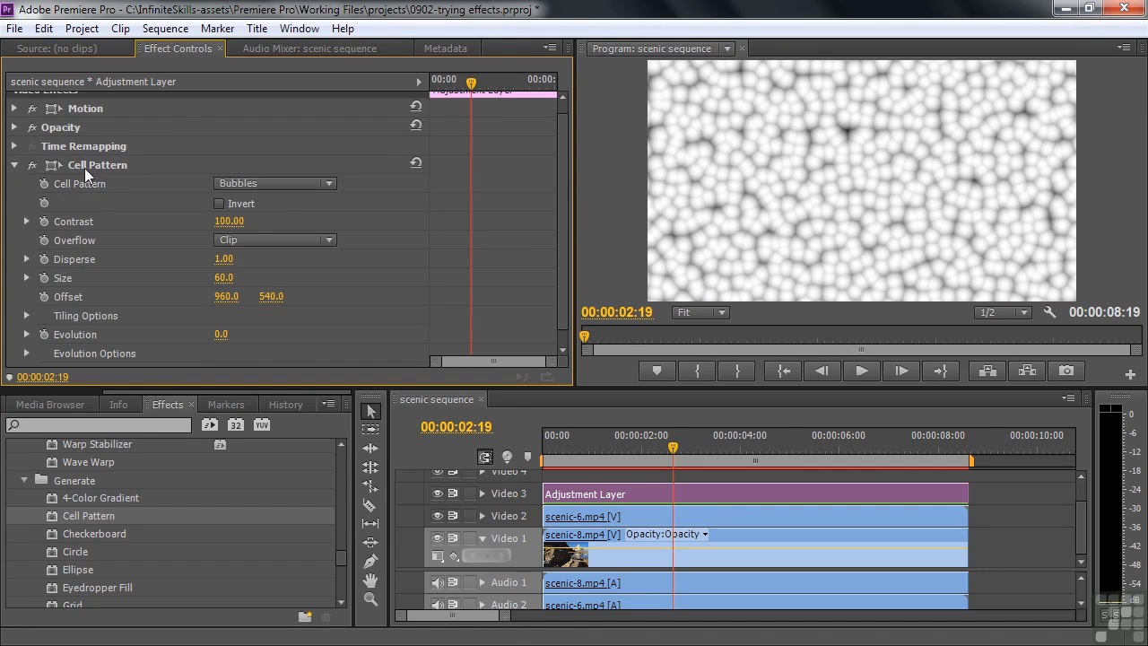
{"action": "left_click", "coordinate": [326, 184]}
{"action": "left_click", "coordinate": [308, 223]}
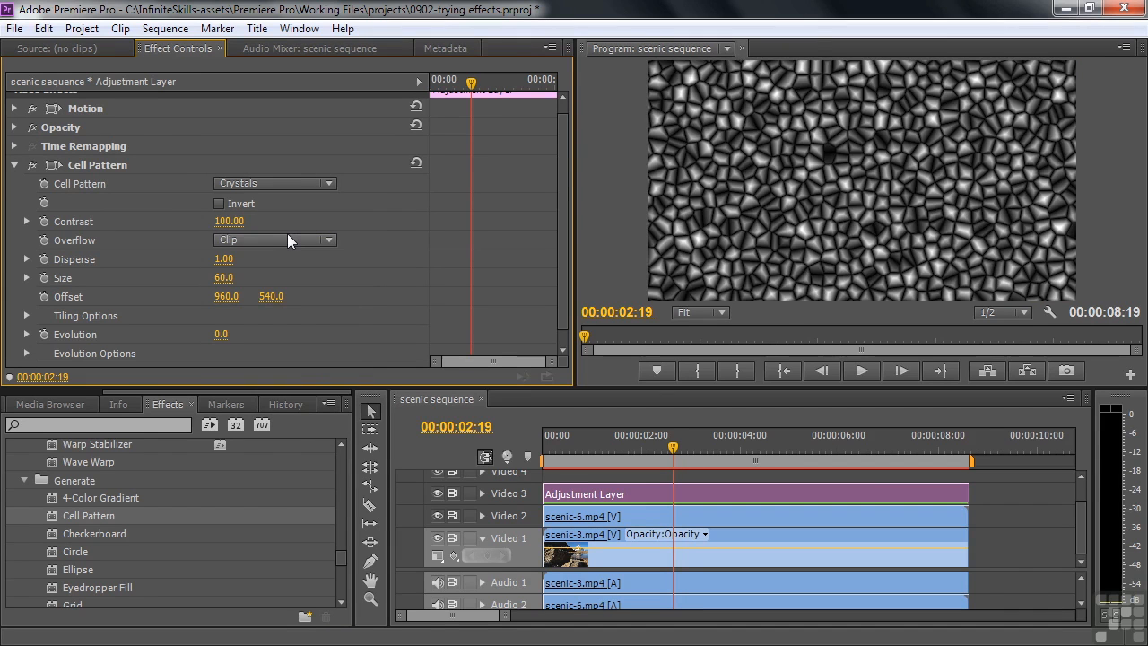
Remove Cell Pattern from the Adjustment Layer and apply the Lightning generate effect to it instead.
{"action": "left_click", "coordinate": [110, 166]}
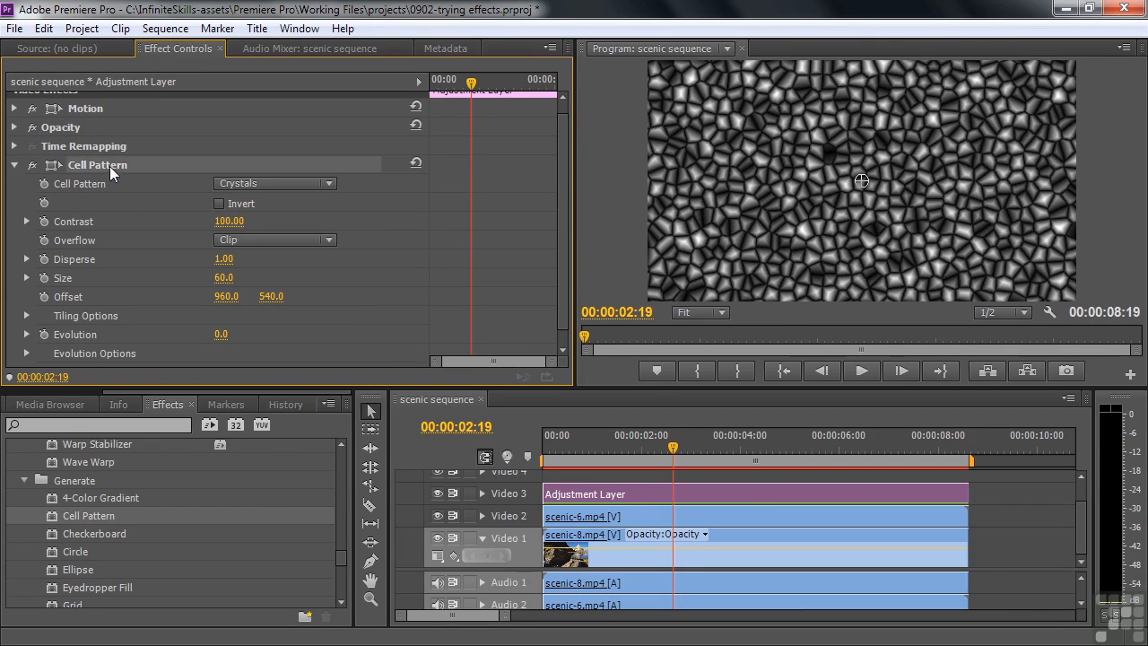
{"action": "key", "text": "Delete"}
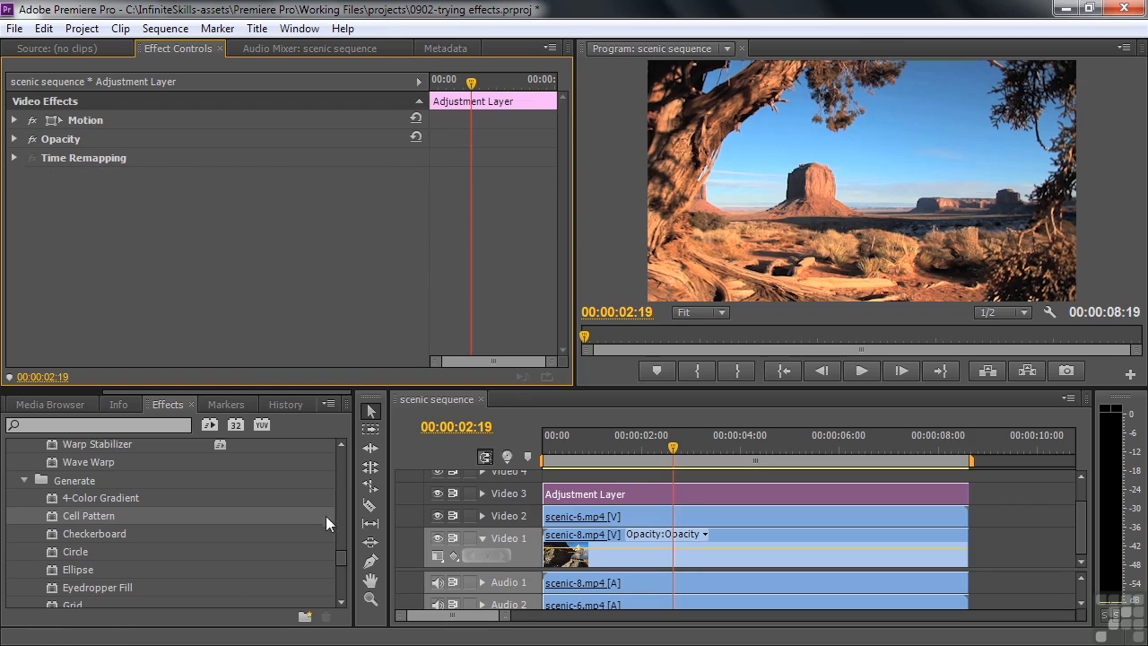
{"action": "scroll", "coordinate": [342, 563], "scroll_direction": "down", "scroll_amount": 4}
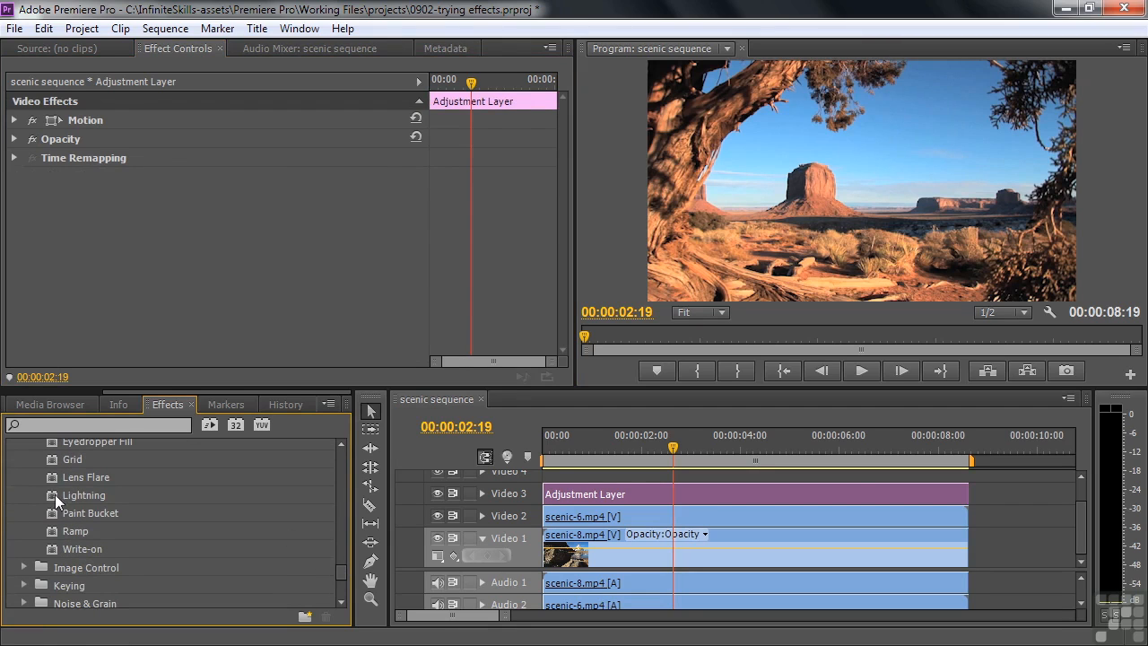
{"action": "left_click", "coordinate": [55, 494]}
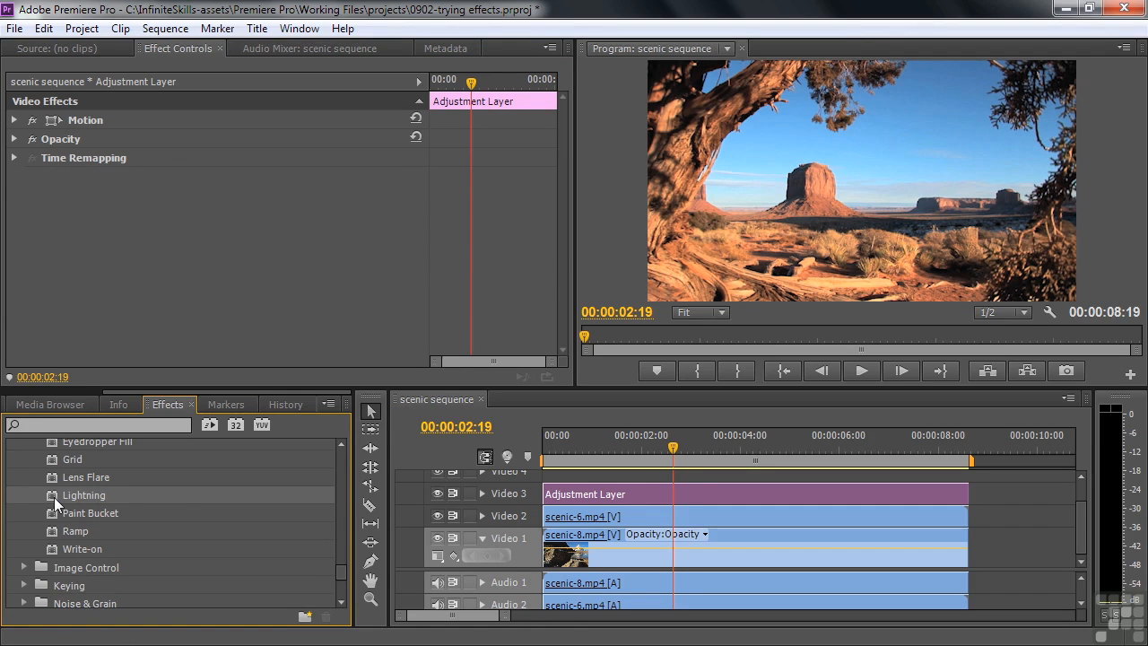
{"action": "left_click_drag", "start_coordinate": [53, 493], "coordinate": [667, 492]}
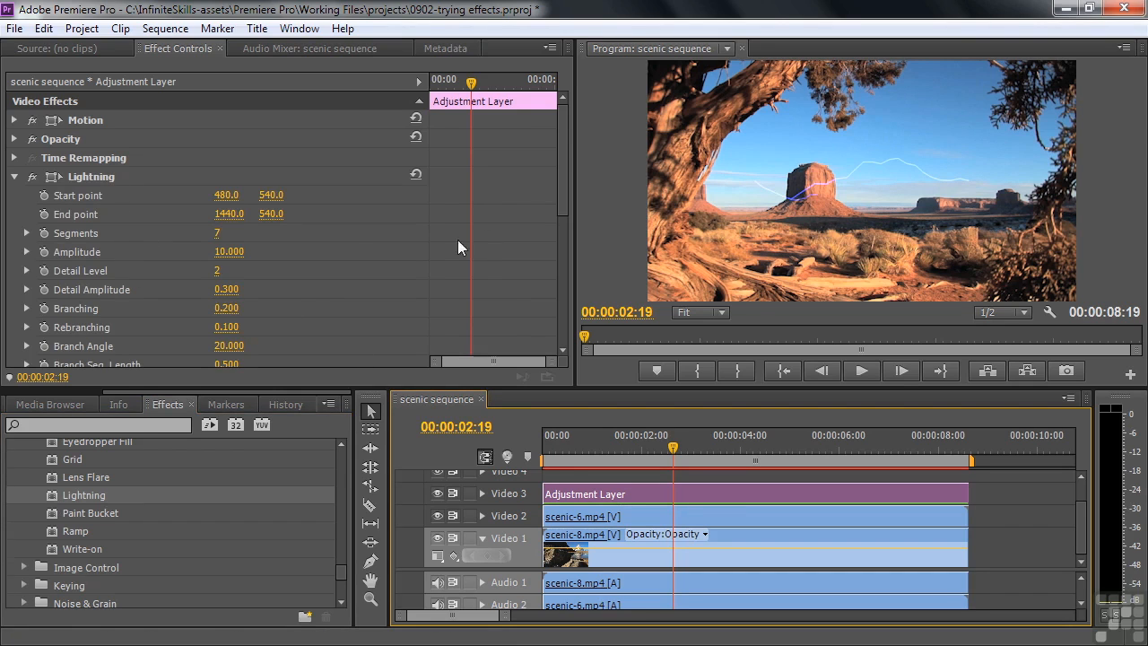
Review the Lightning settings and play the sequence from 00:00:02:05 to preview the animated bolt.
{"action": "left_click_drag", "start_coordinate": [560, 195], "coordinate": [562, 226]}
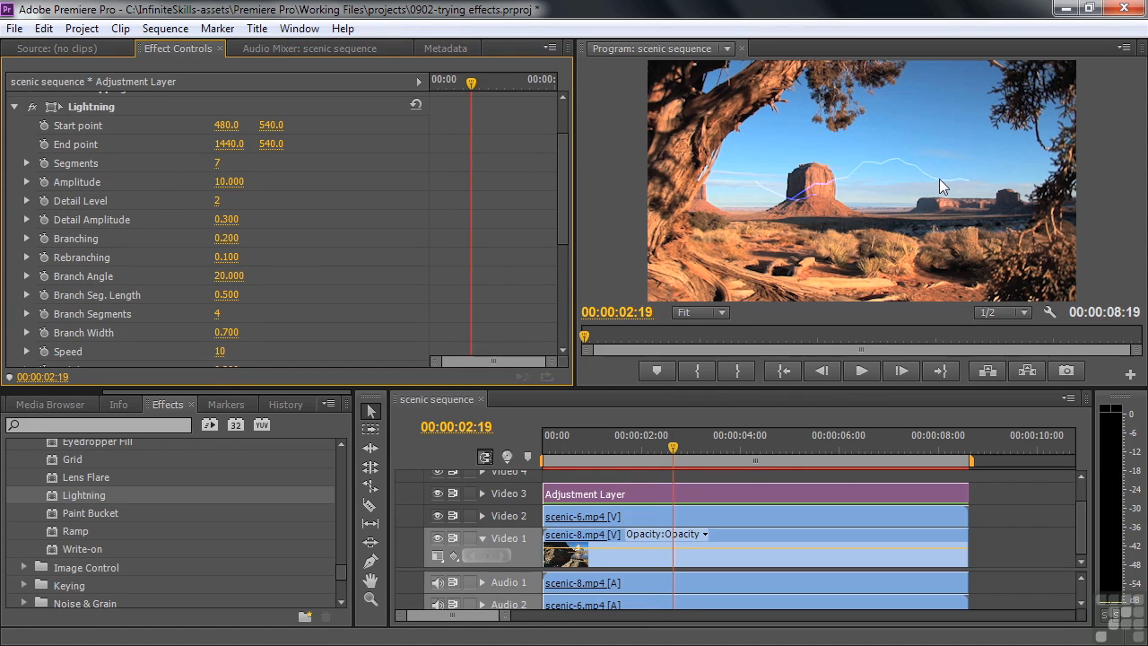
{"action": "left_click_drag", "start_coordinate": [674, 440], "coordinate": [647, 457]}
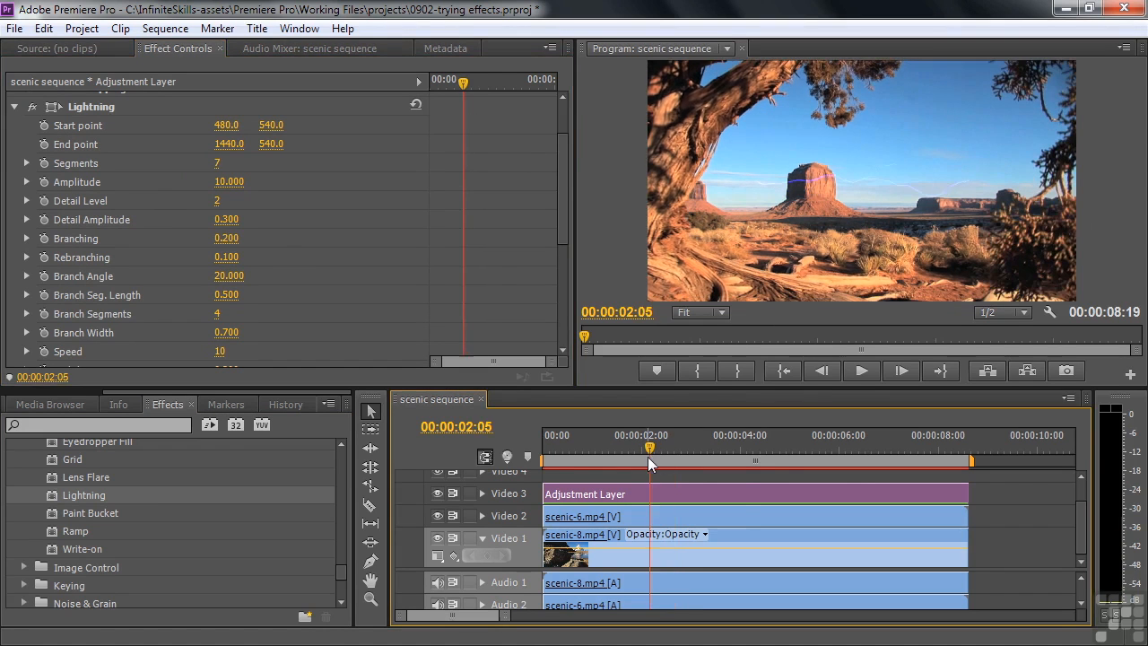
{"action": "key", "text": "space"}
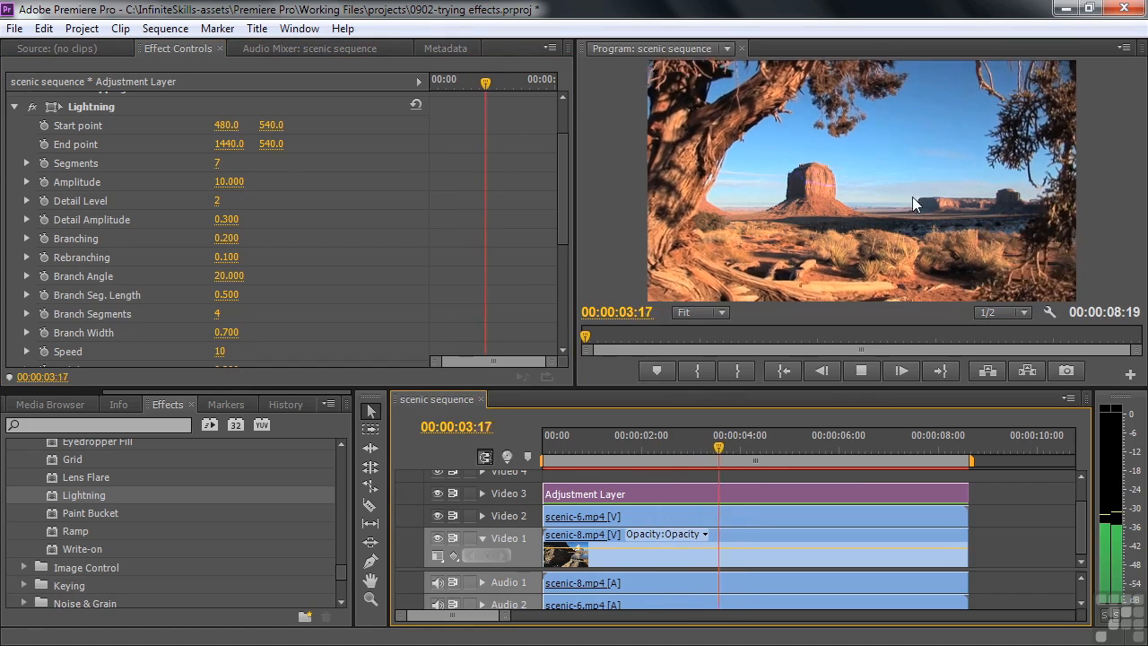
{"action": "key", "text": "space"}
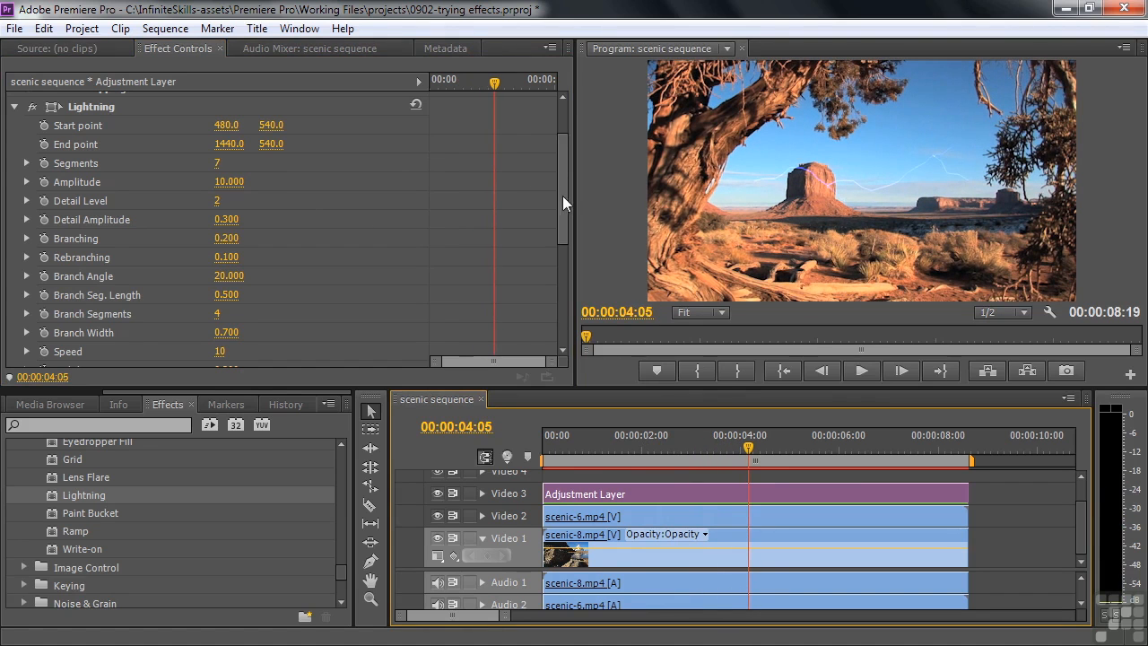
{"action": "mouse_move", "coordinate": [560, 208]}
{"action": "left_mouse_down"}
{"action": "mouse_move", "coordinate": [572, 296]}
{"action": "mouse_move", "coordinate": [574, 198]}
{"action": "left_mouse_up"}
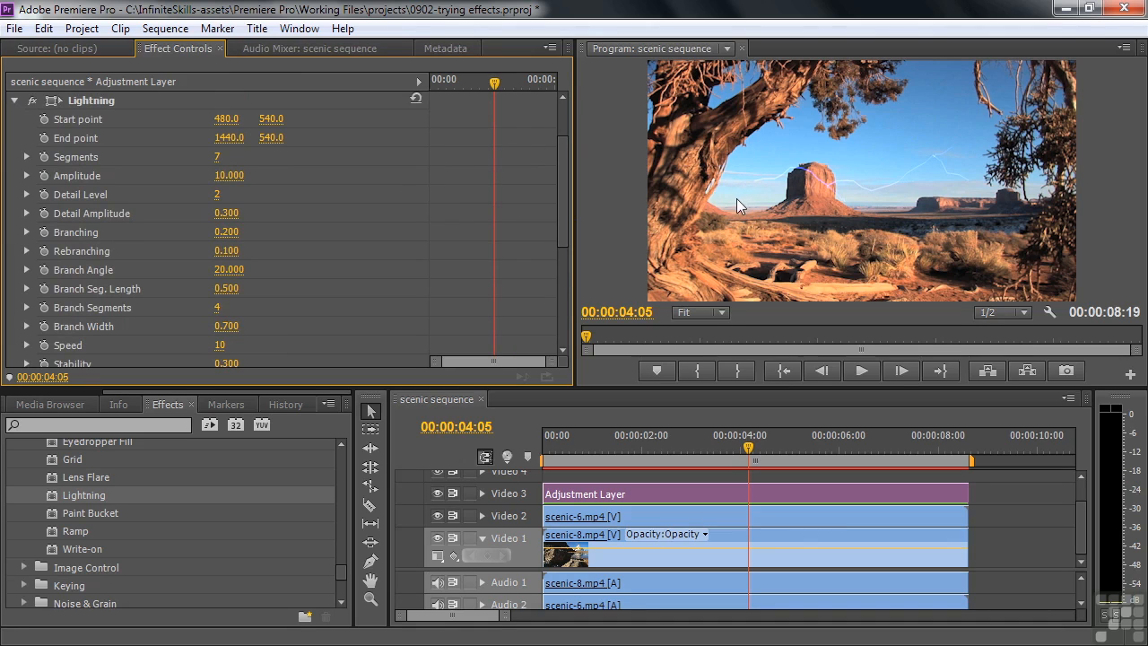
Remove the Lightning effect from the Adjustment Layer.
{"action": "left_click_drag", "start_coordinate": [561, 217], "coordinate": [564, 180]}
{"action": "left_click", "coordinate": [96, 178]}
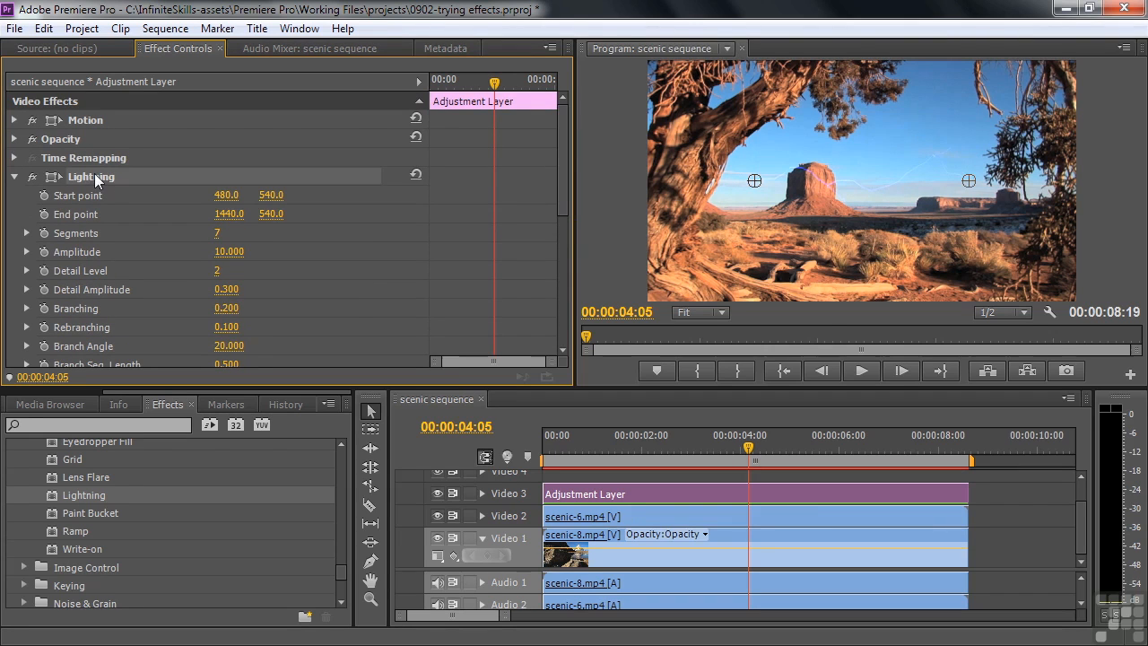
{"action": "key", "text": "Delete"}
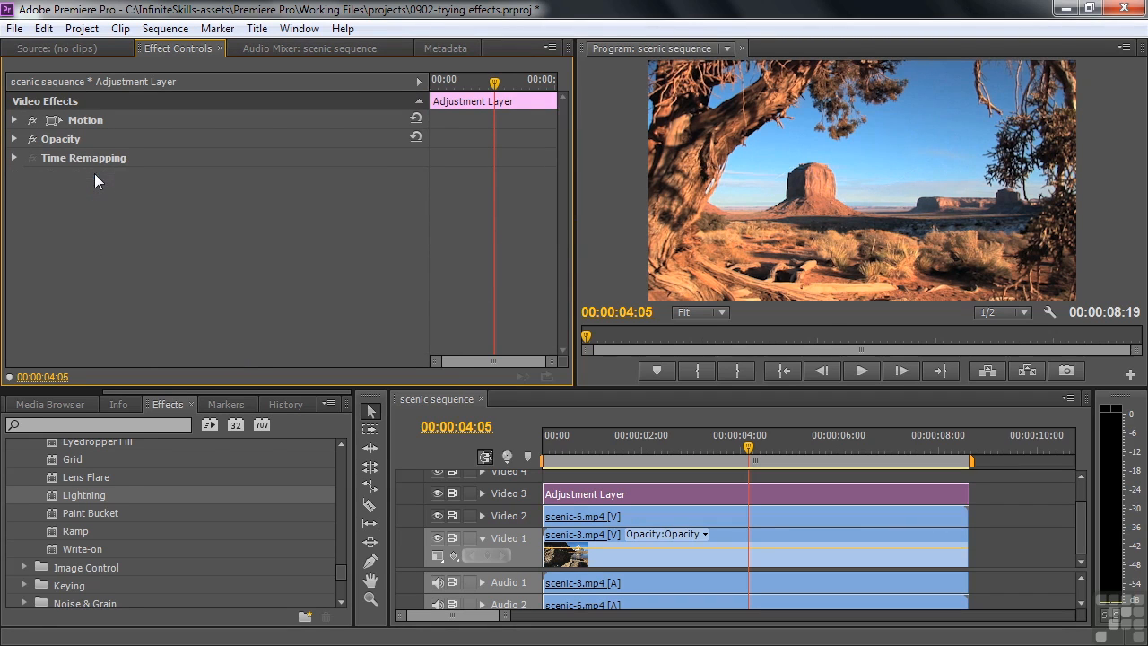
Apply the Ultra Key keying effect to scenic-6.mp4 and sample the blue sky as its key color.
{"action": "left_click", "coordinate": [33, 425]}
{"action": "left_click", "coordinate": [24, 448]}
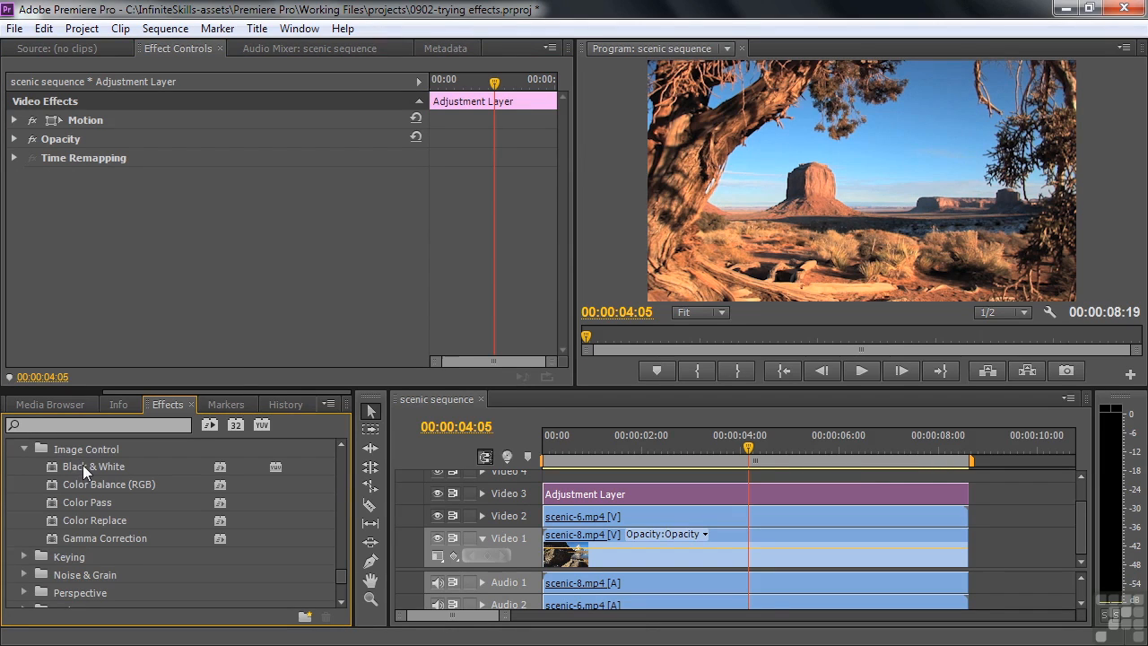
{"action": "left_click", "coordinate": [25, 448]}
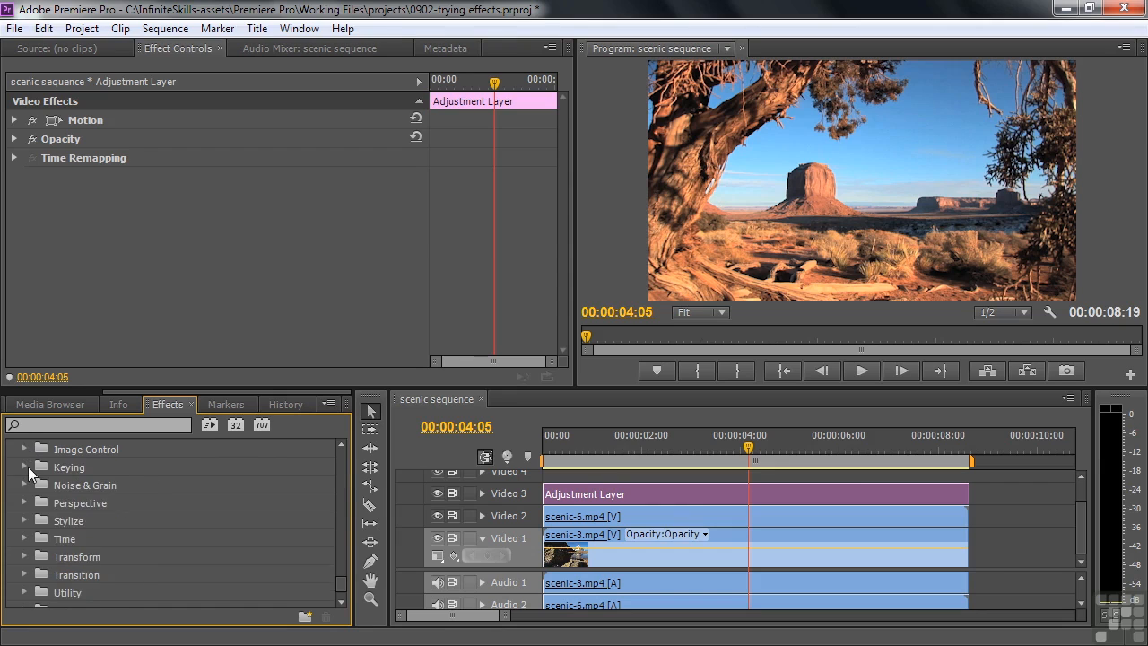
{"action": "left_click", "coordinate": [25, 467]}
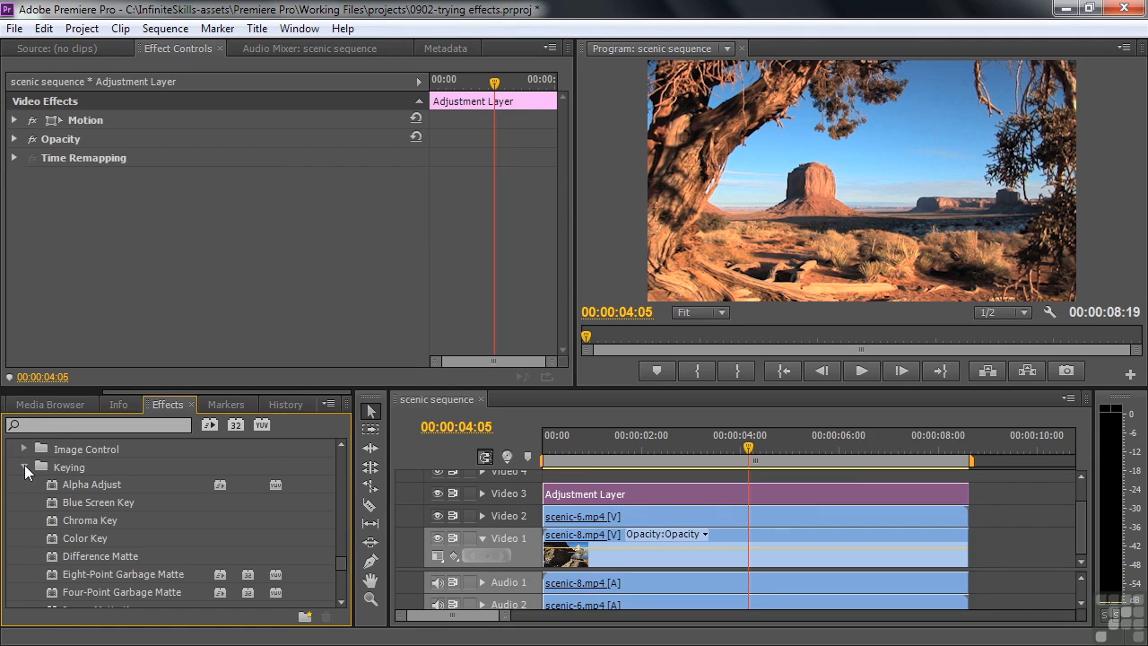
{"action": "left_click_drag", "start_coordinate": [343, 563], "coordinate": [342, 577]}
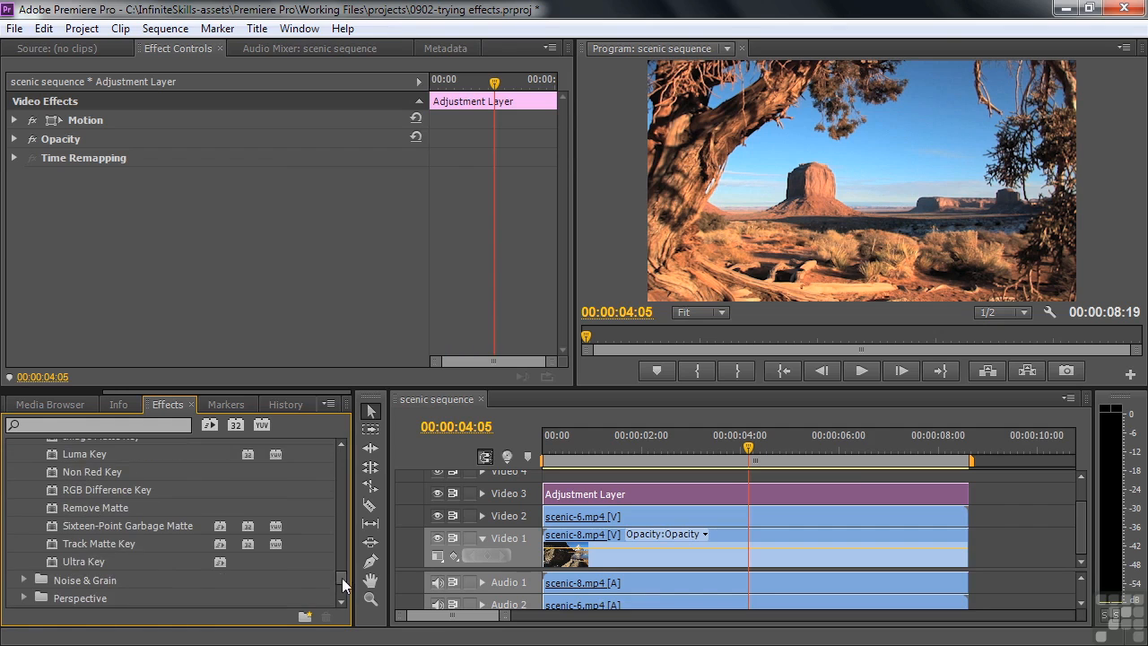
{"action": "left_click_drag", "start_coordinate": [61, 567], "coordinate": [639, 515]}
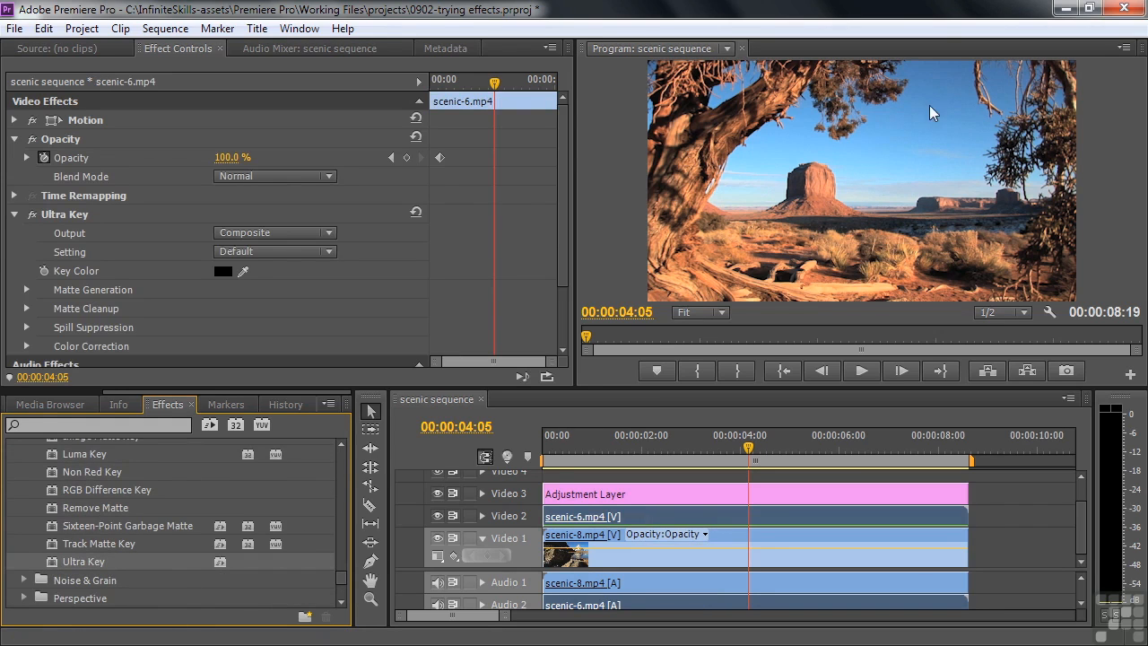
{"action": "left_click_drag", "start_coordinate": [241, 272], "coordinate": [931, 127]}
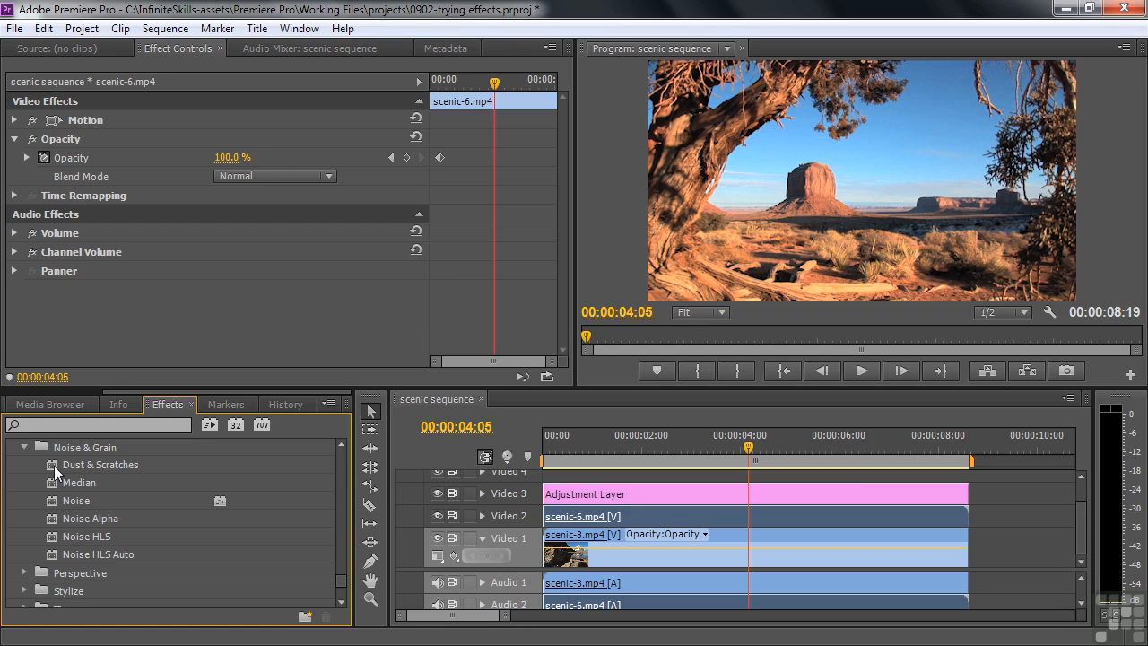
Try the Noise effect on scenic-6.mp4 with Amount of Noise at 100% and remove it again.
{"action": "left_click_drag", "start_coordinate": [47, 500], "coordinate": [648, 518]}
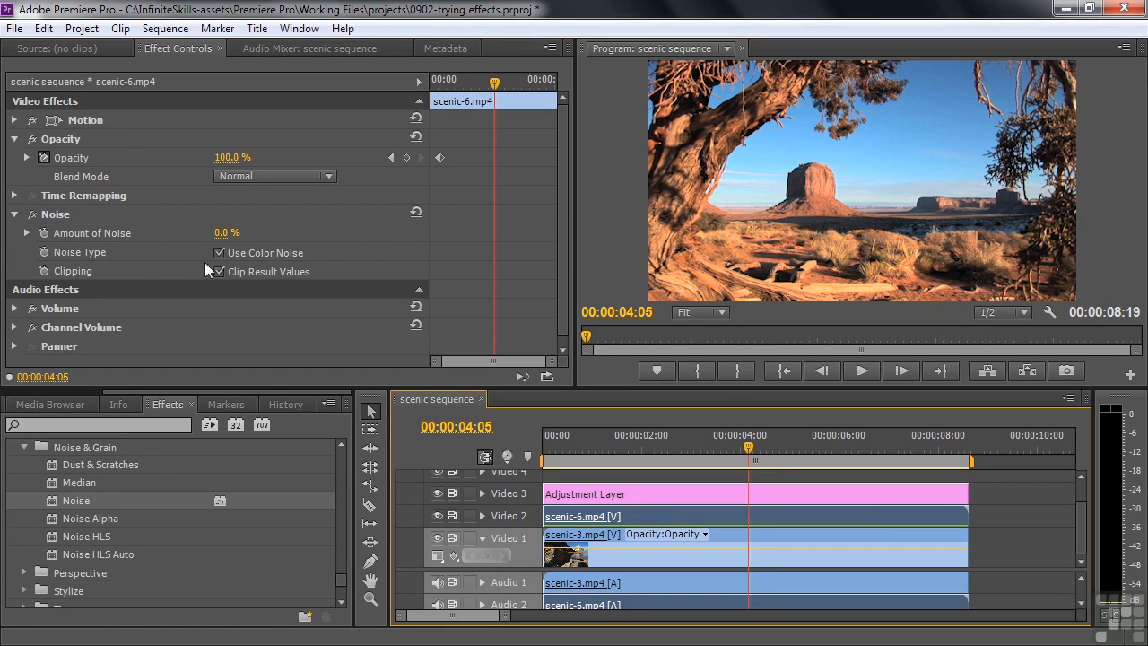
{"action": "left_click_drag", "start_coordinate": [217, 233], "coordinate": [307, 233]}
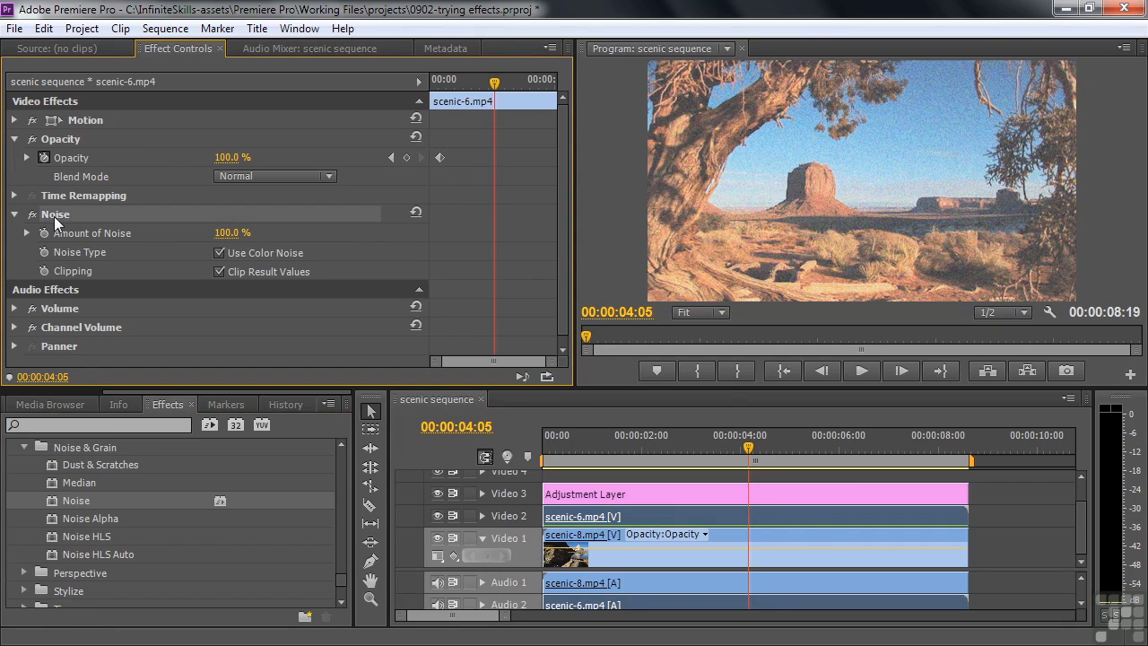
{"action": "key", "text": "Delete"}
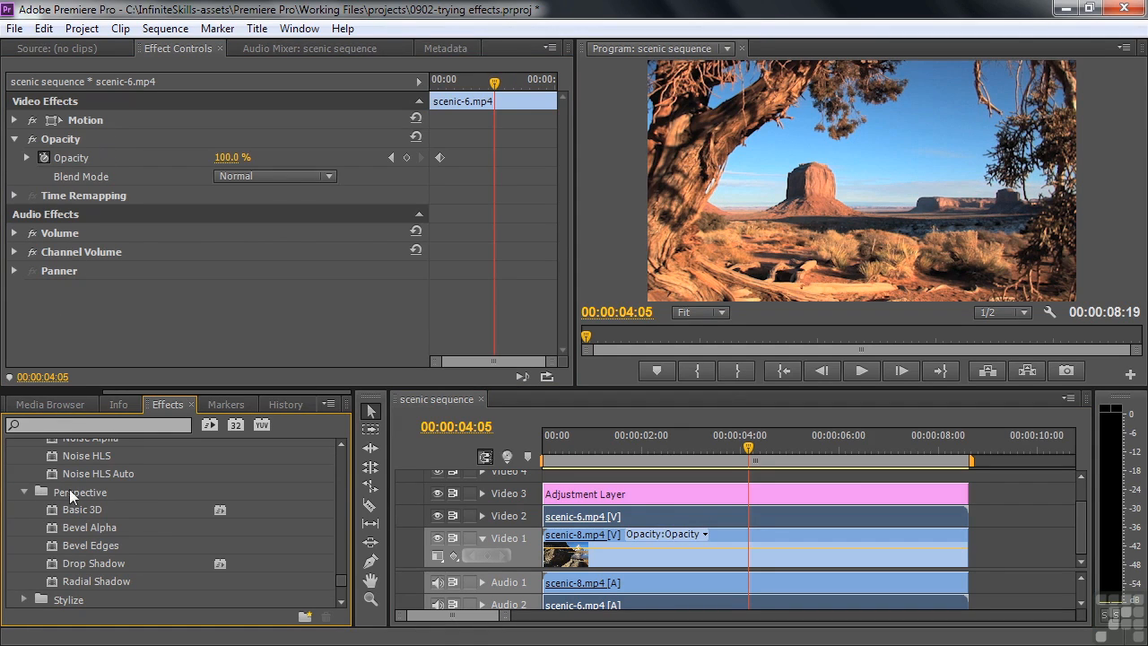
Try Basic 3D on scenic-6.mp4 with swivel 28°, tilt 6°, distance 33 and the specular highlight shown, and remove it again.
{"action": "left_click_drag", "start_coordinate": [54, 508], "coordinate": [671, 516]}
{"action": "left_click", "coordinate": [671, 515]}
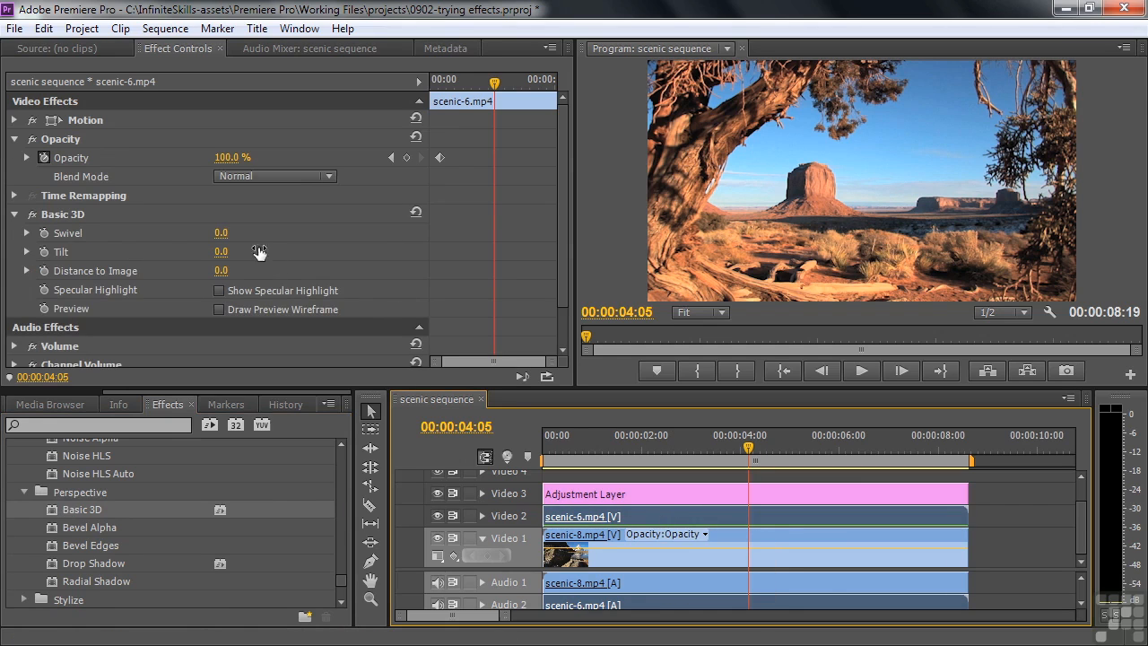
{"action": "left_click", "coordinate": [220, 234]}
{"action": "left_click_drag", "start_coordinate": [220, 233], "coordinate": [264, 233]}
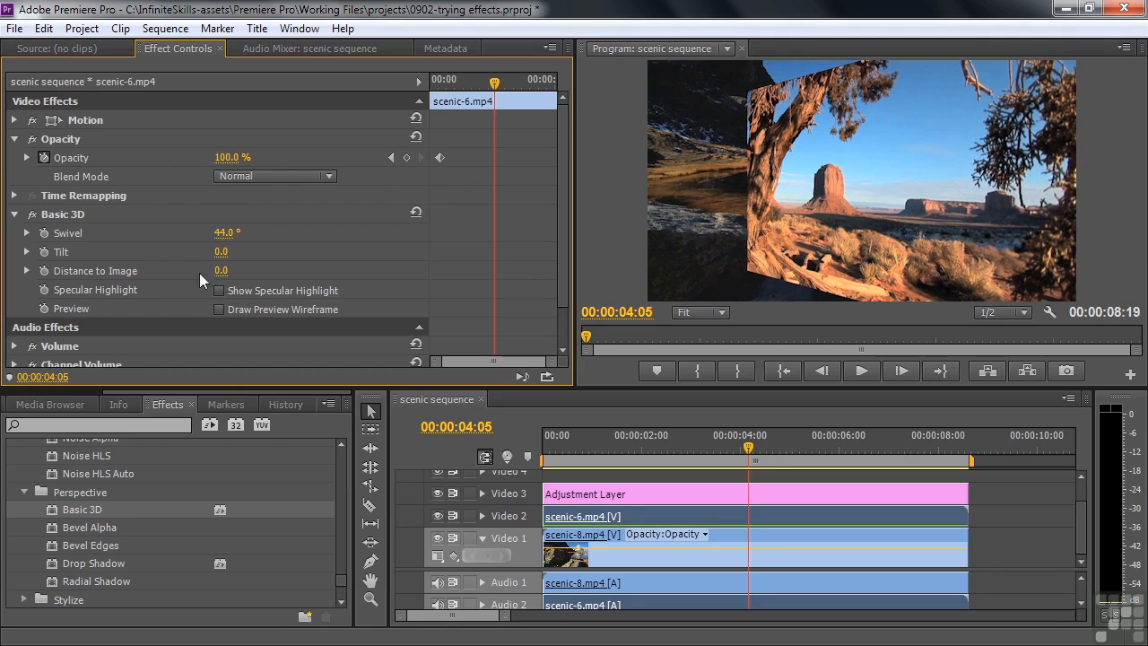
{"action": "left_click", "coordinate": [218, 291]}
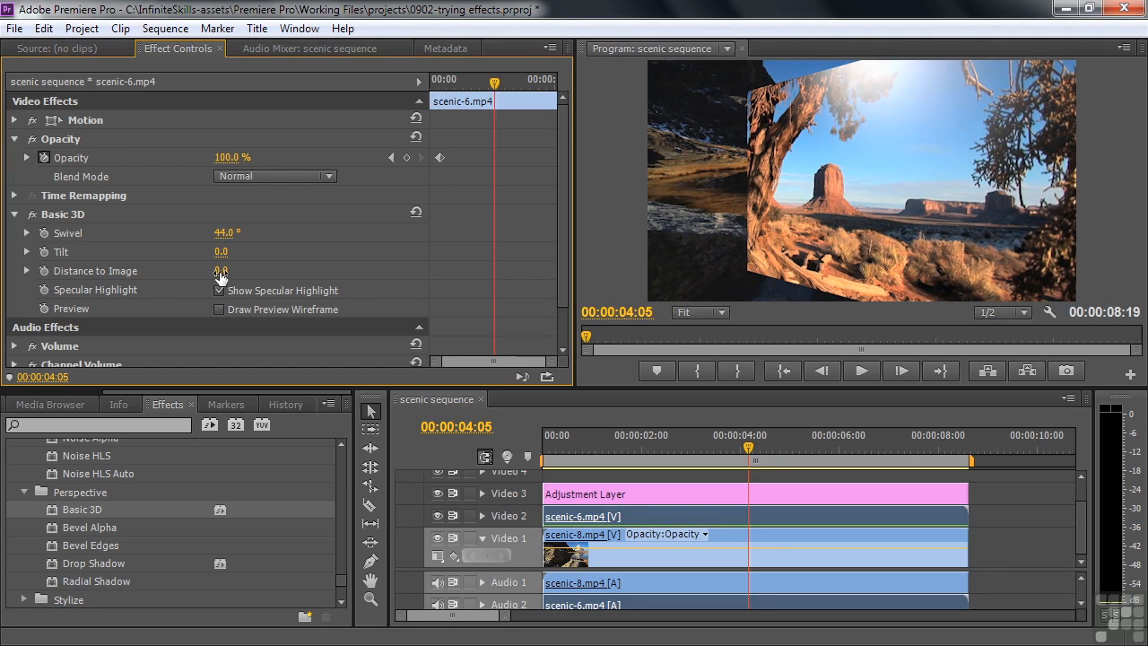
{"action": "left_click_drag", "start_coordinate": [224, 232], "coordinate": [251, 271]}
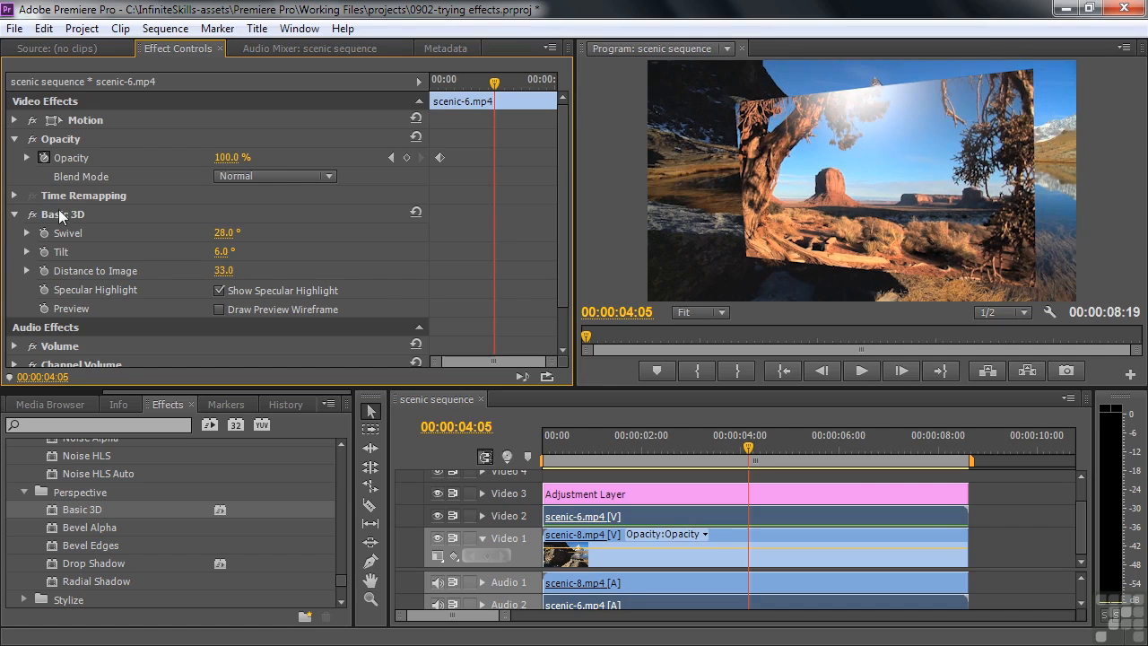
{"action": "left_click", "coordinate": [63, 215]}
{"action": "key", "text": "Delete"}
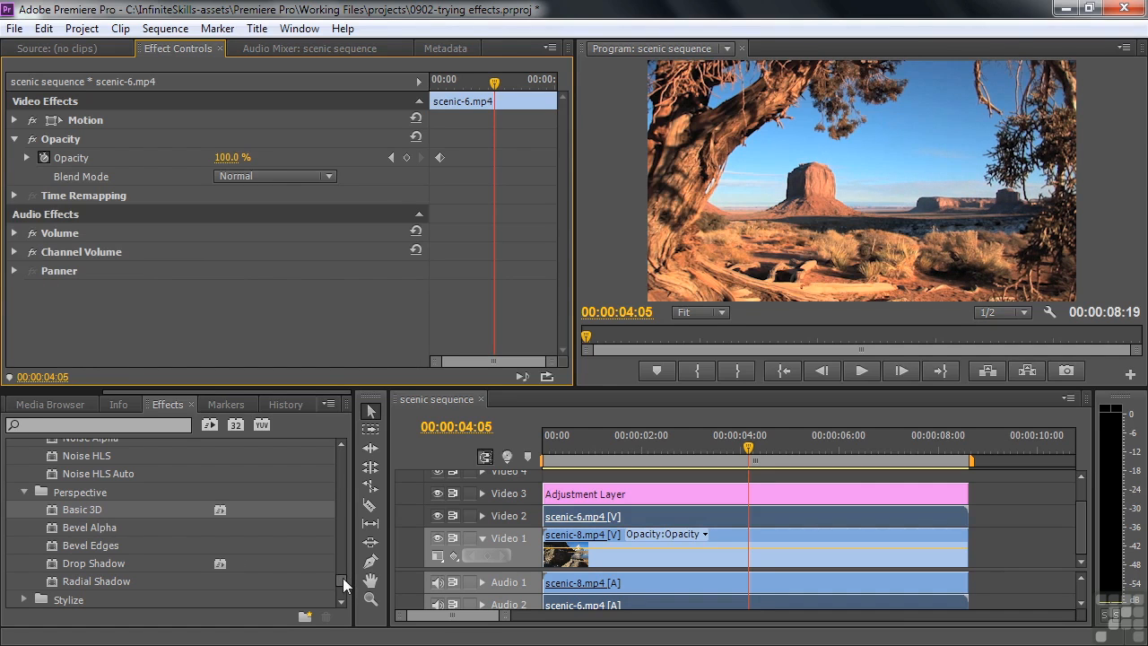
Apply the Emboss stylize effect to scenic-6.mp4 and increase its relief.
{"action": "scroll", "coordinate": [342, 589], "scroll_direction": "down", "scroll_amount": 3}
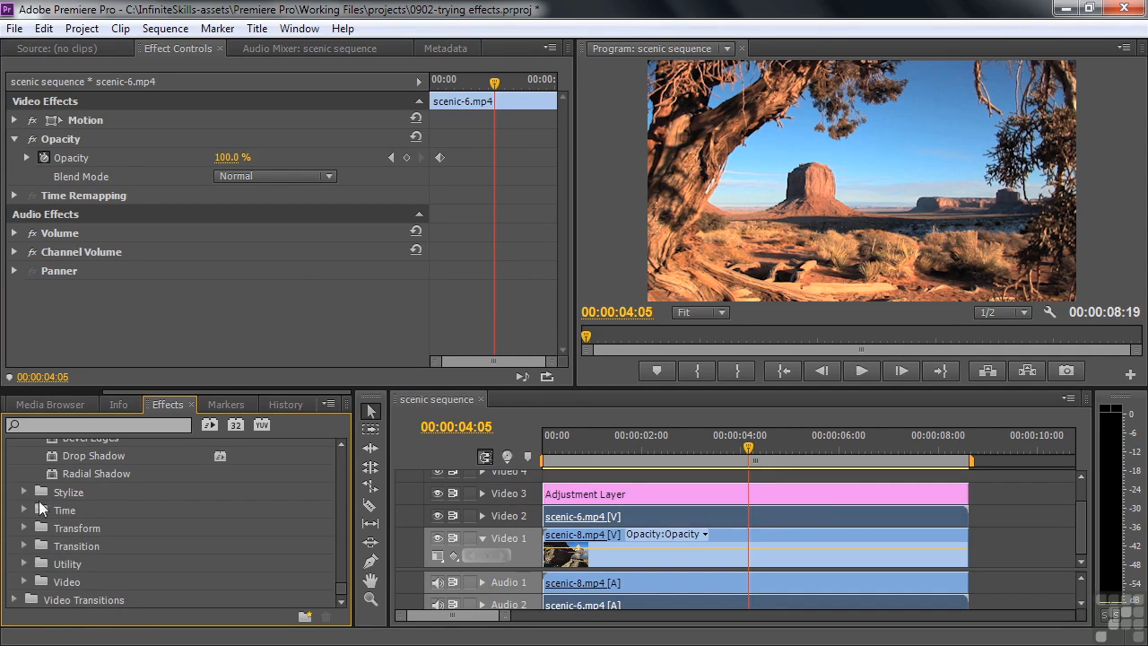
{"action": "left_click", "coordinate": [24, 491]}
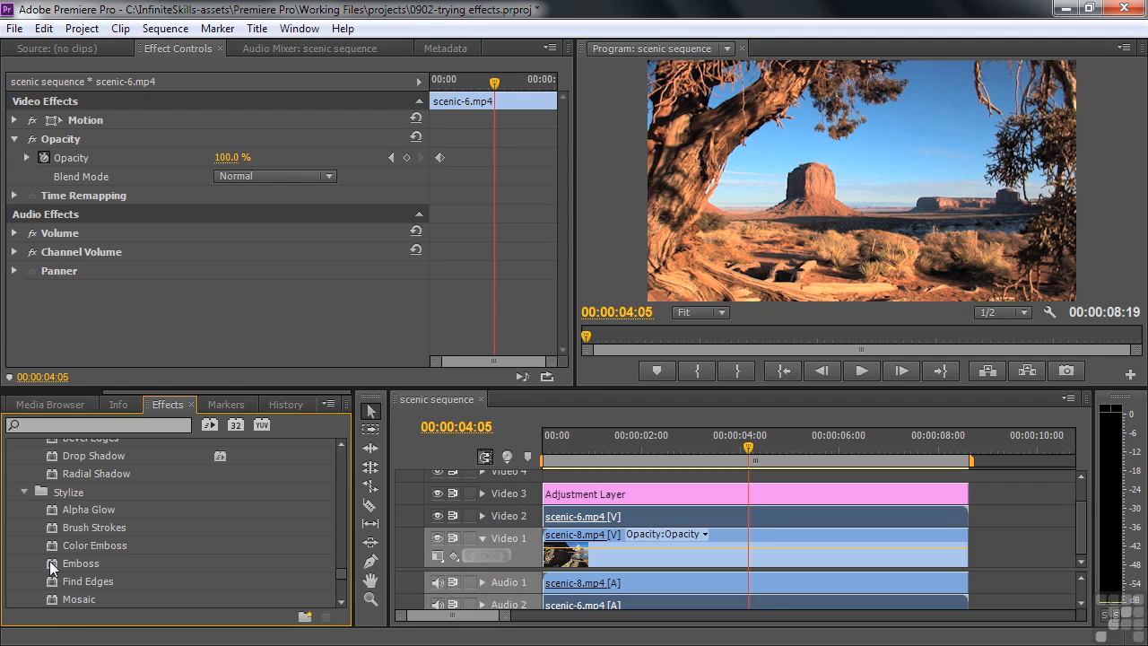
{"action": "left_click_drag", "start_coordinate": [50, 561], "coordinate": [655, 517]}
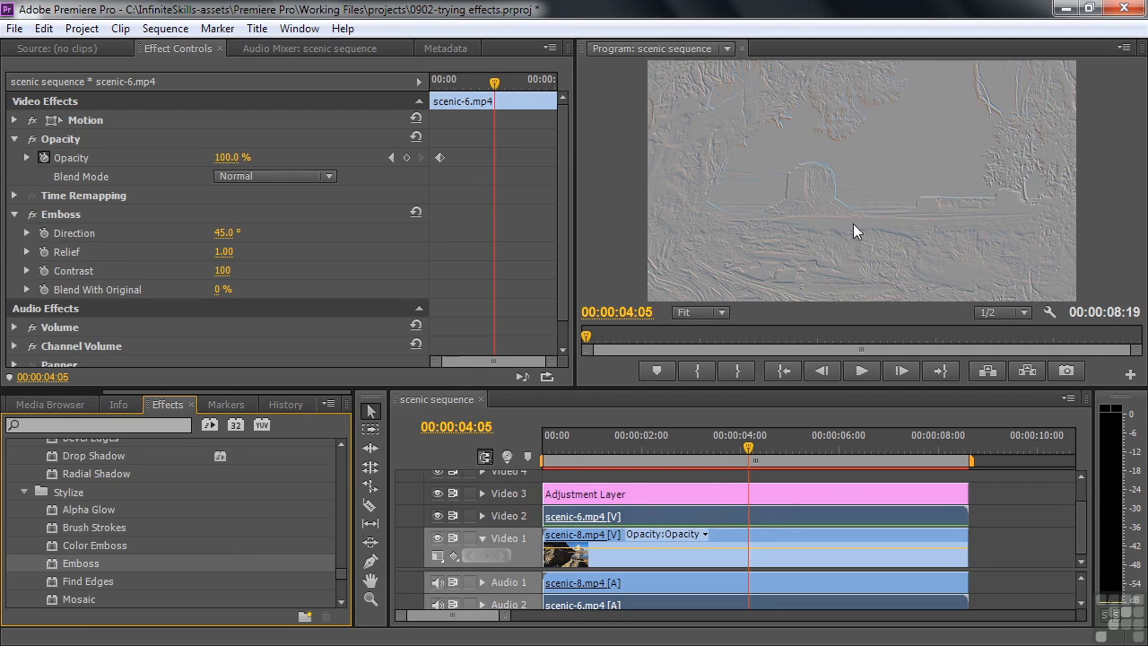
{"action": "left_click_drag", "start_coordinate": [223, 252], "coordinate": [332, 236]}
Remove the Emboss effect from scenic-6.mp4 and save the project.
{"action": "left_click", "coordinate": [56, 215]}
{"action": "key", "text": "Delete"}
{"action": "key", "text": "ctrl+s"}
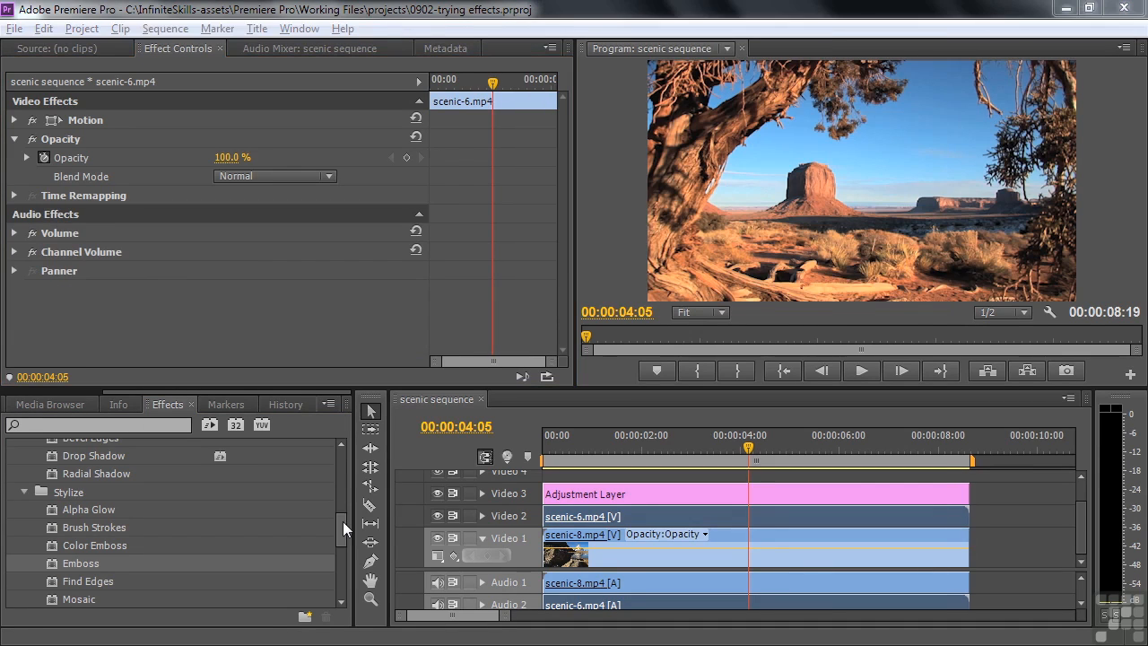
Apply the Linear Wipe transition effect to scenic-6.mp4 with transition completion 46%, wipe angle 108° and feather 37.
{"action": "left_click_drag", "start_coordinate": [343, 521], "coordinate": [337, 575]}
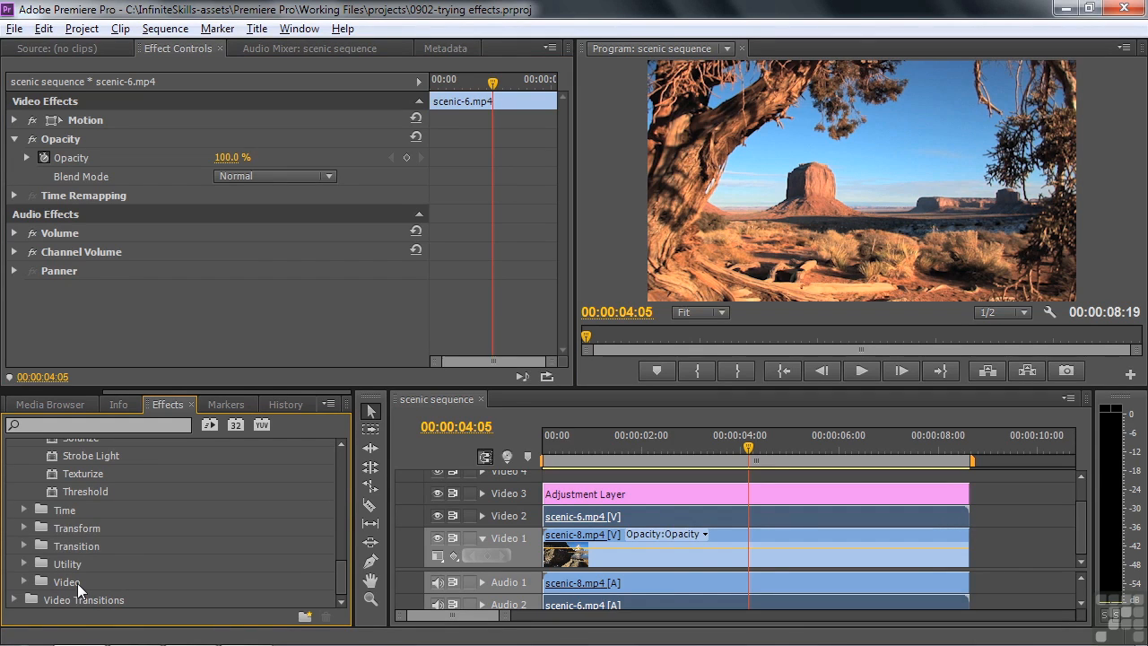
{"action": "left_click", "coordinate": [24, 528]}
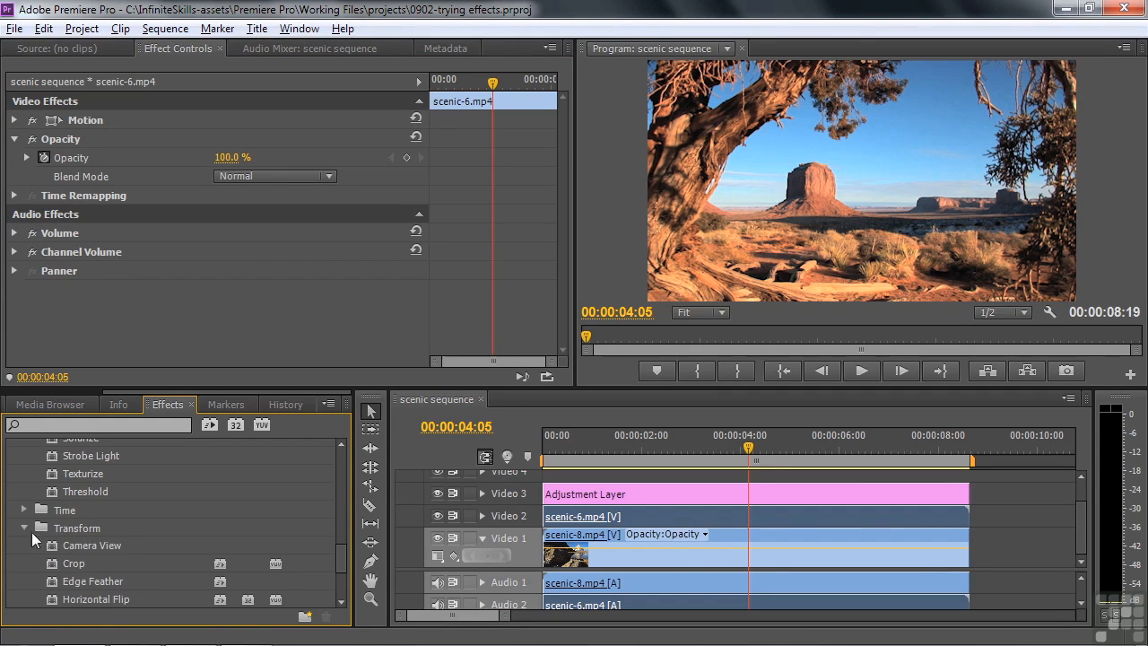
{"action": "mouse_move", "coordinate": [340, 554]}
{"action": "left_mouse_down"}
{"action": "mouse_move", "coordinate": [336, 497]}
{"action": "mouse_move", "coordinate": [341, 567]}
{"action": "left_mouse_up"}
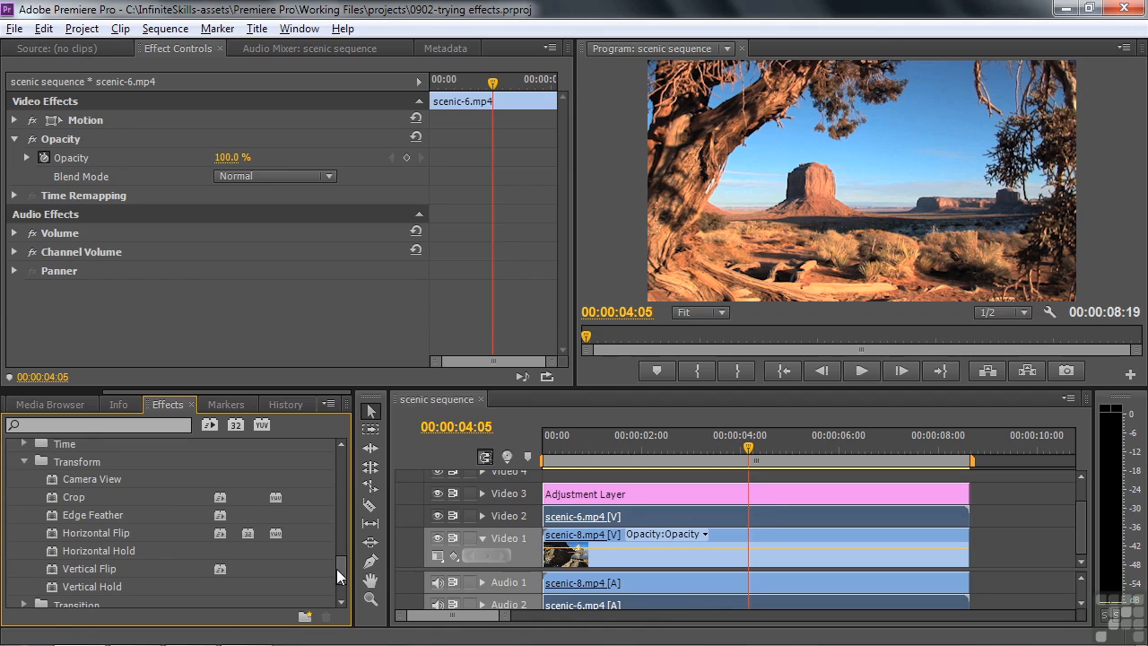
{"action": "left_click_drag", "start_coordinate": [337, 569], "coordinate": [337, 581]}
{"action": "left_click", "coordinate": [24, 545]}
{"action": "scroll", "coordinate": [339, 579], "scroll_direction": "down", "scroll_amount": 2}
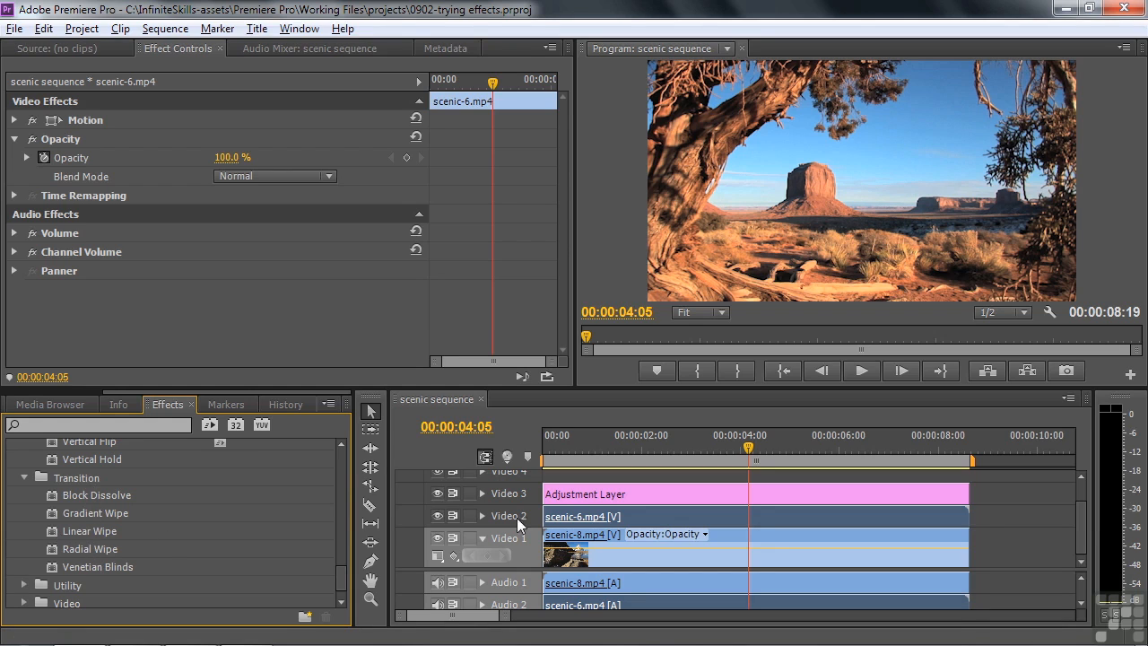
{"action": "double_click", "coordinate": [88, 531]}
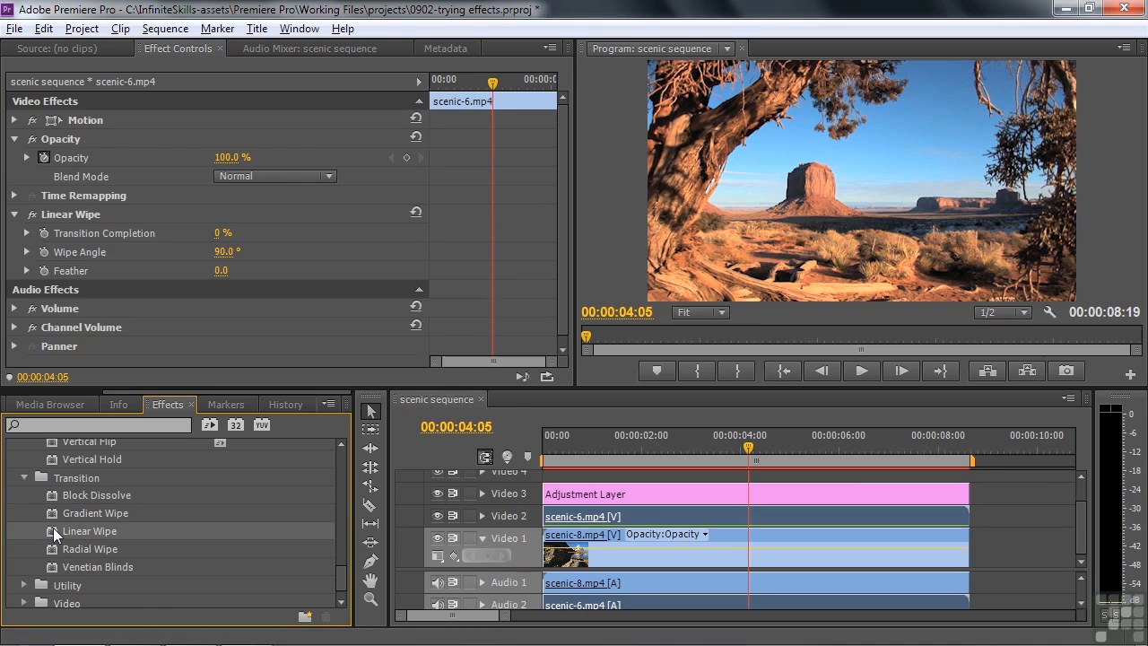
{"action": "scroll", "coordinate": [161, 167], "scroll_direction": "down", "scroll_amount": 2}
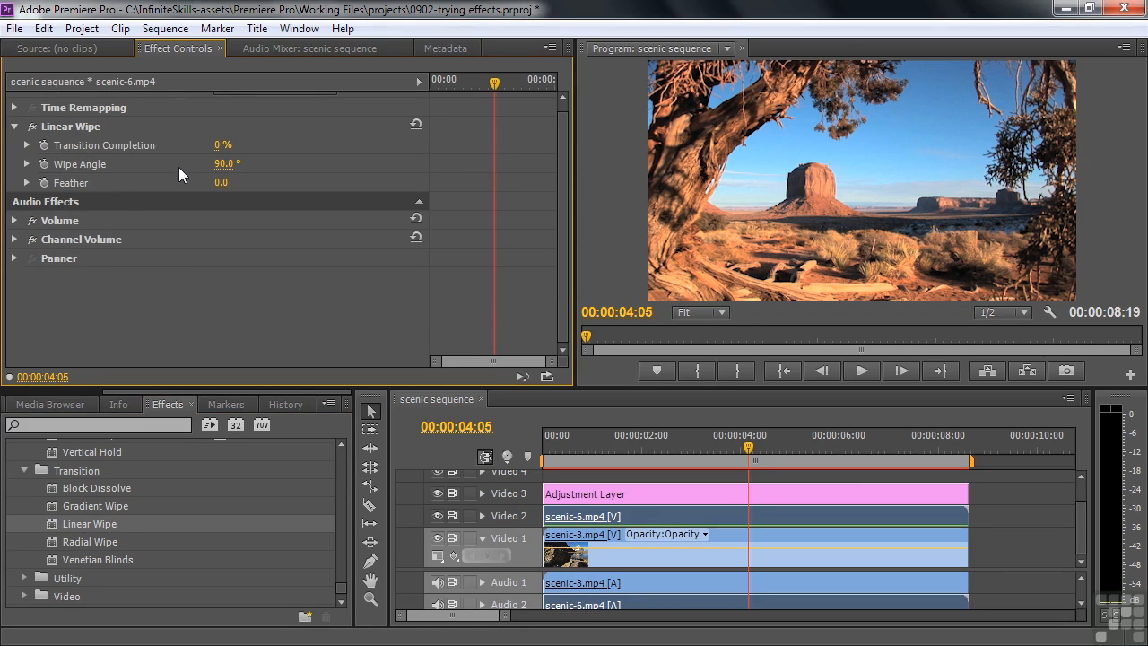
{"action": "left_click_drag", "start_coordinate": [222, 145], "coordinate": [253, 182]}
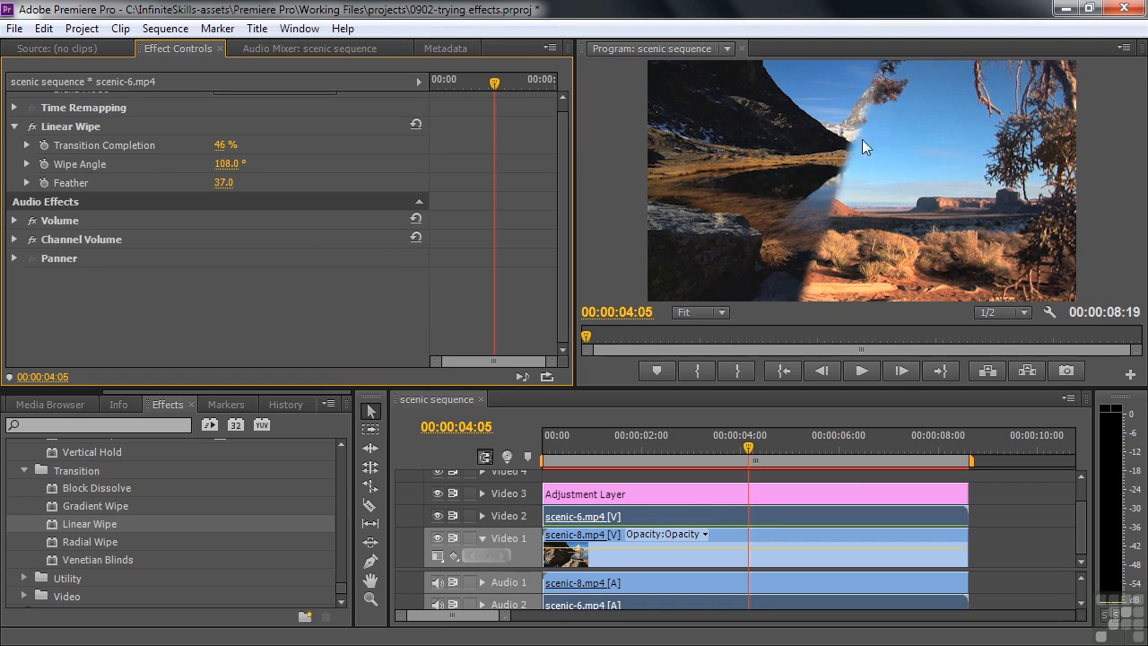